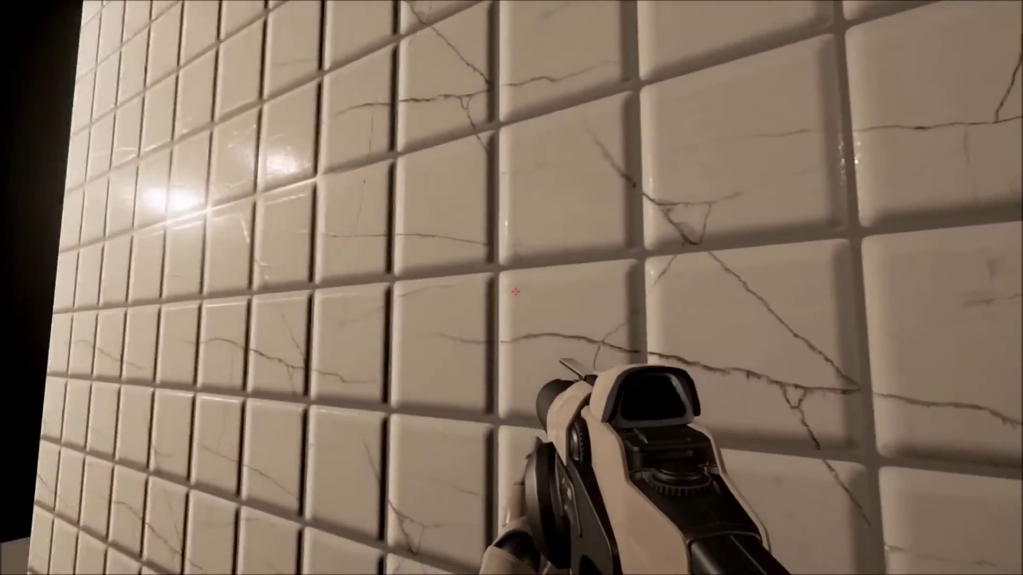
- Walk through the running level to inspect the cracked tile walls, and end the play session
{"action": "key", "text": "a"}
{"action": "key", "text": "d"}
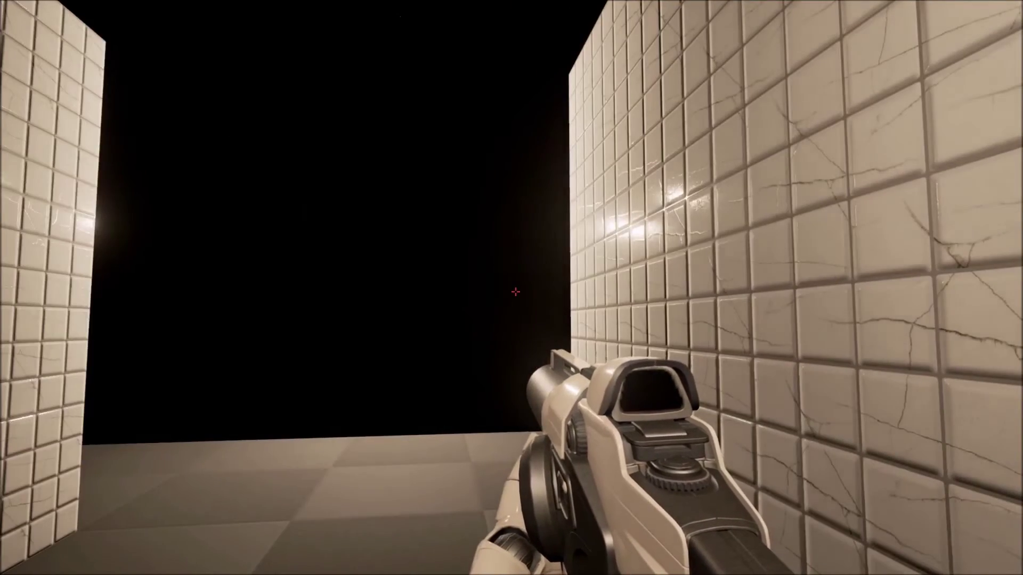
{"action": "key", "text": "s"}
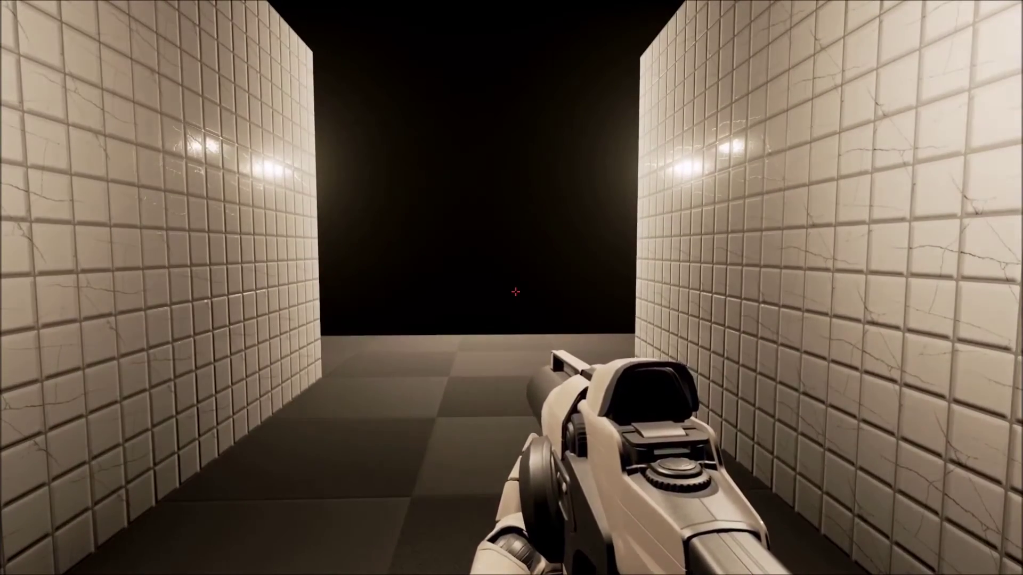
{"action": "key", "text": "Escape"}
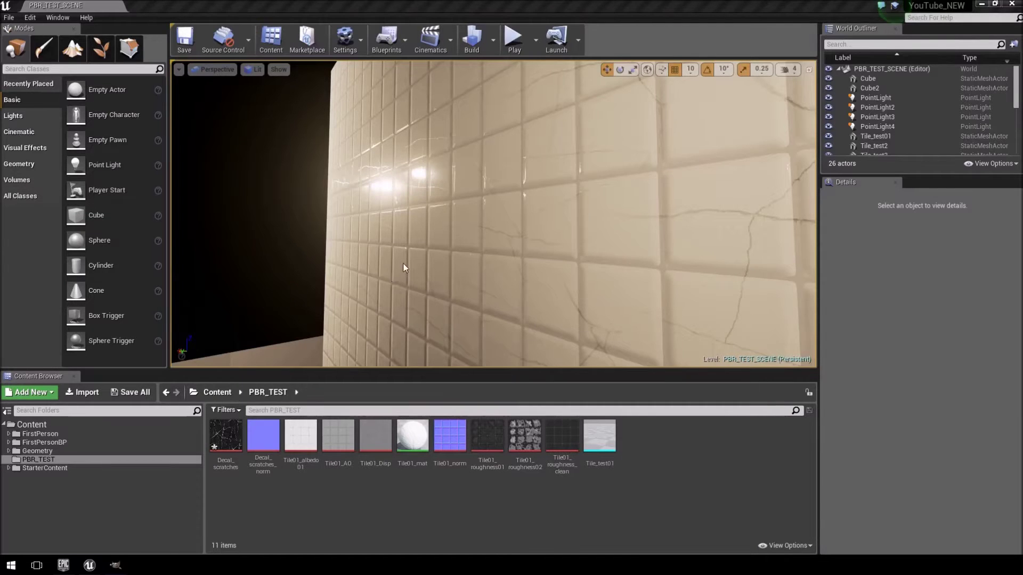
{"action": "right_click_drag", "start_coordinate": [405, 267], "coordinate": [371, 298]}
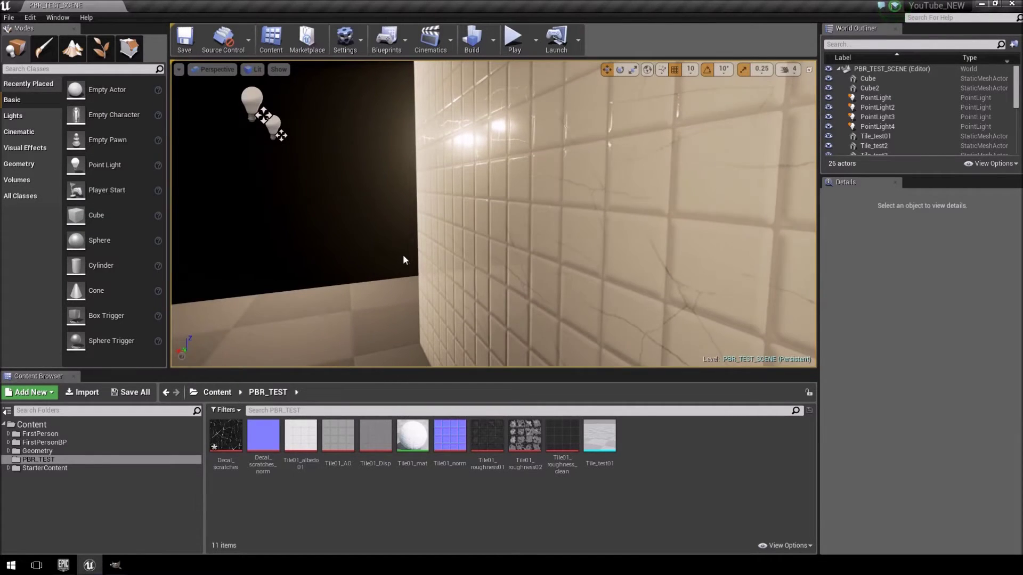
- Switch to GIMP with the Tile01_albedo01 texture and keep pure red (ff0000) as the foreground colour
{"action": "left_click", "coordinate": [124, 569]}
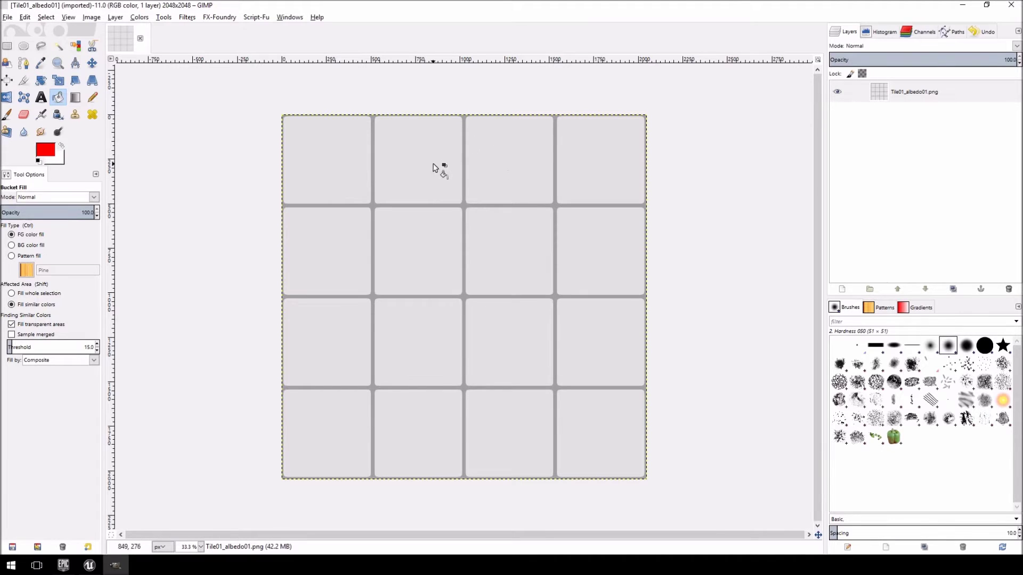
{"action": "left_click", "coordinate": [53, 156]}
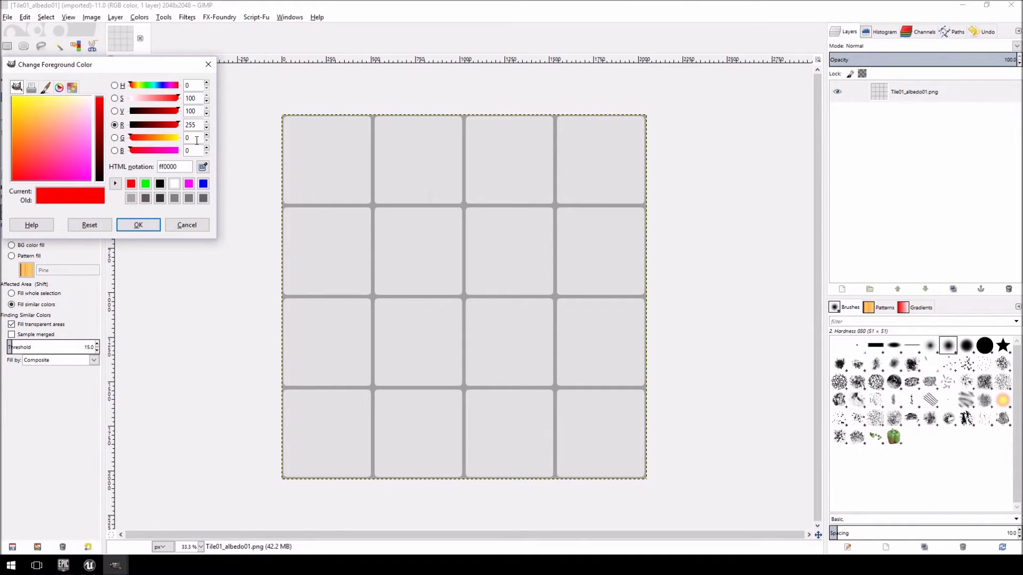
{"action": "left_click", "coordinate": [141, 227]}
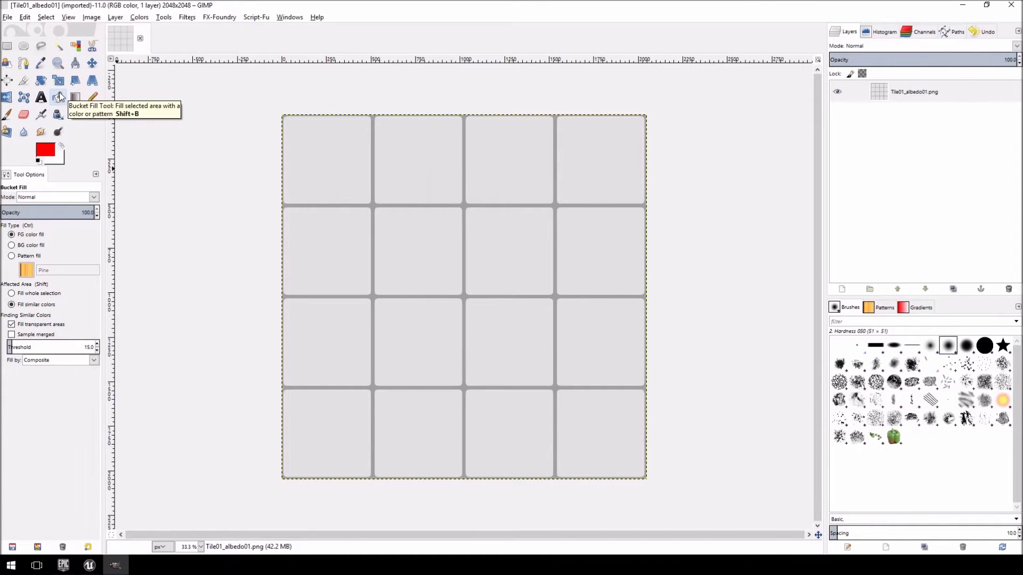
- Bucket-fill all sixteen tiles of the Tile01_albedo01 texture with the red foreground colour
{"action": "left_click", "coordinate": [353, 151]}
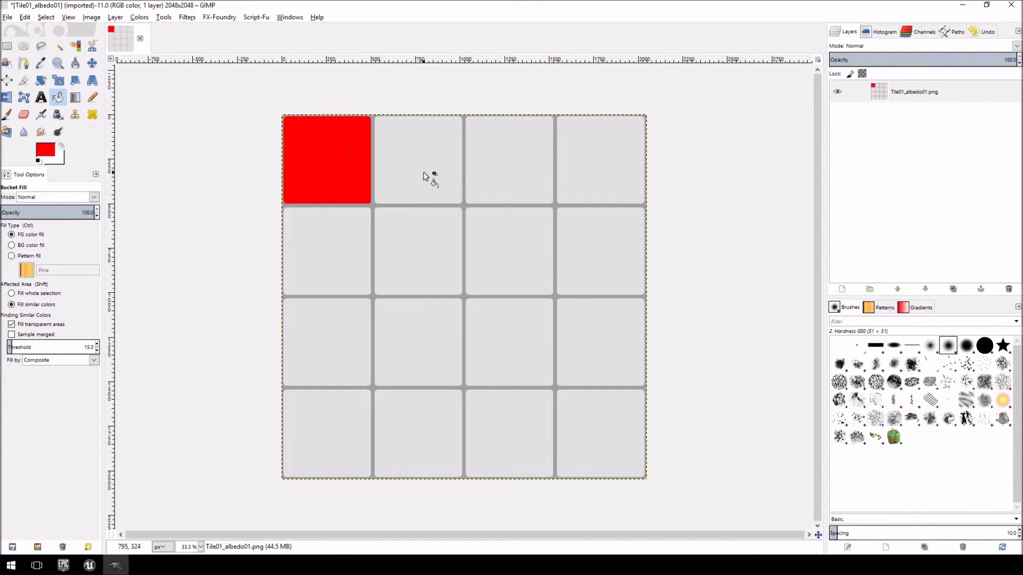
{"action": "left_click", "coordinate": [427, 176]}
{"action": "left_click", "coordinate": [532, 157]}
{"action": "left_click", "coordinate": [594, 150]}
{"action": "left_click", "coordinate": [589, 246]}
{"action": "left_click", "coordinate": [482, 247]}
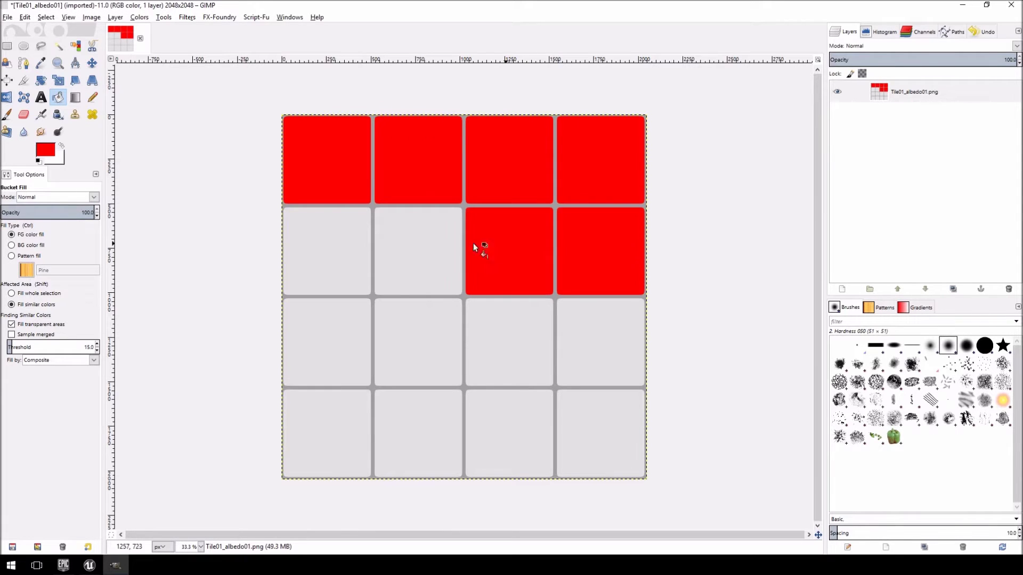
{"action": "left_click", "coordinate": [422, 256]}
{"action": "left_click", "coordinate": [344, 249]}
{"action": "left_click", "coordinate": [349, 354]}
{"action": "left_click", "coordinate": [436, 354]}
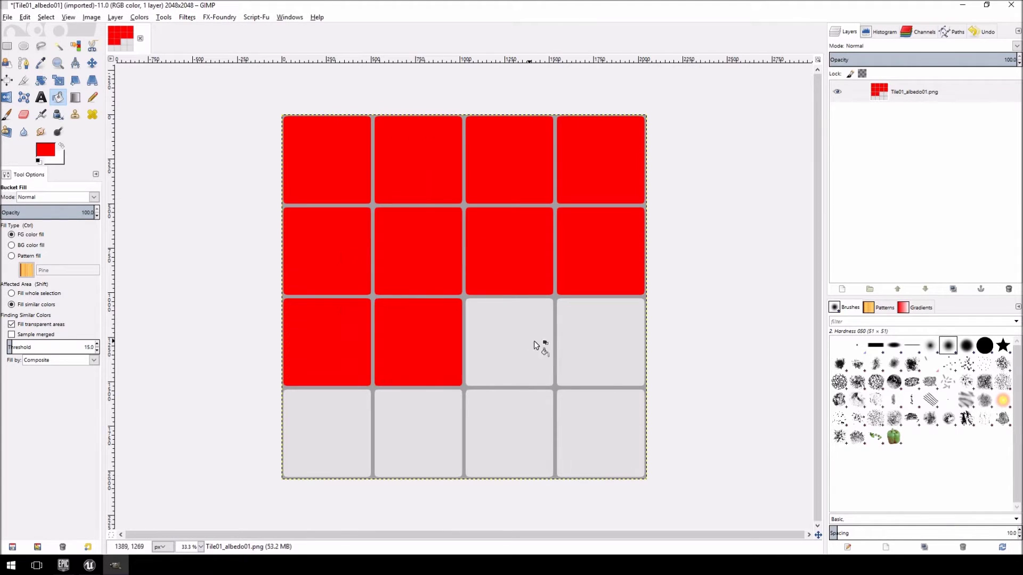
{"action": "left_click", "coordinate": [538, 345]}
{"action": "left_click", "coordinate": [602, 347]}
{"action": "left_click", "coordinate": [610, 435]}
{"action": "left_click", "coordinate": [495, 441]}
{"action": "left_click", "coordinate": [400, 447]}
{"action": "left_click", "coordinate": [326, 443]}
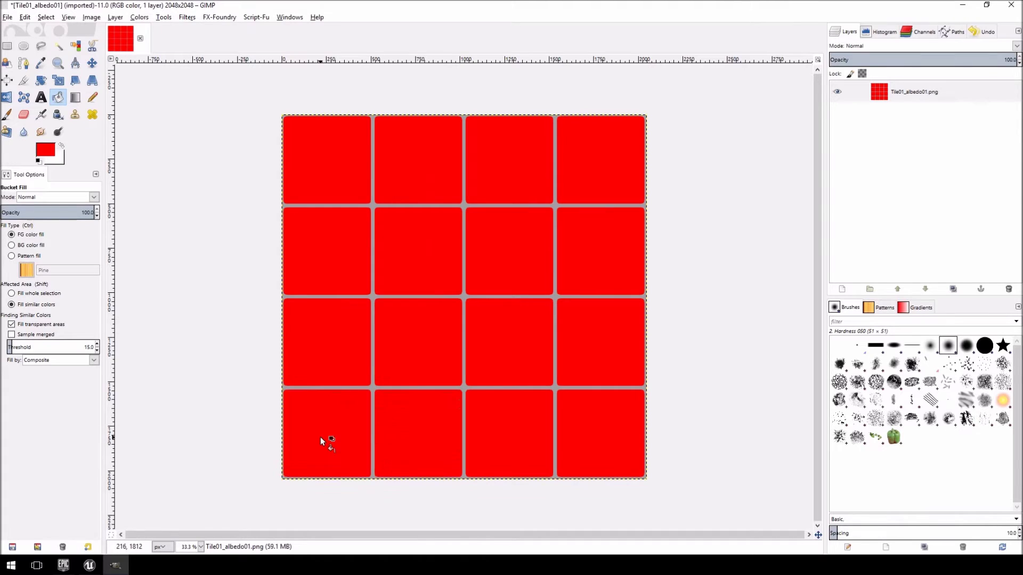
- Set the foreground colour to pure green (00ff00) and fill the grout lines between the tiles with it
{"action": "left_click", "coordinate": [45, 151]}
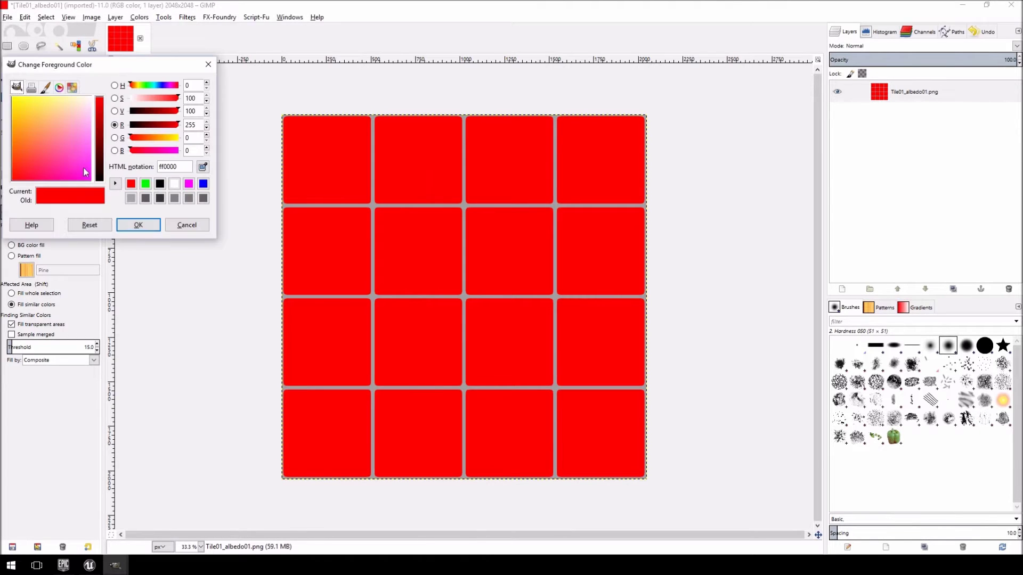
{"action": "left_click", "coordinate": [147, 185]}
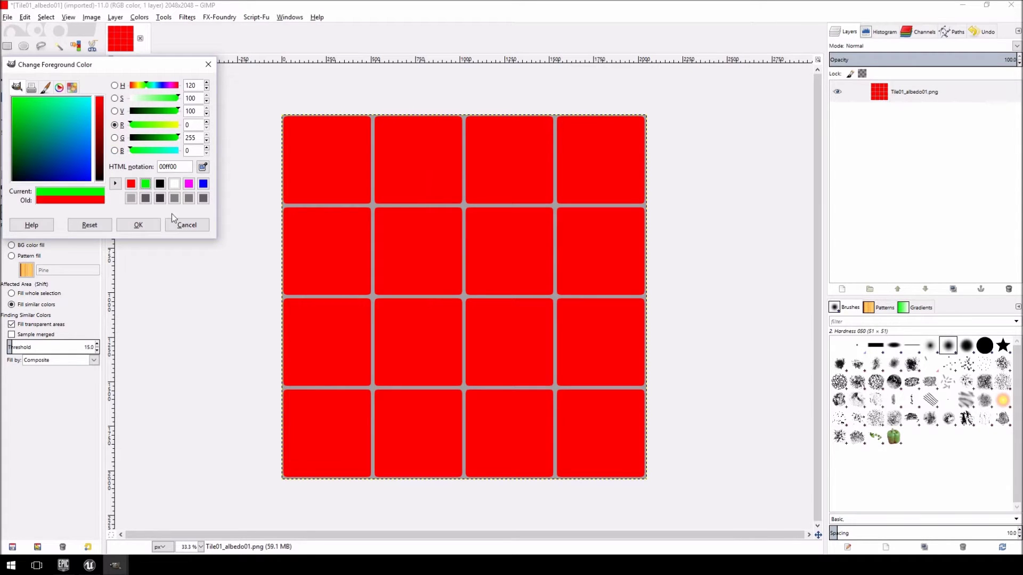
{"action": "left_click", "coordinate": [152, 226]}
{"action": "left_click", "coordinate": [372, 206]}
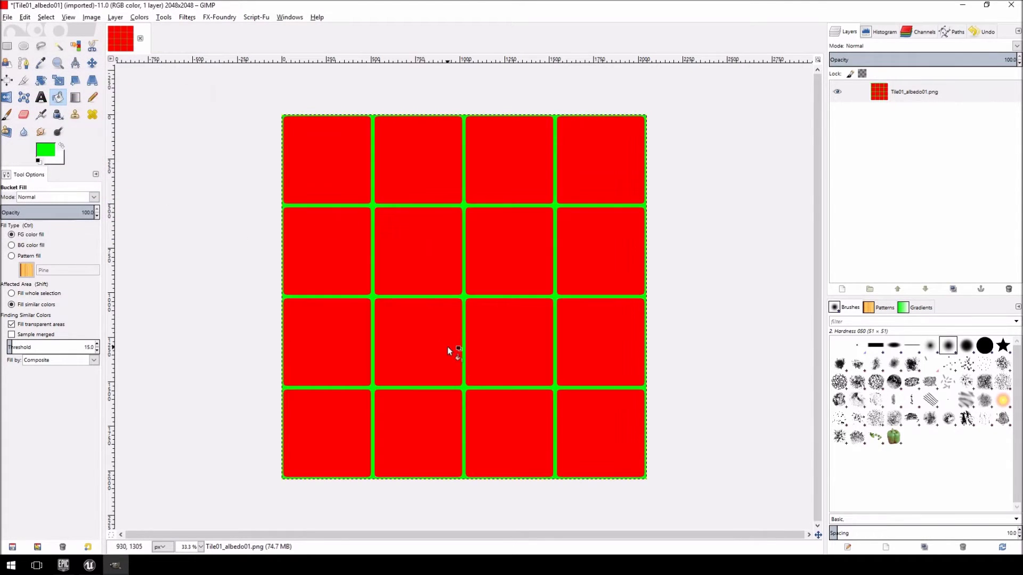
- Export the image as Tile01_MASK.png to the GREENLIGHT_BUILDS drive, replacing the existing file and keeping the current PNG options
{"action": "left_click", "coordinate": [7, 17]}
{"action": "left_click", "coordinate": [52, 158]}
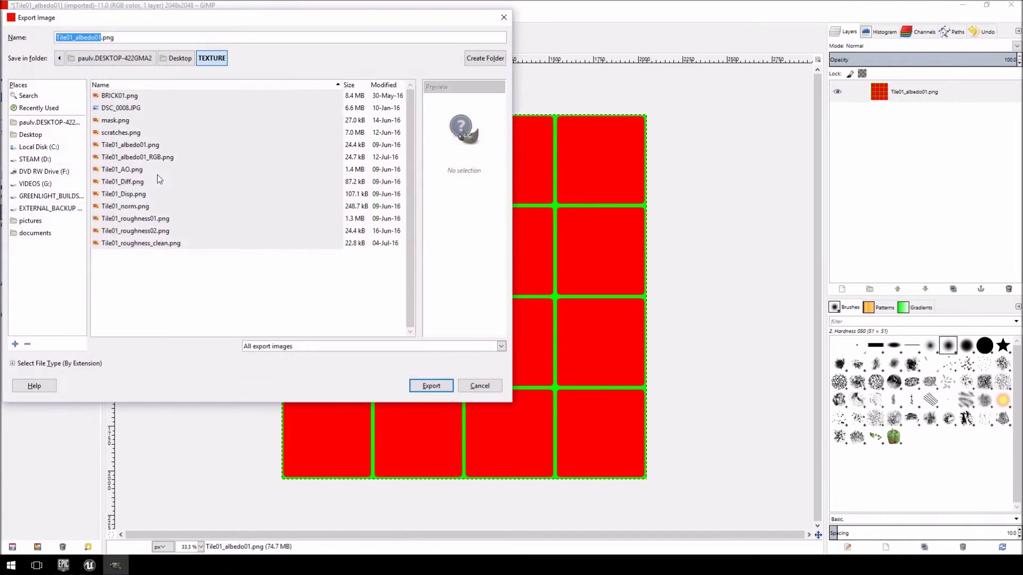
{"action": "left_click", "coordinate": [50, 197]}
{"action": "left_click", "coordinate": [134, 170]}
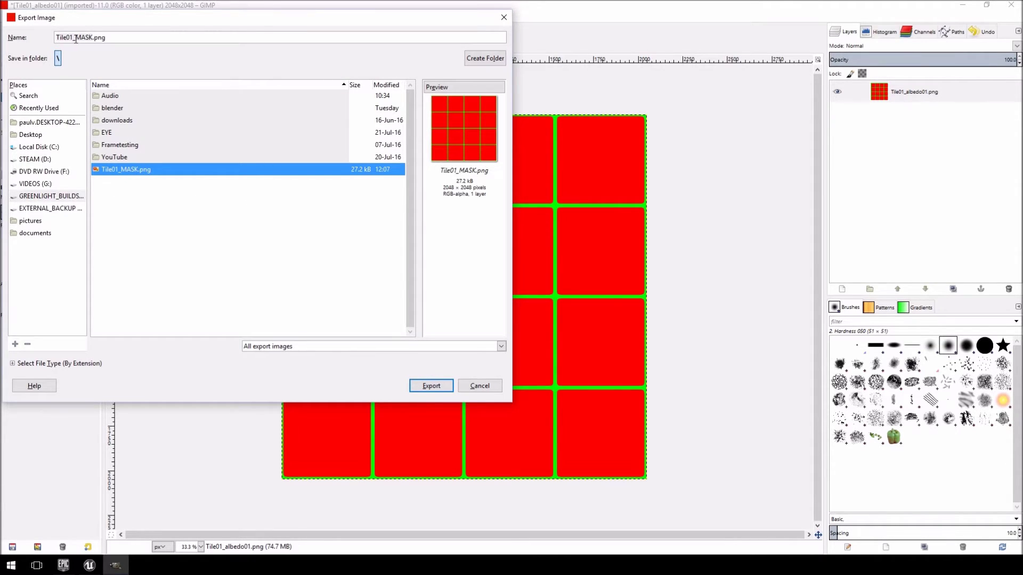
{"action": "left_click", "coordinate": [438, 383]}
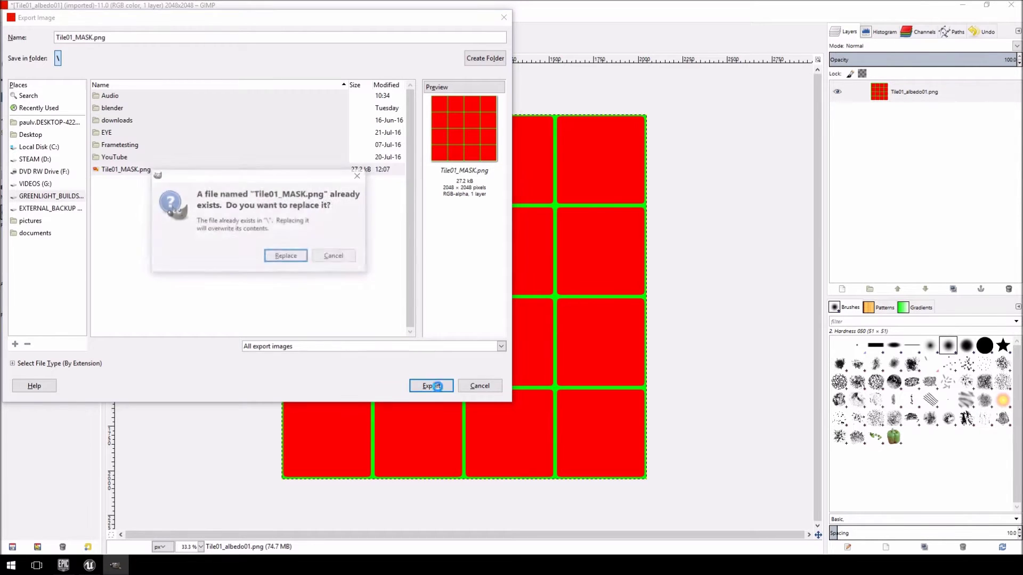
{"action": "left_click", "coordinate": [279, 262]}
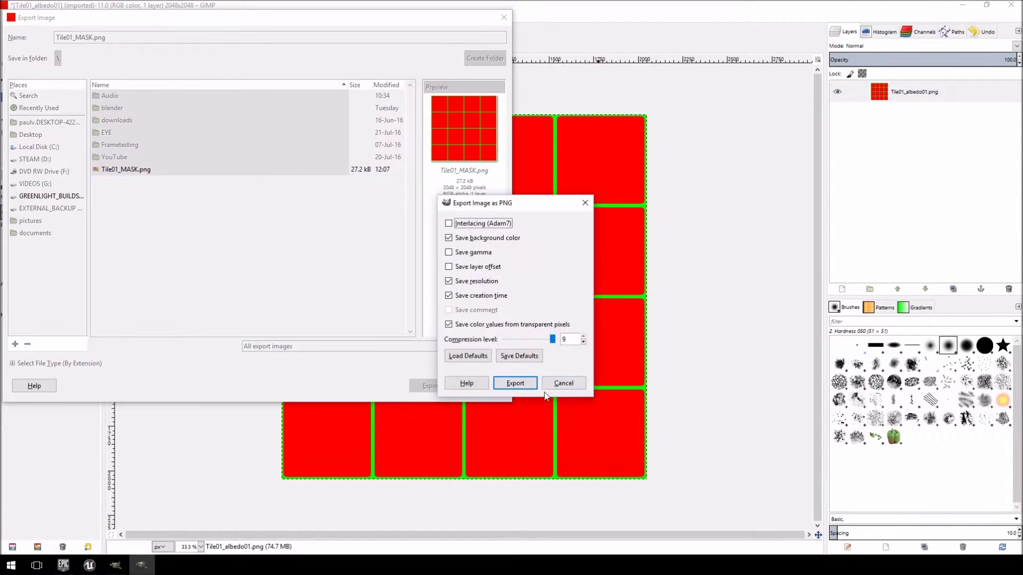
{"action": "left_click", "coordinate": [515, 383]}
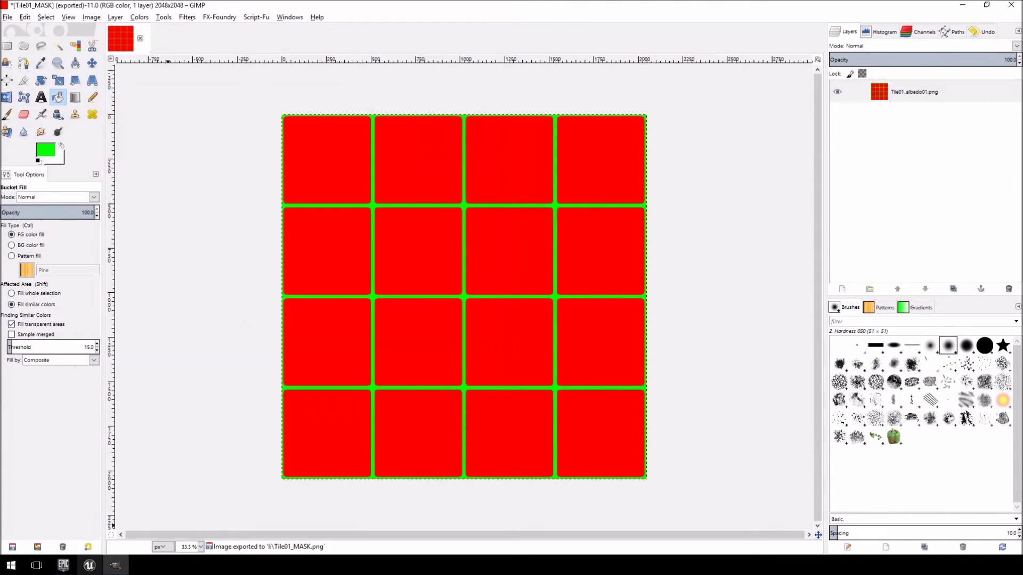
- Switch to Unreal Editor and import Tile01_MASK.png into the PBR_TEST folder
{"action": "left_click", "coordinate": [89, 566]}
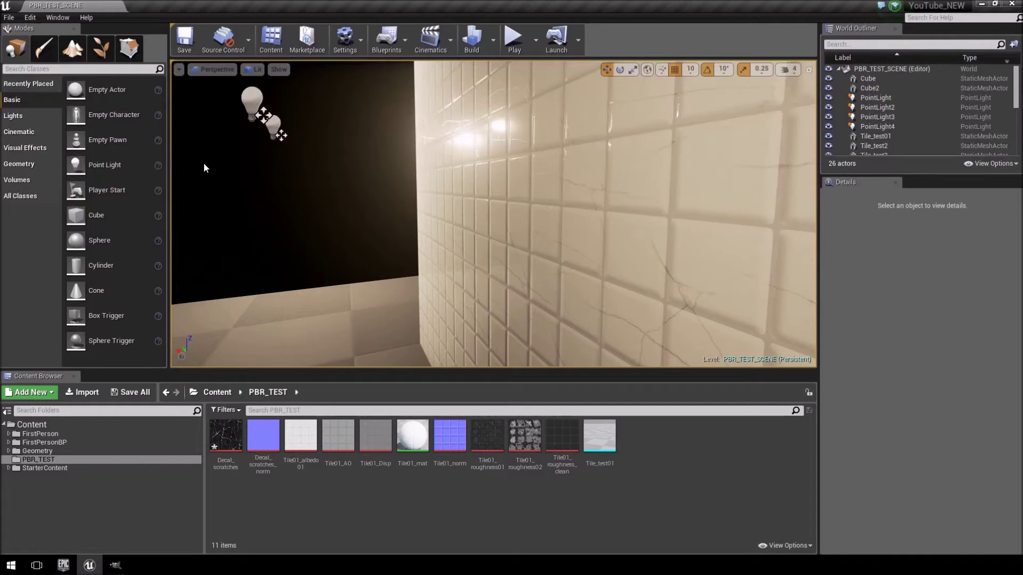
{"action": "left_click", "coordinate": [86, 392]}
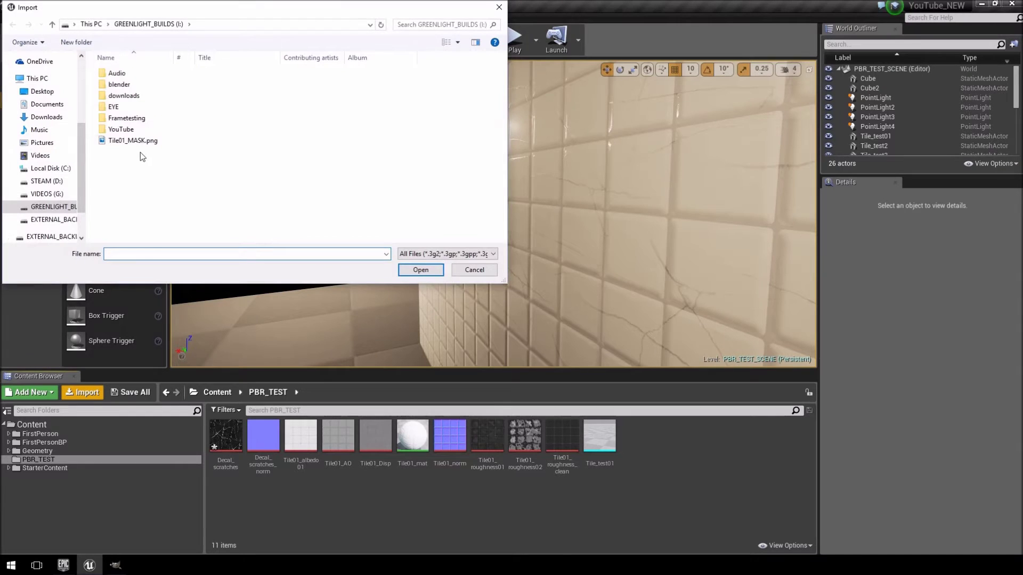
{"action": "left_click", "coordinate": [127, 142]}
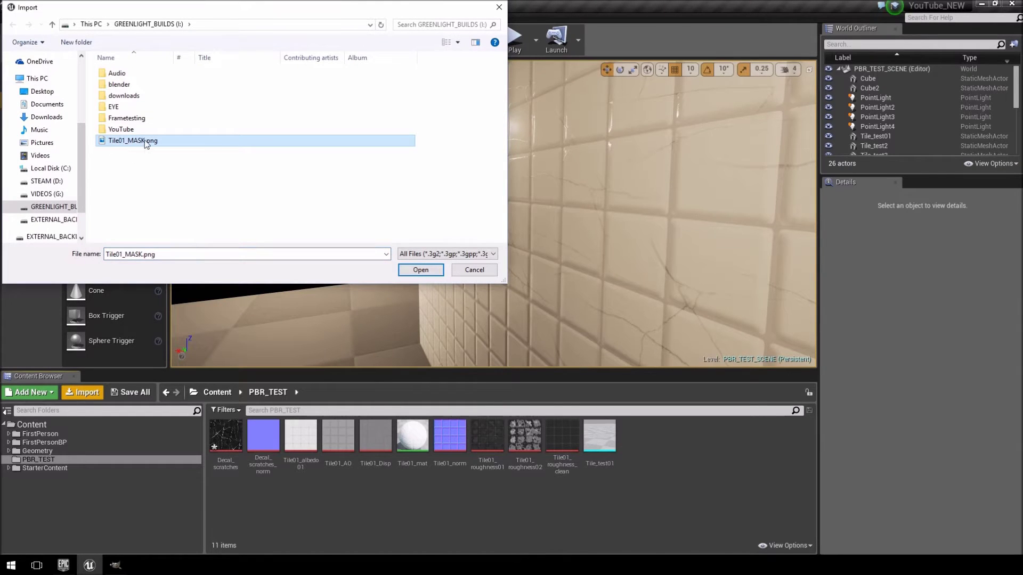
{"action": "double_click", "coordinate": [158, 142]}
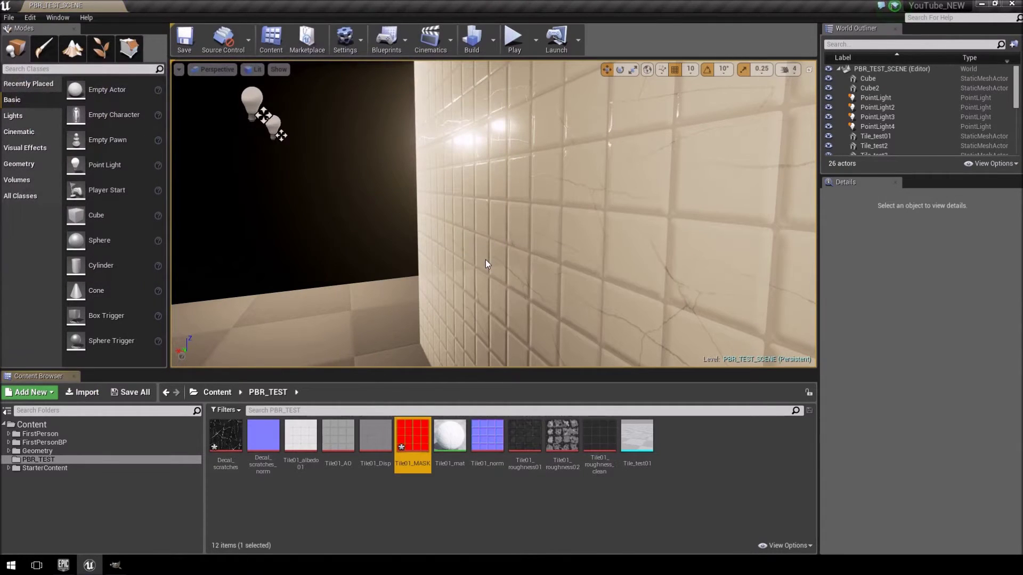
- Open the Tile01_MASK texture and hide its red, green, blue and alpha channels in the preview
{"action": "double_click", "coordinate": [413, 434]}
{"action": "scroll", "coordinate": [322, 283], "scroll_direction": "down", "scroll_amount": 6}
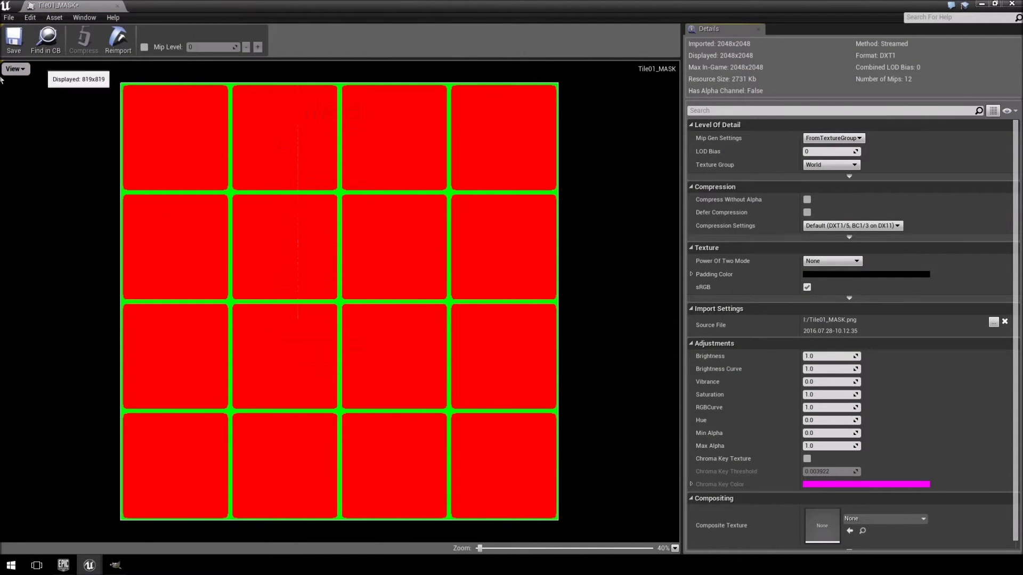
{"action": "scroll", "coordinate": [250, 140], "scroll_direction": "up", "scroll_amount": 4}
{"action": "scroll", "coordinate": [331, 149], "scroll_direction": "down", "scroll_amount": 4}
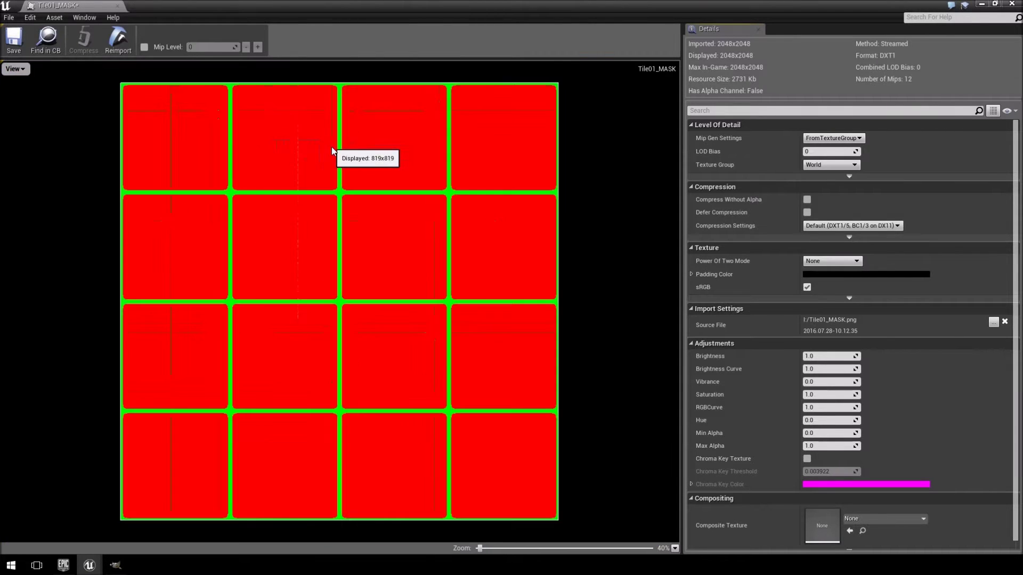
{"action": "left_click", "coordinate": [13, 69]}
{"action": "left_click", "coordinate": [16, 91]}
{"action": "left_click", "coordinate": [15, 69]}
{"action": "left_click", "coordinate": [17, 100]}
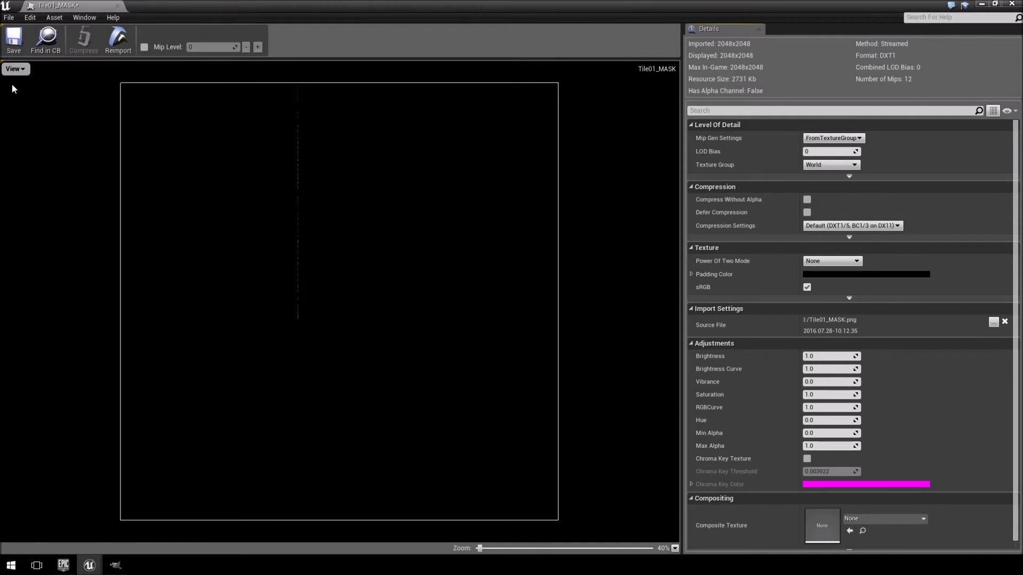
{"action": "left_click", "coordinate": [16, 69]}
{"action": "left_click", "coordinate": [27, 114]}
{"action": "left_click", "coordinate": [18, 69]}
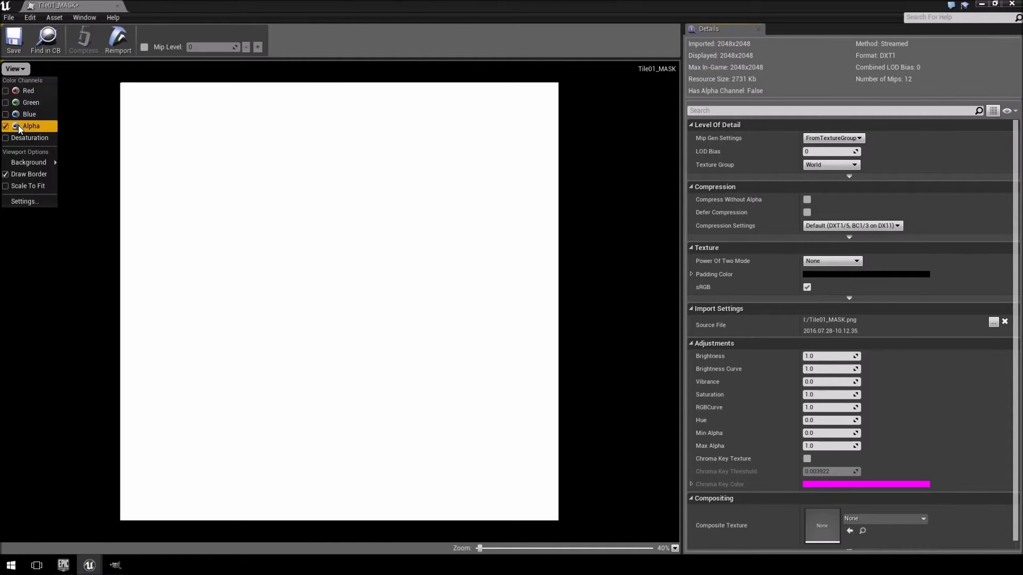
{"action": "left_click", "coordinate": [20, 128]}
- Display only the red channel of the mask texture and compare it with the painted image in GIMP
{"action": "left_click", "coordinate": [14, 69]}
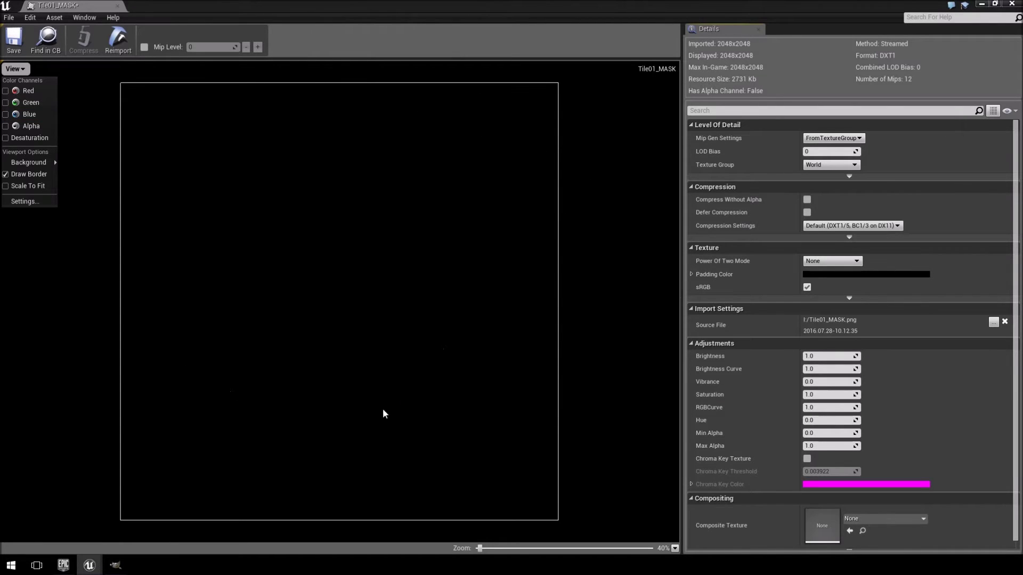
{"action": "left_click", "coordinate": [36, 94]}
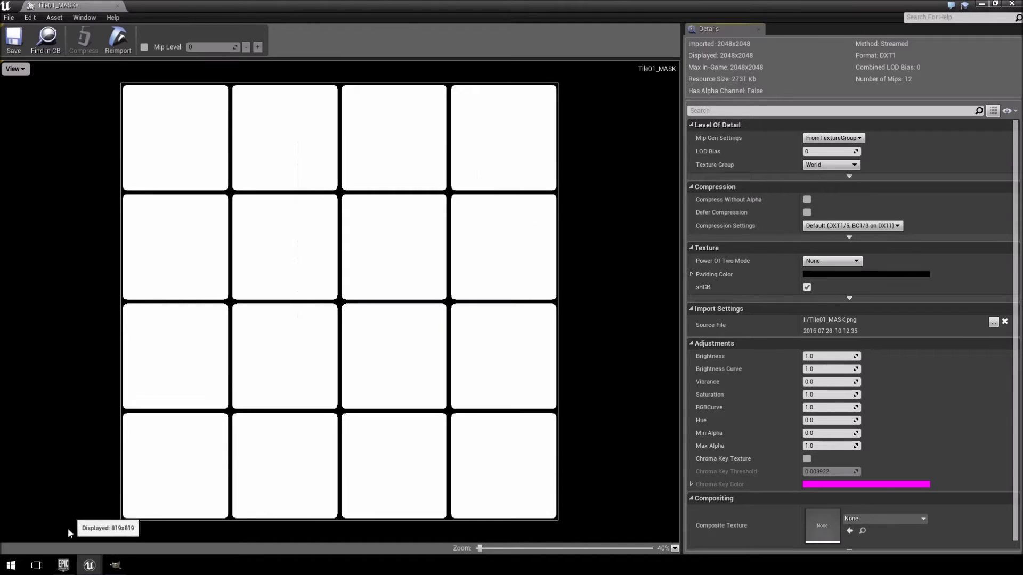
{"action": "left_click", "coordinate": [115, 566]}
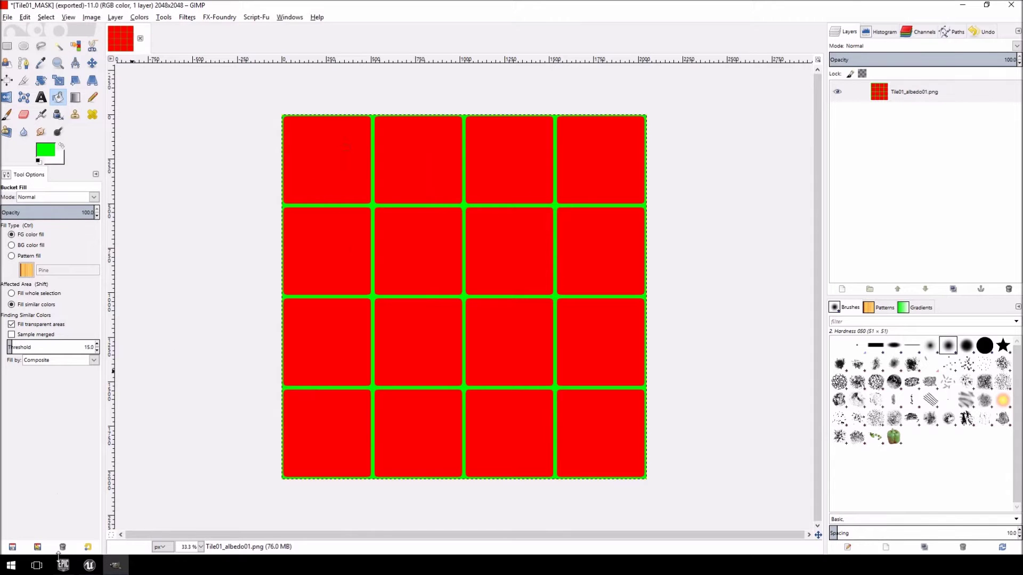
{"action": "mouse_move", "coordinate": [88, 564]}
{"action": "left_click", "coordinate": [169, 499]}
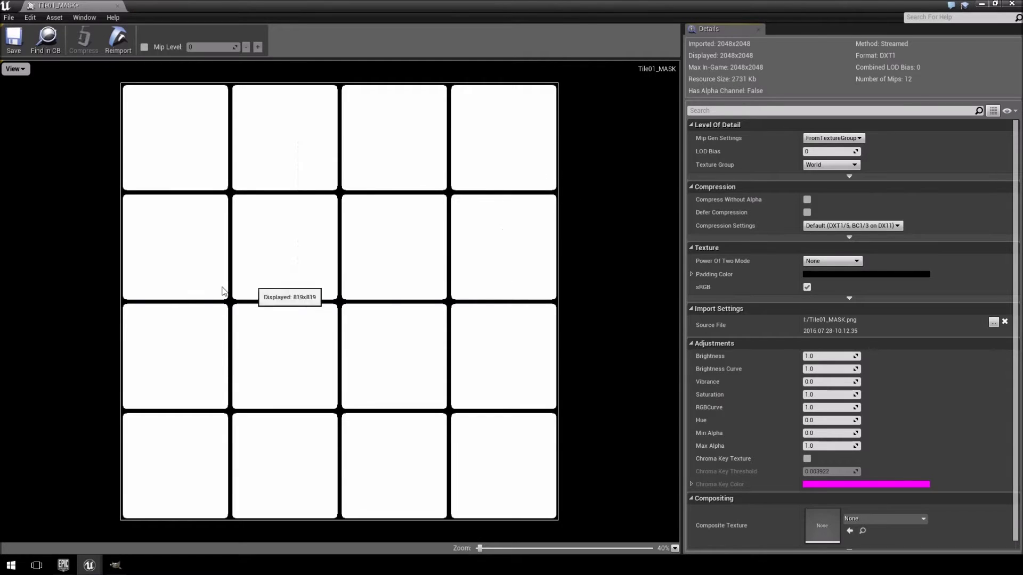
- Display only the green channel of the mask texture to examine the grout lines
{"action": "left_click", "coordinate": [16, 70]}
{"action": "left_click", "coordinate": [22, 92]}
{"action": "left_click", "coordinate": [16, 69]}
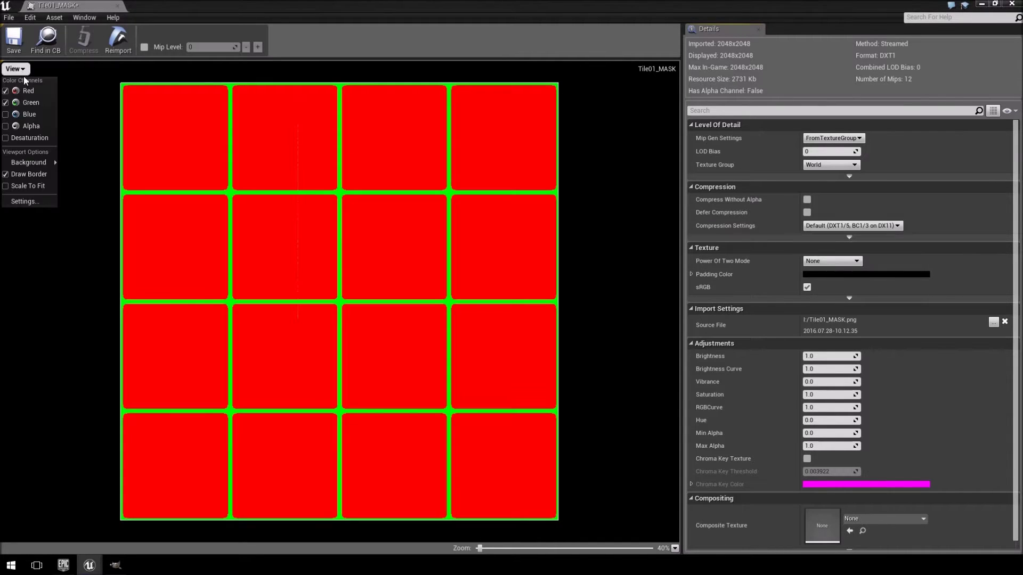
{"action": "left_click", "coordinate": [27, 93]}
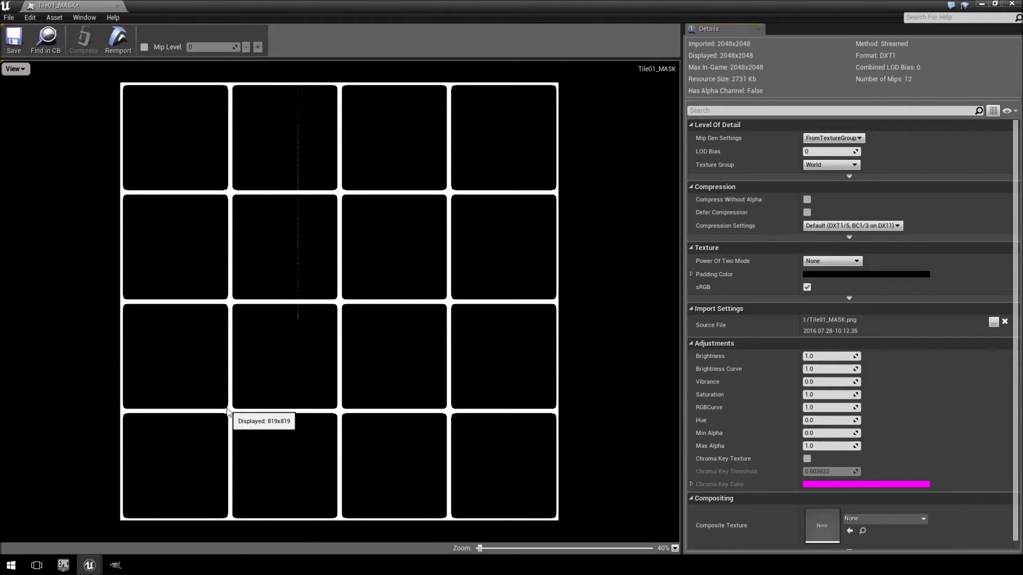
- Close the mask texture and open the Tile01_mat material for editing
{"action": "left_click", "coordinate": [117, 6]}
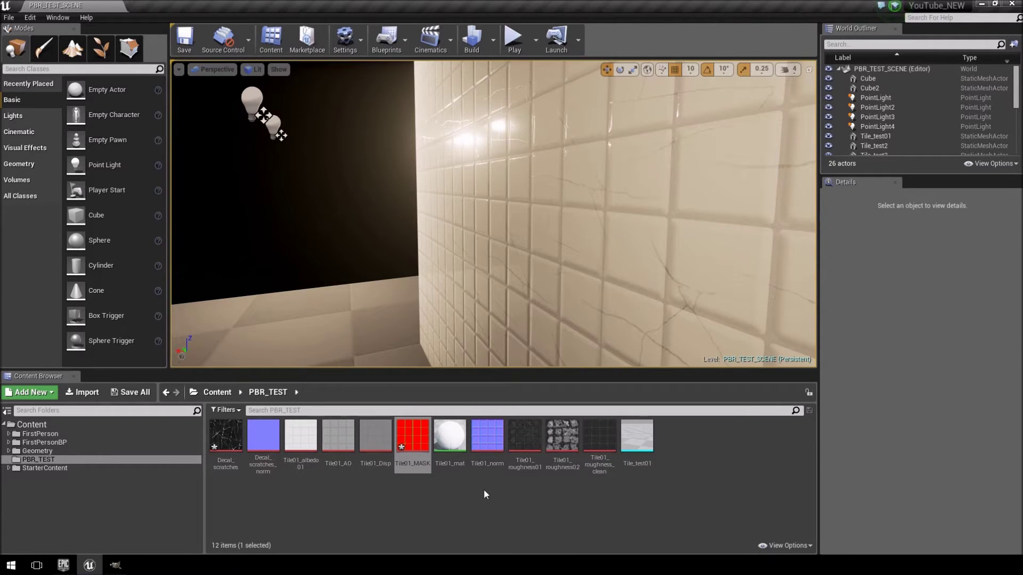
{"action": "double_click", "coordinate": [450, 440]}
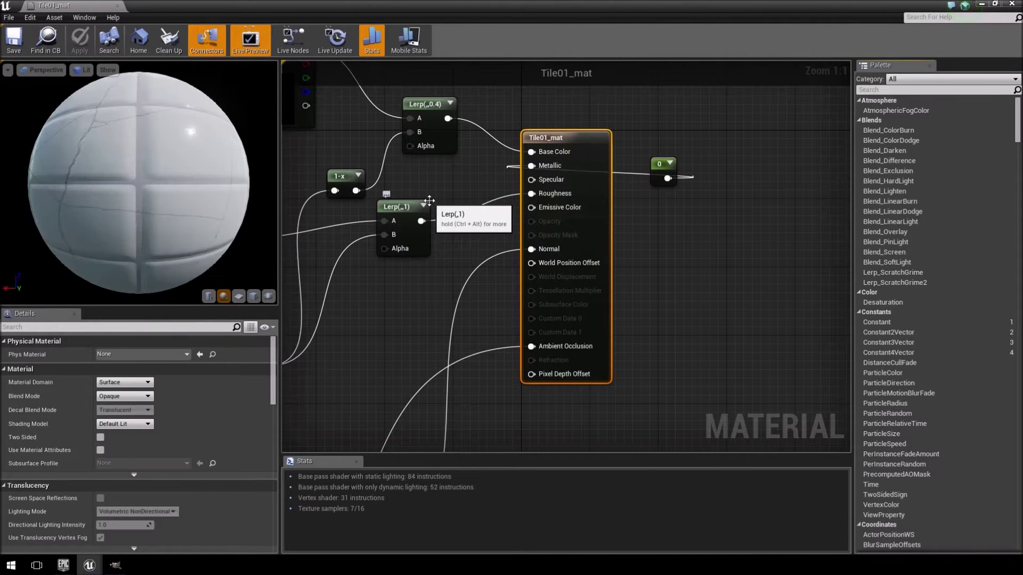
- Examine the tile and scratches normal map Texture Samples and the Lerp node that blends them
{"action": "scroll", "coordinate": [433, 202], "scroll_direction": "down", "scroll_amount": 5}
{"action": "right_click_drag", "start_coordinate": [425, 296], "coordinate": [496, 229]}
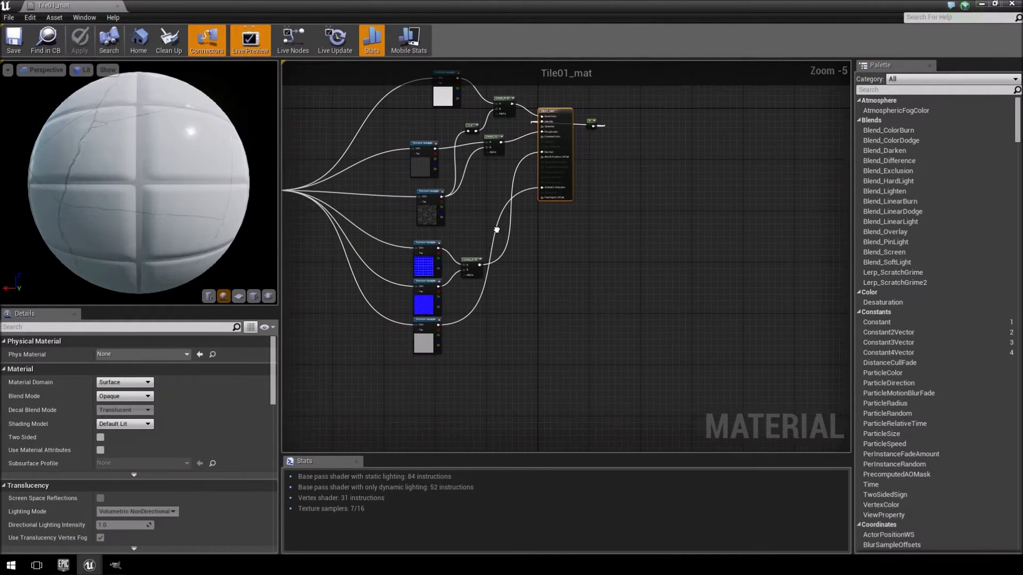
{"action": "scroll", "coordinate": [501, 231], "scroll_direction": "up", "scroll_amount": 2}
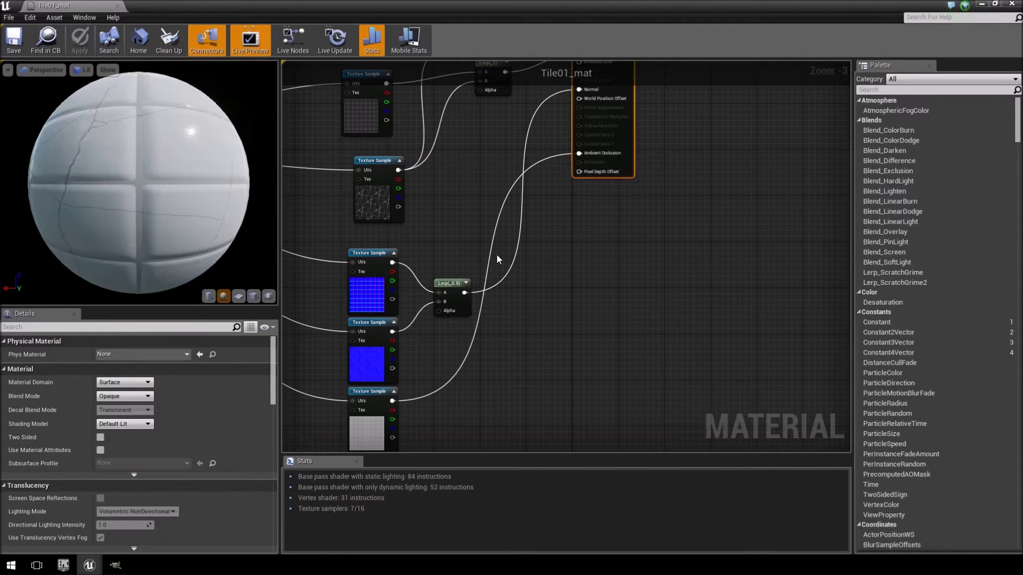
{"action": "right_click_drag", "start_coordinate": [497, 255], "coordinate": [533, 208]}
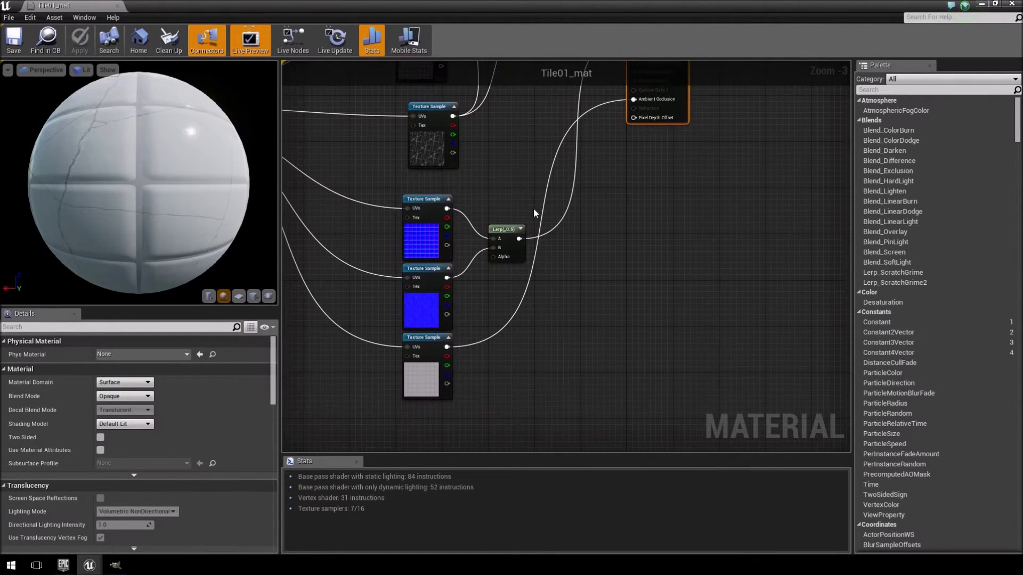
{"action": "left_click", "coordinate": [510, 228]}
{"action": "scroll", "coordinate": [510, 229], "scroll_direction": "up", "scroll_amount": 3}
{"action": "left_click", "coordinate": [385, 193]}
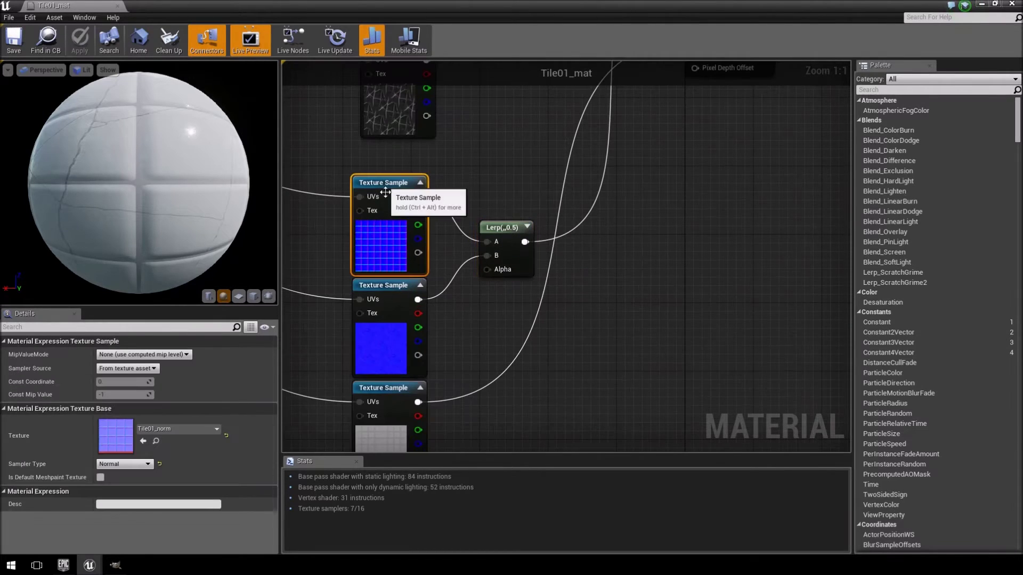
{"action": "left_click", "coordinate": [387, 294]}
{"action": "left_click", "coordinate": [386, 190]}
{"action": "left_click", "coordinate": [387, 312]}
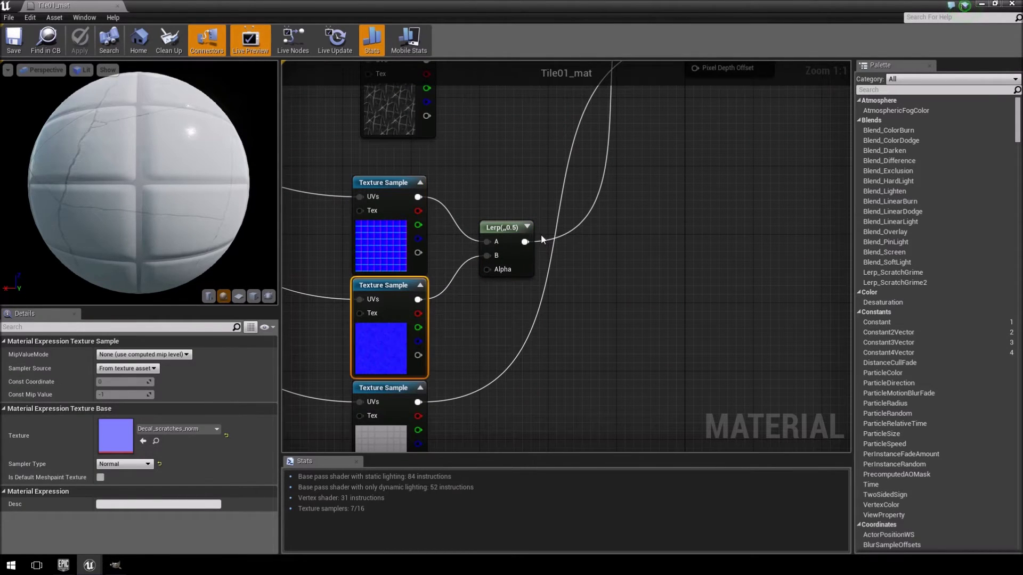
{"action": "left_click", "coordinate": [513, 228]}
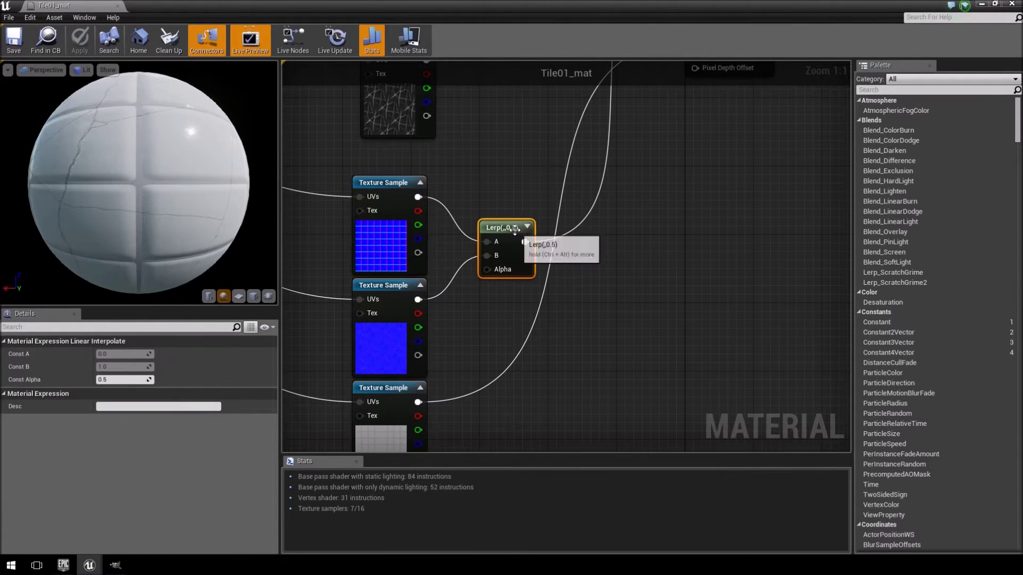
- Move the normal-map Lerp node farther from its Texture Samples and inspect the cracked tile surface up close in the preview
{"action": "left_click_drag", "start_coordinate": [494, 227], "coordinate": [546, 199]}
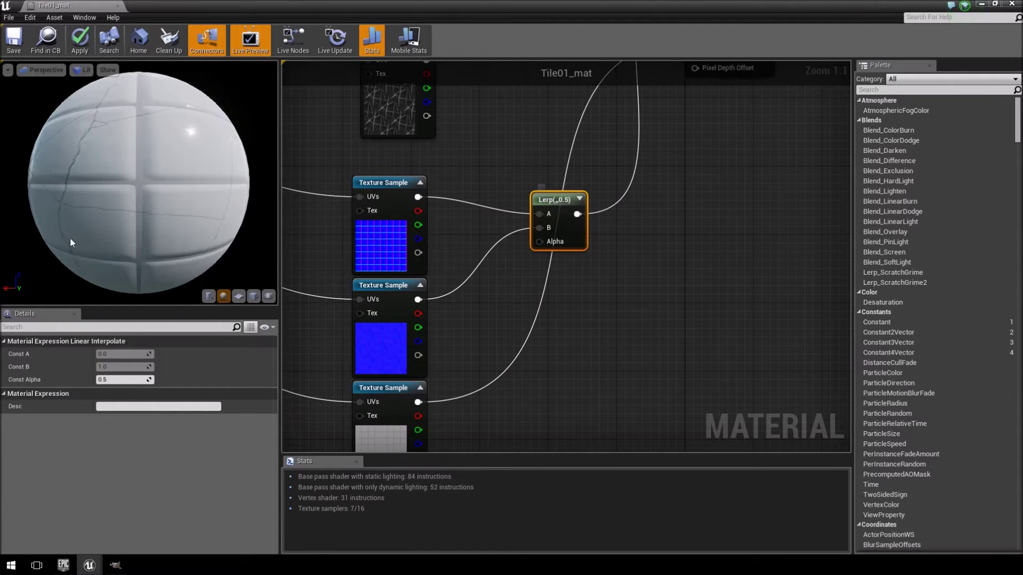
{"action": "mouse_move", "coordinate": [70, 241]}
{"action": "right_mouse_down"}
{"action": "mouse_move", "coordinate": [70, 288]}
{"action": "mouse_move", "coordinate": [71, 248]}
{"action": "right_mouse_up"}
{"action": "left_click_drag", "start_coordinate": [71, 248], "coordinate": [128, 240]}
{"action": "right_click_drag", "start_coordinate": [128, 240], "coordinate": [128, 261]}
{"action": "left_click_drag", "start_coordinate": [128, 261], "coordinate": [99, 251]}
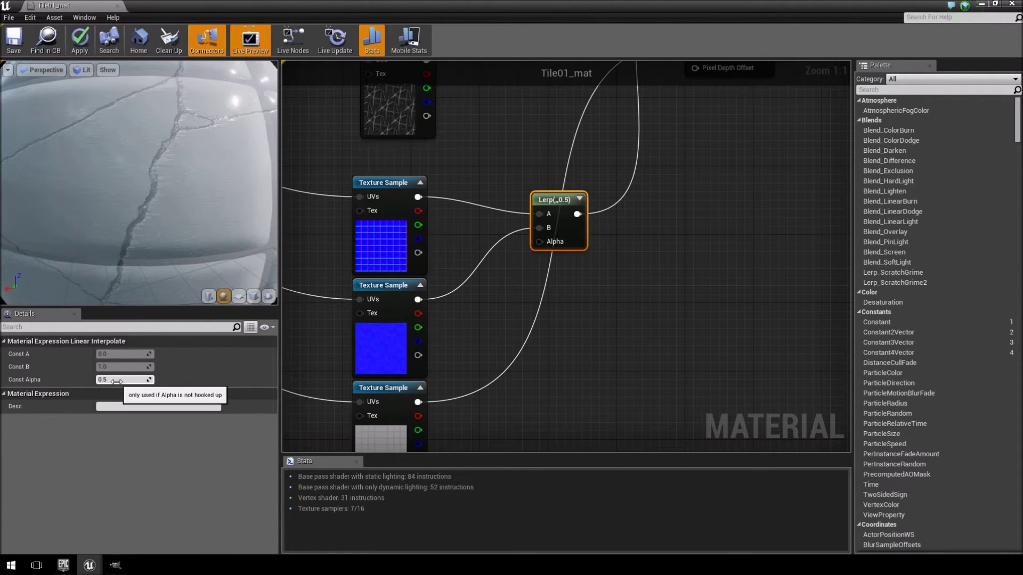
- Set the normal-map Lerp's Const Alpha to 0 and inspect the tile normals on the preview sphere
{"action": "left_click", "coordinate": [402, 193]}
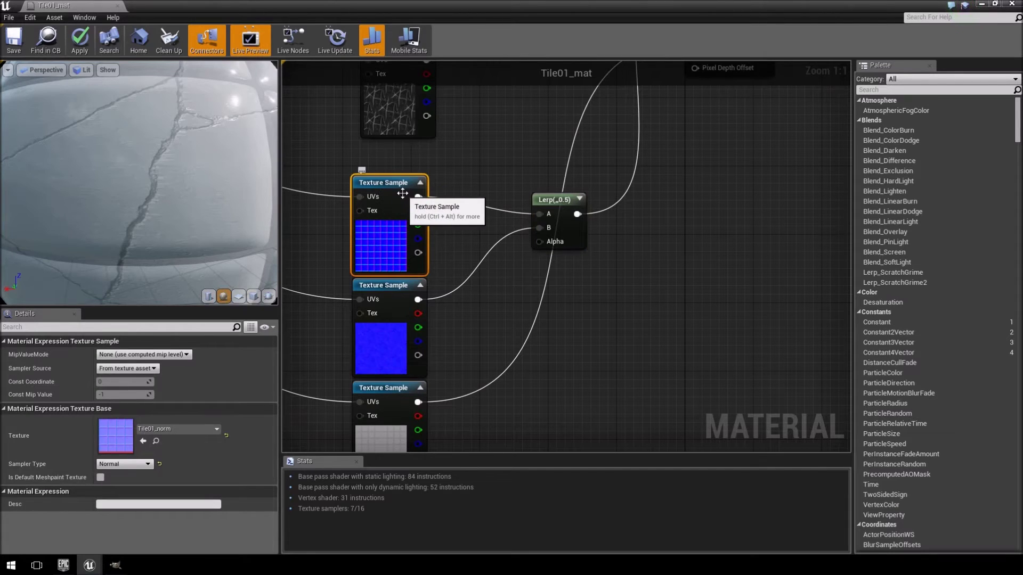
{"action": "left_click", "coordinate": [397, 341]}
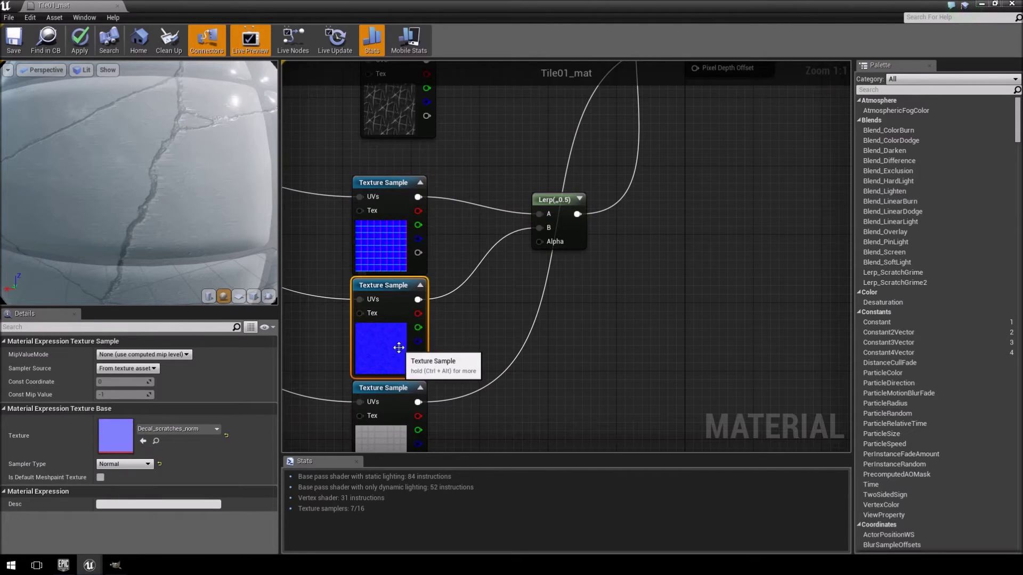
{"action": "left_click", "coordinate": [560, 200]}
{"action": "left_click", "coordinate": [121, 378]}
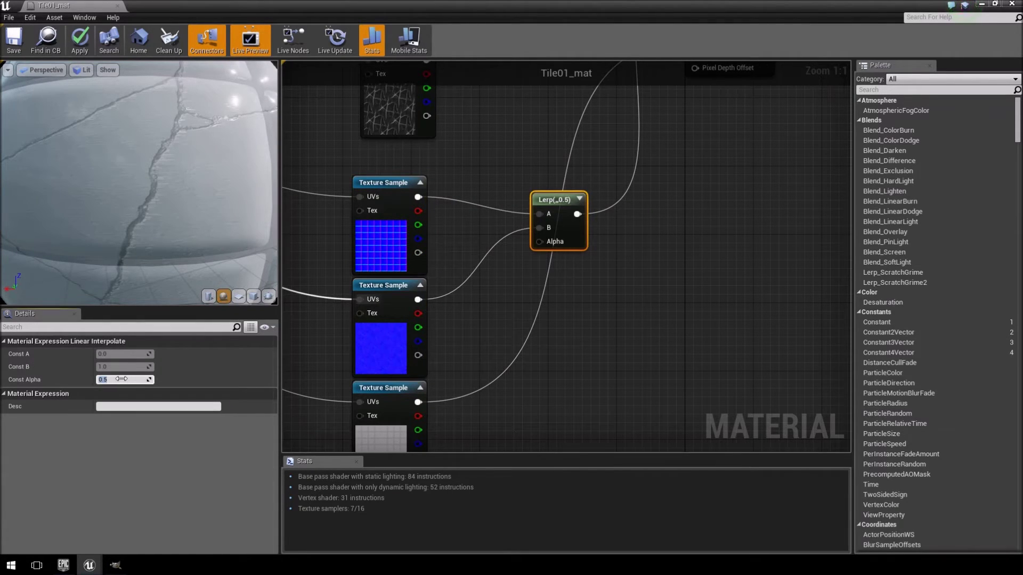
{"action": "type", "text": "0"}
{"action": "key", "text": "Return"}
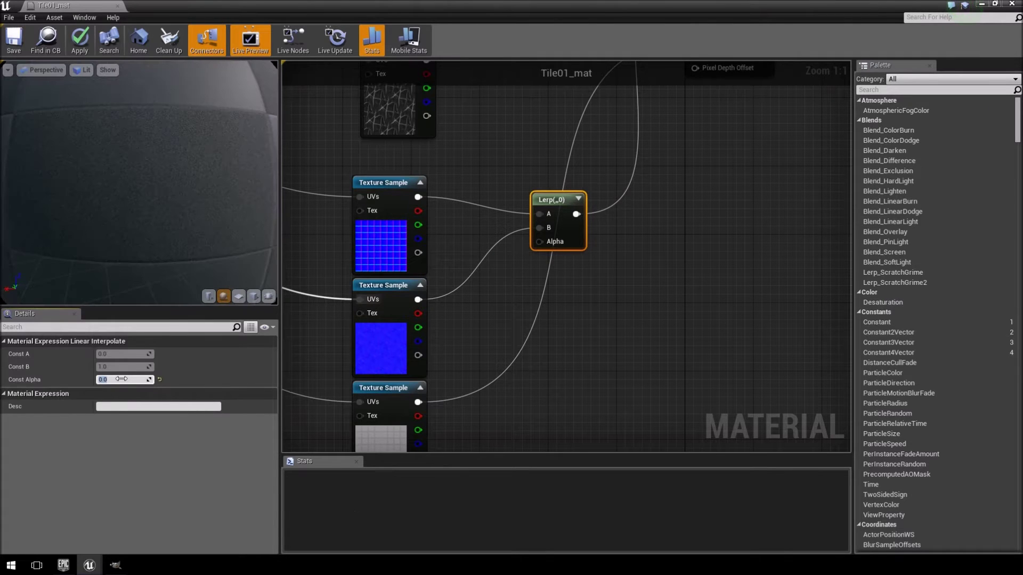
{"action": "scroll", "coordinate": [197, 234], "scroll_direction": "down", "scroll_amount": 5}
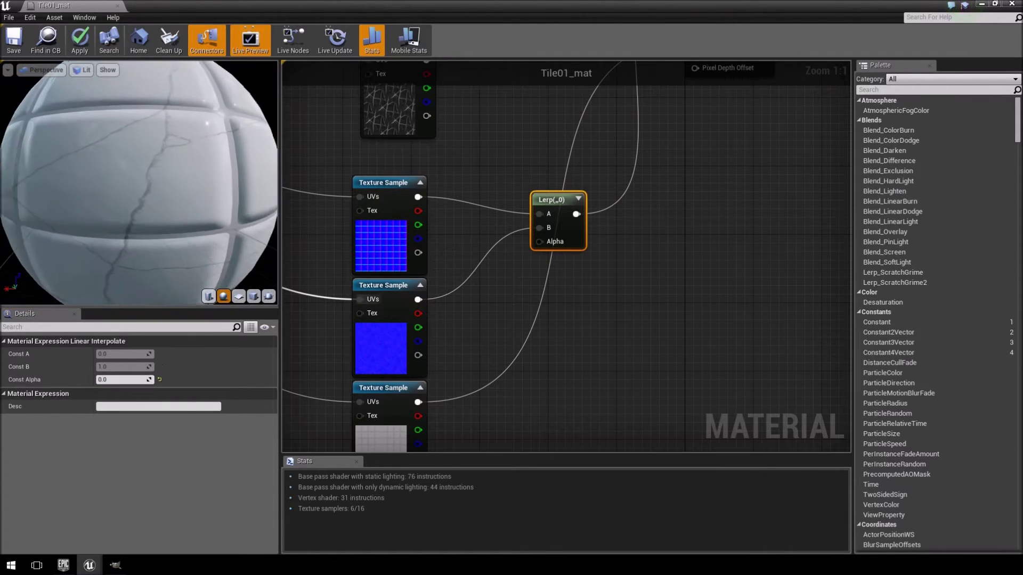
{"action": "left_click_drag", "start_coordinate": [197, 233], "coordinate": [199, 207]}
{"action": "scroll", "coordinate": [199, 207], "scroll_direction": "up", "scroll_amount": 8}
{"action": "right_click_drag", "start_coordinate": [199, 206], "coordinate": [191, 223]}
- Set the normal-map Lerp's Const Alpha to 1 and inspect the scratches normals on the preview sphere
{"action": "left_click", "coordinate": [113, 380]}
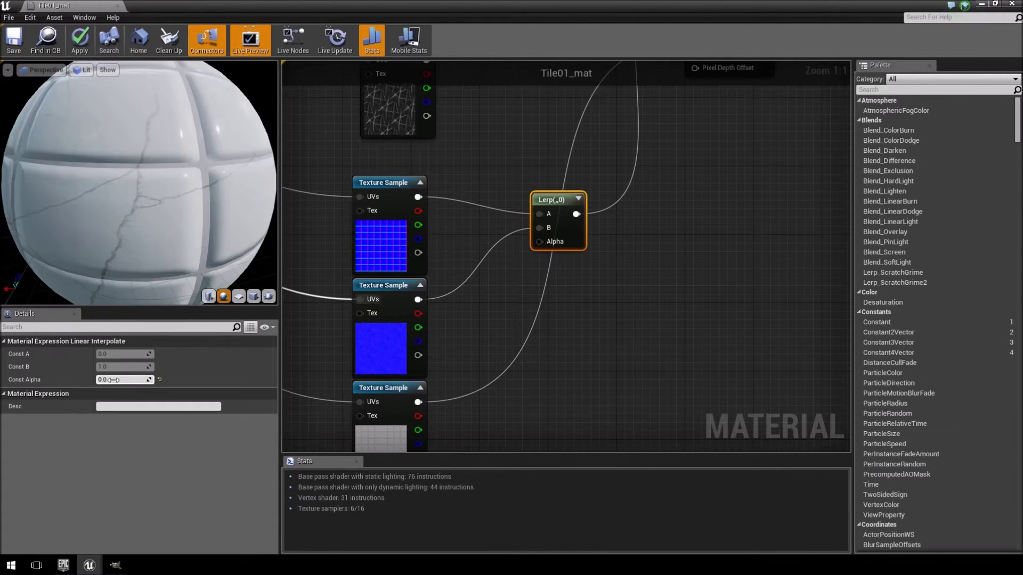
{"action": "type", "text": "1"}
{"action": "key", "text": "Return"}
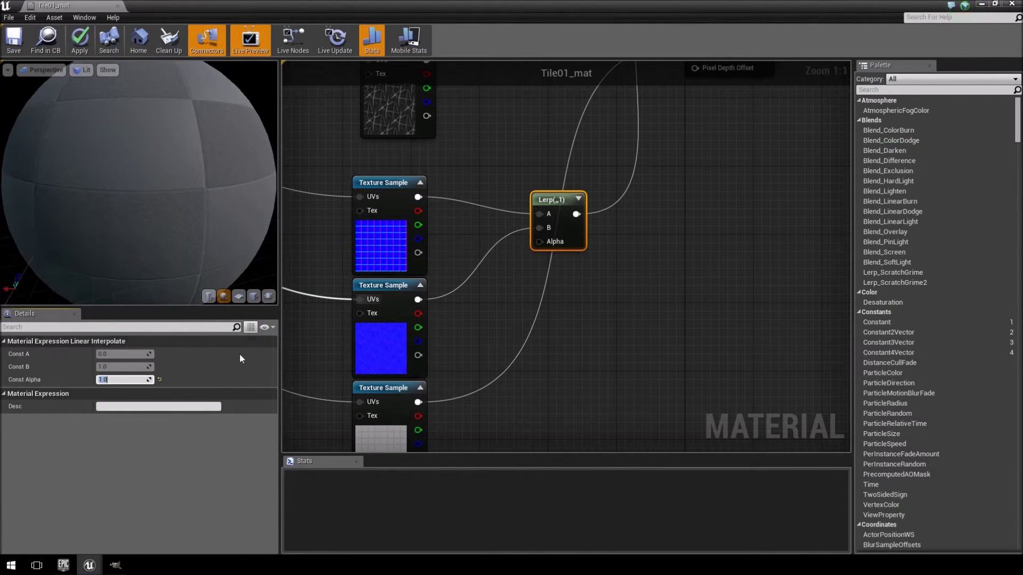
{"action": "scroll", "coordinate": [129, 222], "scroll_direction": "up", "scroll_amount": 2}
{"action": "left_click_drag", "start_coordinate": [130, 222], "coordinate": [120, 198]}
{"action": "scroll", "coordinate": [136, 205], "scroll_direction": "up", "scroll_amount": 4}
{"action": "scroll", "coordinate": [137, 203], "scroll_direction": "down", "scroll_amount": 2}
{"action": "right_click_drag", "start_coordinate": [121, 199], "coordinate": [120, 219]}
{"action": "left_click_drag", "start_coordinate": [120, 218], "coordinate": [139, 228]}
- Set the normal-map Lerp's Const Alpha to 0.5 and inspect the blended normals up close on the preview sphere
{"action": "left_click", "coordinate": [118, 379]}
{"action": "type", "text": "0"}
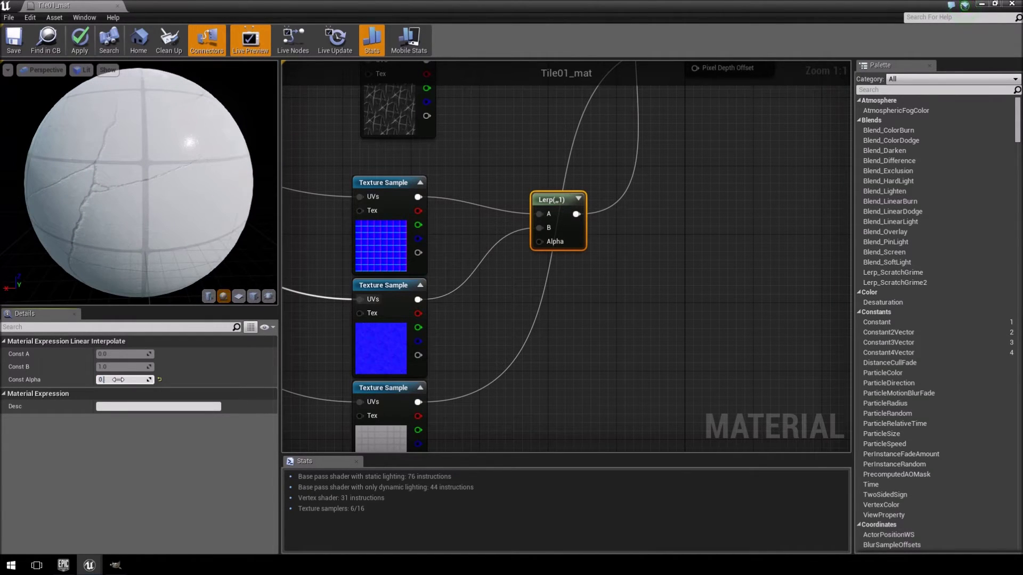
{"action": "type", "text": ".5"}
{"action": "key", "text": "Return"}
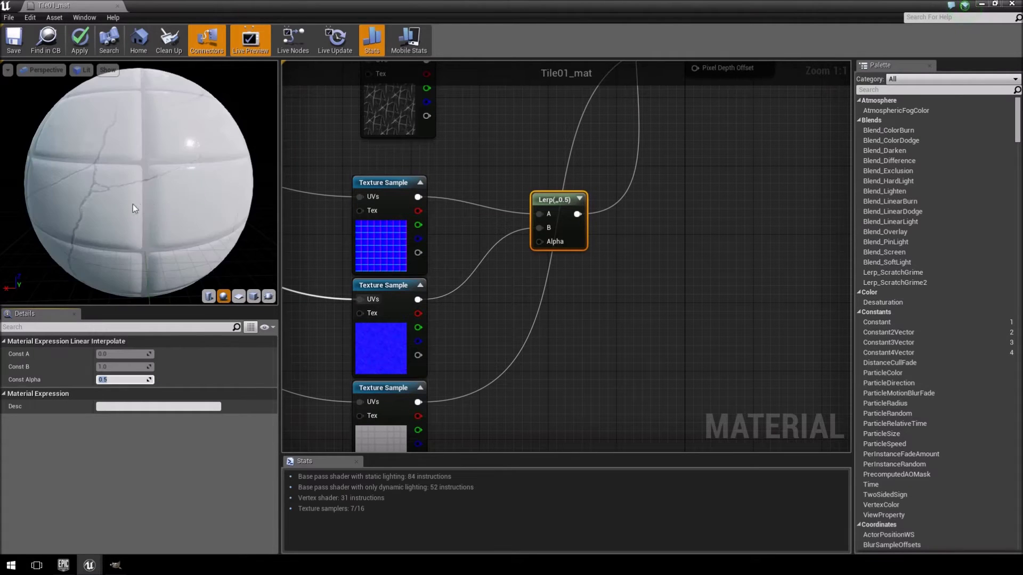
{"action": "right_click_drag", "start_coordinate": [133, 204], "coordinate": [133, 176]}
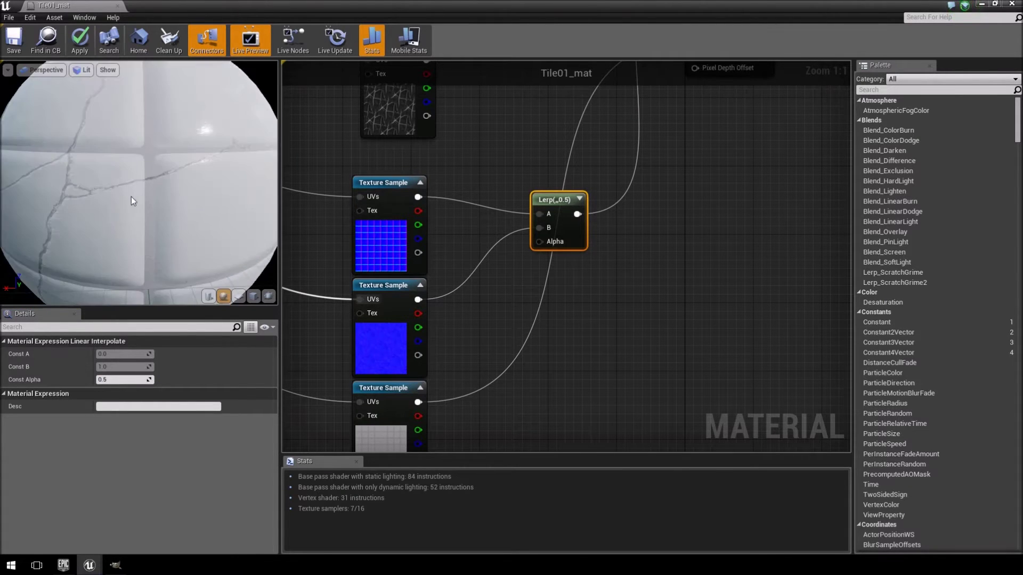
{"action": "mouse_move", "coordinate": [131, 197]}
{"action": "left_mouse_down"}
{"action": "mouse_move", "coordinate": [142, 198]}
{"action": "mouse_move", "coordinate": [115, 205]}
{"action": "mouse_move", "coordinate": [140, 209]}
{"action": "mouse_move", "coordinate": [120, 203]}
{"action": "mouse_move", "coordinate": [128, 186]}
{"action": "mouse_move", "coordinate": [137, 197]}
{"action": "left_mouse_up"}
{"action": "right_click_drag", "start_coordinate": [137, 197], "coordinate": [138, 179]}
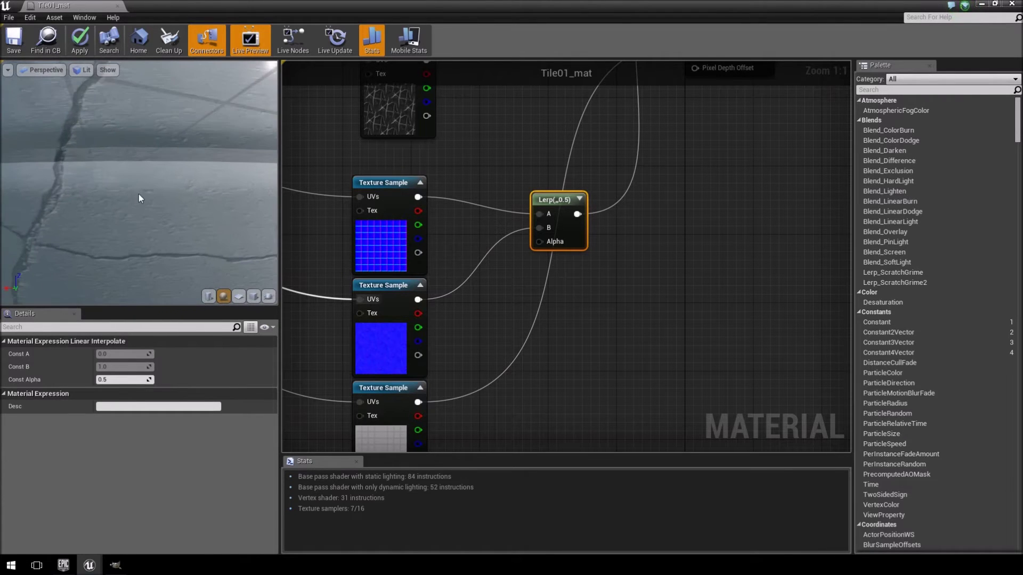
- Add the Tile01_MASK texture from the PBR_TEST folder to the Tile01_mat graph and place it below the normal-map Lerp
{"action": "right_click_drag", "start_coordinate": [653, 352], "coordinate": [746, 369]}
{"action": "scroll", "coordinate": [738, 370], "scroll_direction": "down", "scroll_amount": 4}
{"action": "double_click", "coordinate": [518, 5]}
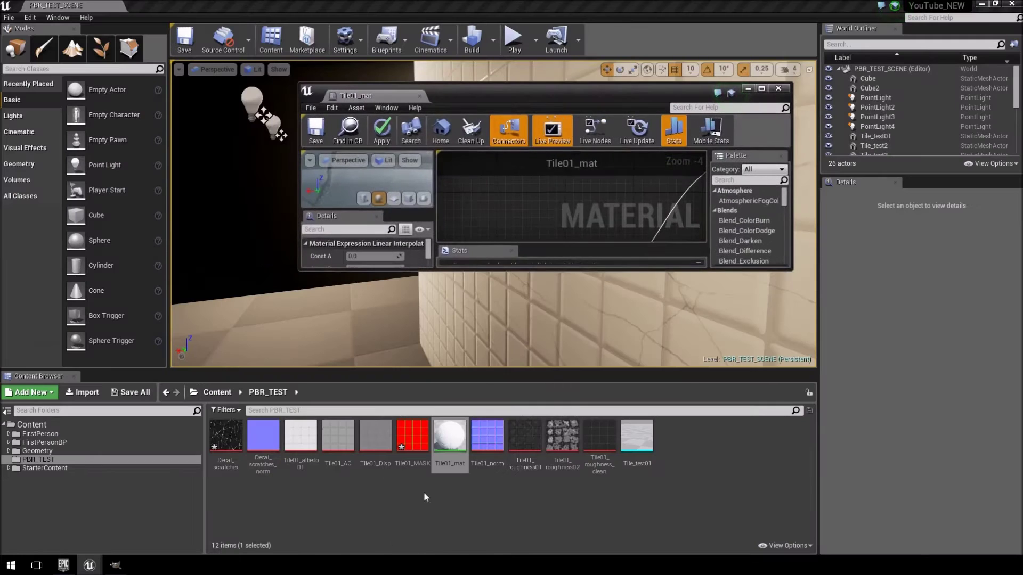
{"action": "left_click_drag", "start_coordinate": [421, 449], "coordinate": [618, 180]}
{"action": "double_click", "coordinate": [618, 89]}
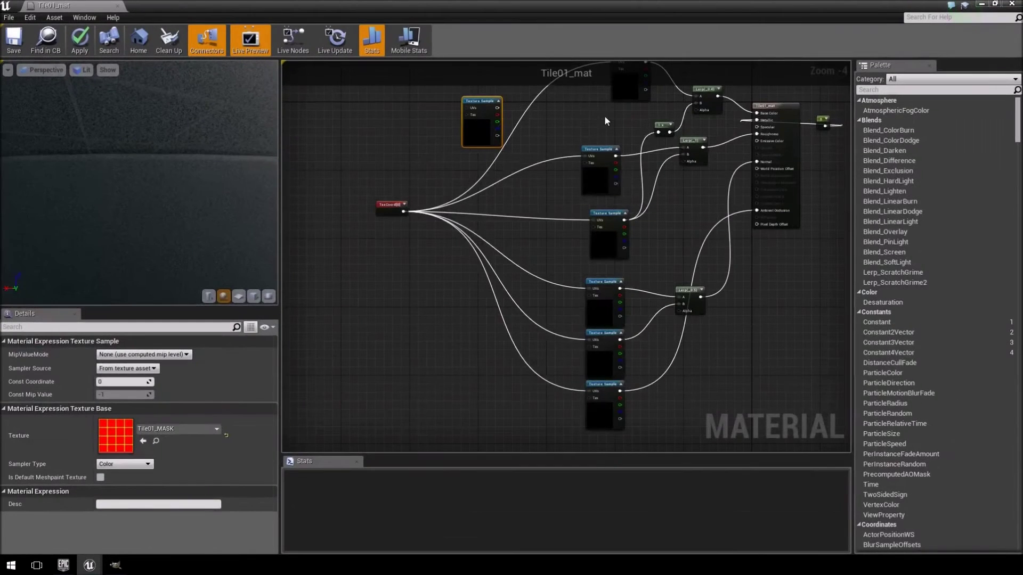
{"action": "left_click_drag", "start_coordinate": [490, 109], "coordinate": [699, 336]}
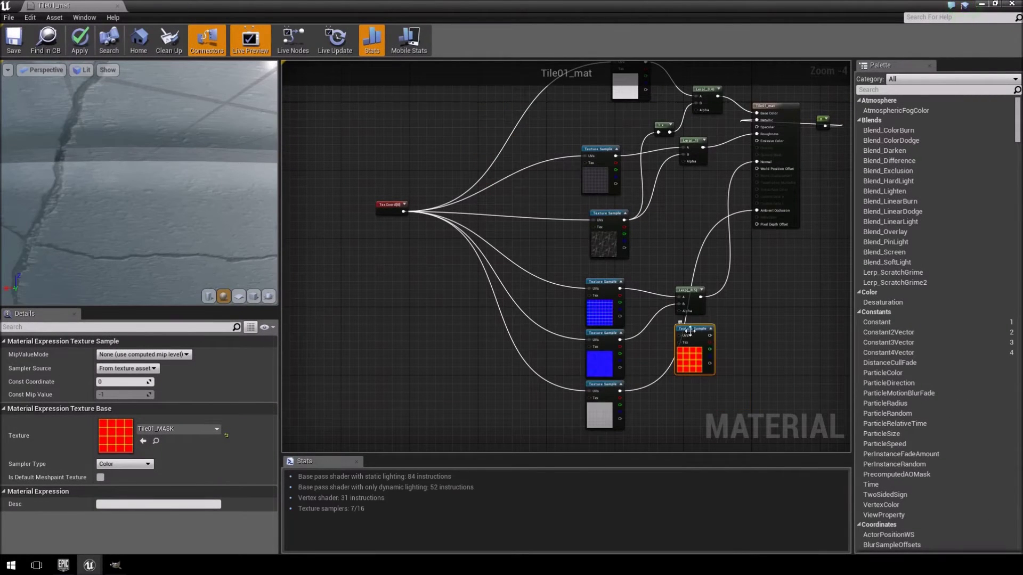
- Connect the TexCoord node to the UVs of the Tile01_MASK sample and place the sample beneath the normal-map Lerp
{"action": "right_click_drag", "start_coordinate": [720, 352], "coordinate": [597, 271]}
{"action": "scroll", "coordinate": [598, 271], "scroll_direction": "up", "scroll_amount": 3}
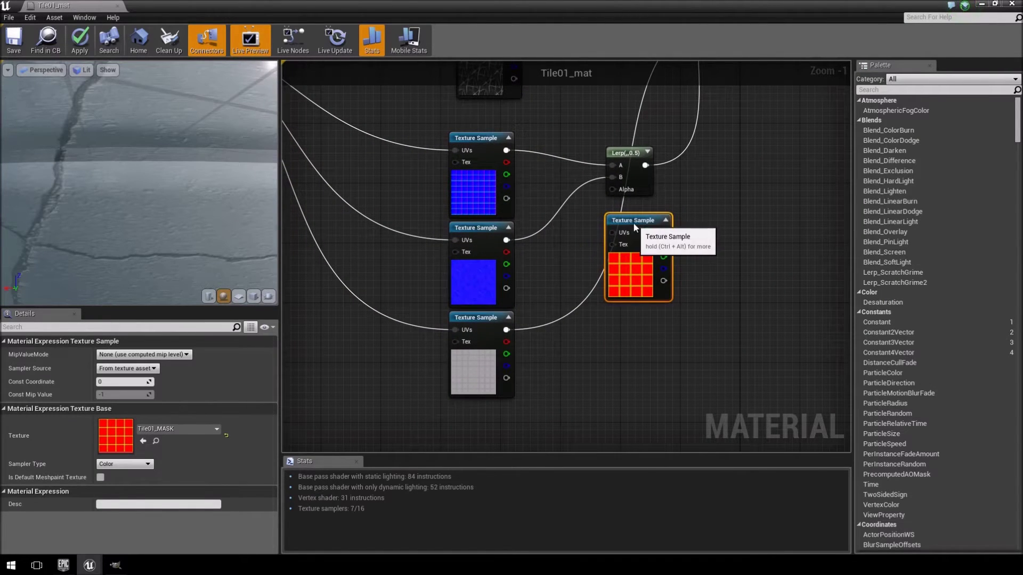
{"action": "left_click_drag", "start_coordinate": [634, 223], "coordinate": [408, 273]}
{"action": "scroll", "coordinate": [408, 274], "scroll_direction": "down", "scroll_amount": 2}
{"action": "right_click_drag", "start_coordinate": [408, 274], "coordinate": [576, 360]}
{"action": "left_click_drag", "start_coordinate": [570, 361], "coordinate": [483, 284]}
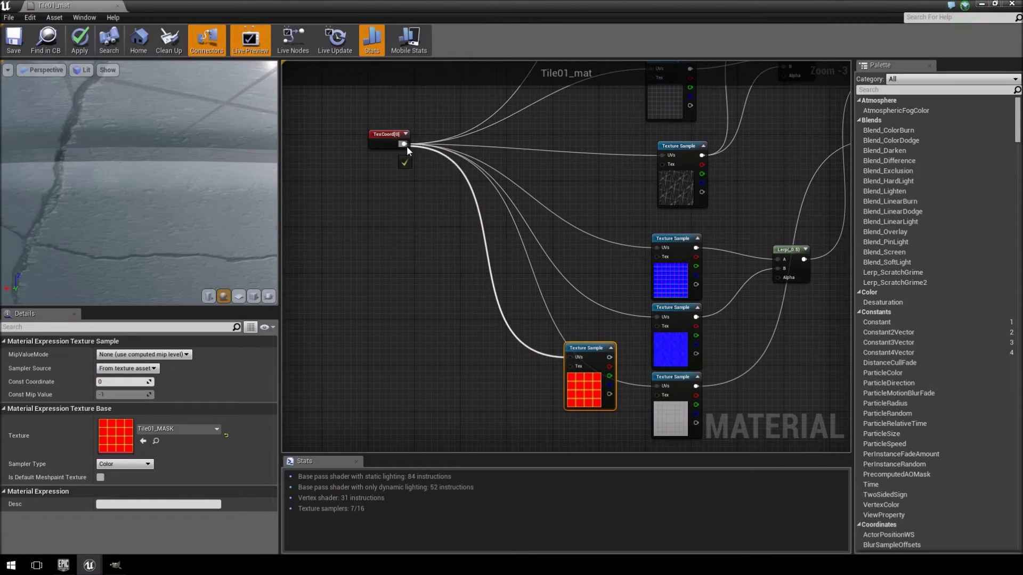
{"action": "left_click_drag", "start_coordinate": [407, 146], "coordinate": [378, 167]}
{"action": "left_click", "coordinate": [379, 139]}
{"action": "right_click_drag", "start_coordinate": [705, 352], "coordinate": [533, 245]}
{"action": "left_click_drag", "start_coordinate": [426, 247], "coordinate": [607, 263]}
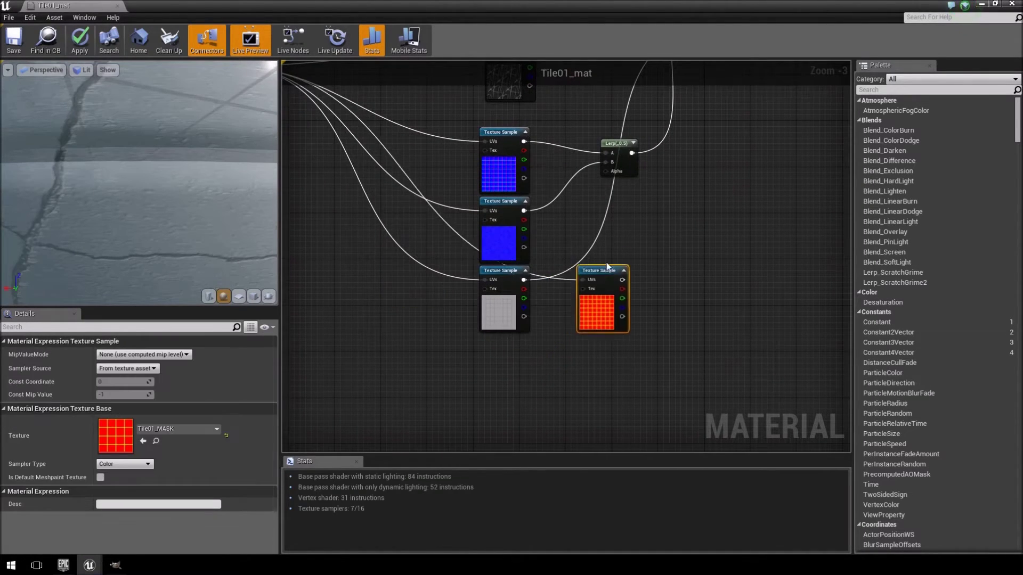
{"action": "scroll", "coordinate": [607, 278], "scroll_direction": "up", "scroll_amount": 4}
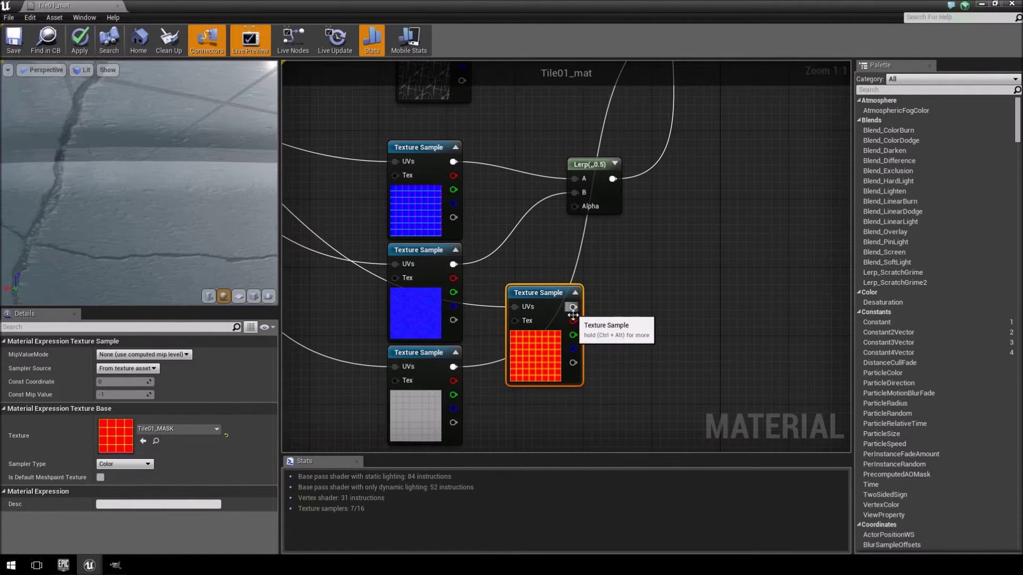
- Connect the mask's red channel to the normal-map Lerp's Alpha and inspect the tiles and grout on the preview sphere
{"action": "left_click_drag", "start_coordinate": [573, 319], "coordinate": [594, 272]}
{"action": "left_click_drag", "start_coordinate": [578, 207], "coordinate": [579, 208]}
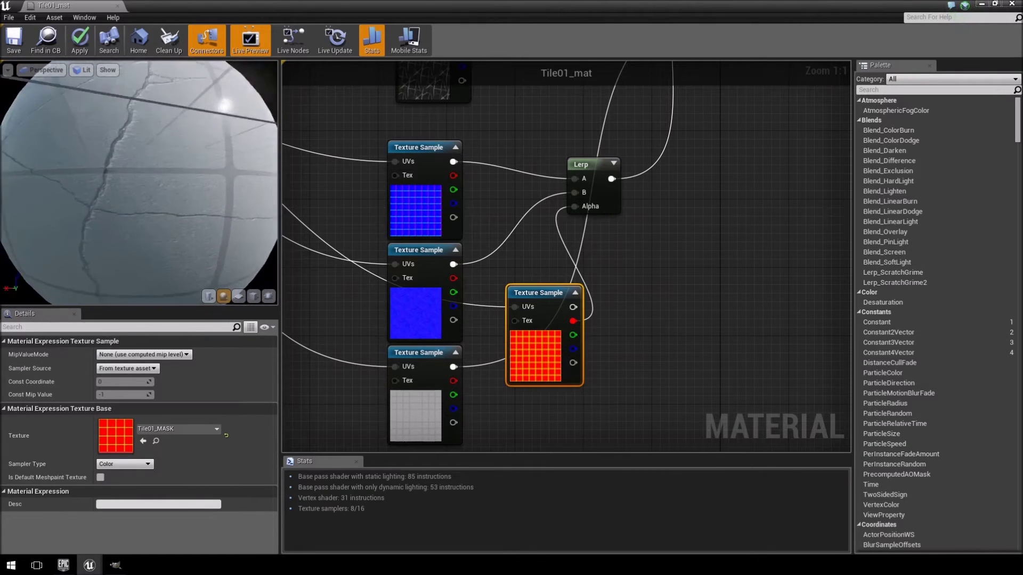
{"action": "left_click_drag", "start_coordinate": [139, 183], "coordinate": [148, 256]}
{"action": "right_click_drag", "start_coordinate": [140, 224], "coordinate": [140, 144]}
{"action": "left_click_drag", "start_coordinate": [203, 144], "coordinate": [224, 107]}
{"action": "mouse_move", "coordinate": [223, 160]}
{"action": "left_mouse_down"}
{"action": "mouse_move", "coordinate": [171, 131]}
{"action": "mouse_move", "coordinate": [214, 176]}
{"action": "left_mouse_up"}
{"action": "right_click_drag", "start_coordinate": [223, 160], "coordinate": [223, 187]}
{"action": "scroll", "coordinate": [223, 160], "scroll_direction": "up", "scroll_amount": 2}
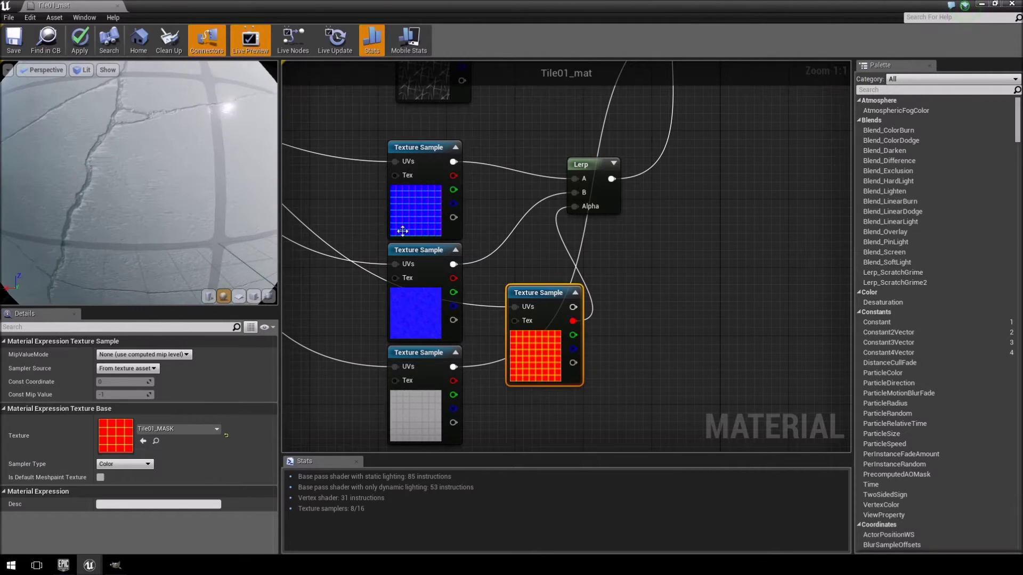
- Connect the mask's green channel to the normal-map Lerp's Alpha and inspect the grout lines on the preview sphere
{"action": "left_click", "coordinate": [422, 273]}
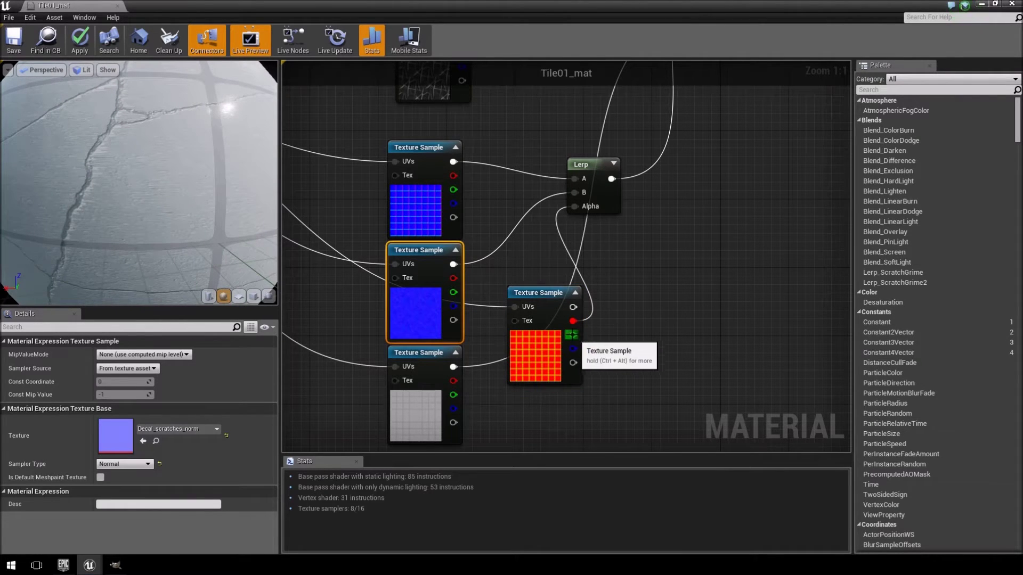
{"action": "left_click_drag", "start_coordinate": [573, 335], "coordinate": [631, 307]}
{"action": "left_click_drag", "start_coordinate": [573, 208], "coordinate": [574, 208]}
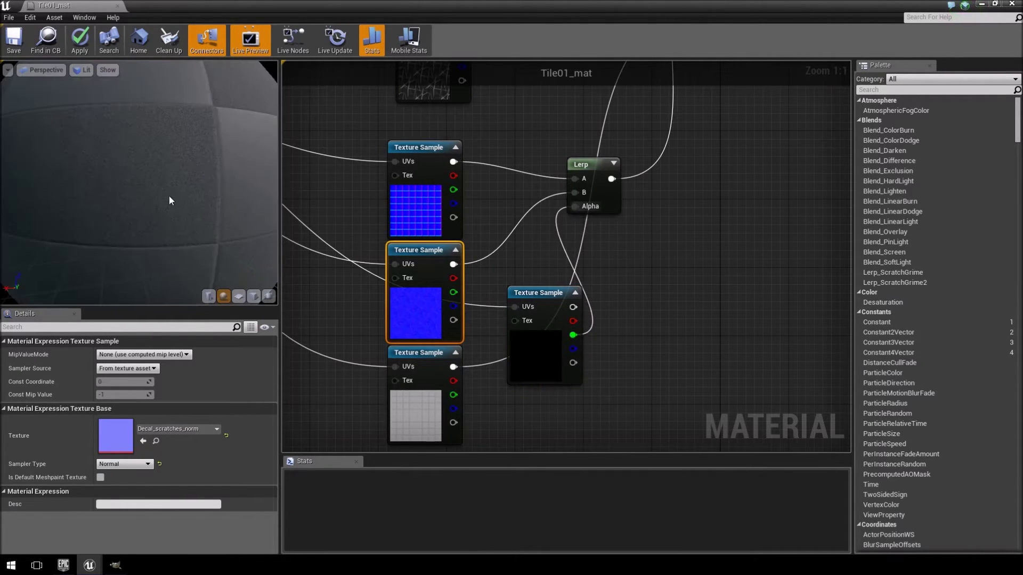
{"action": "left_click_drag", "start_coordinate": [169, 197], "coordinate": [91, 191]}
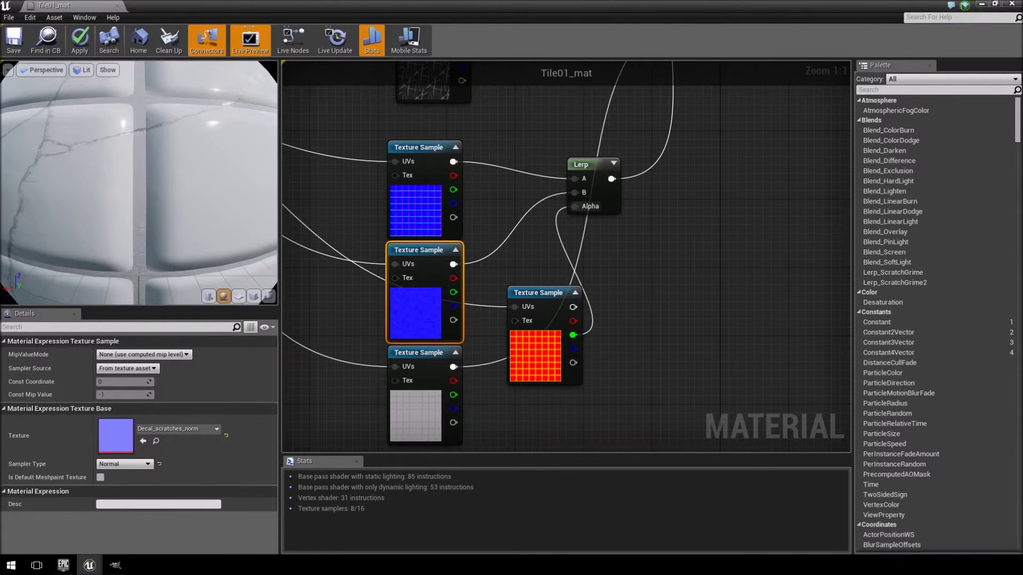
{"action": "right_click_drag", "start_coordinate": [139, 192], "coordinate": [139, 160]}
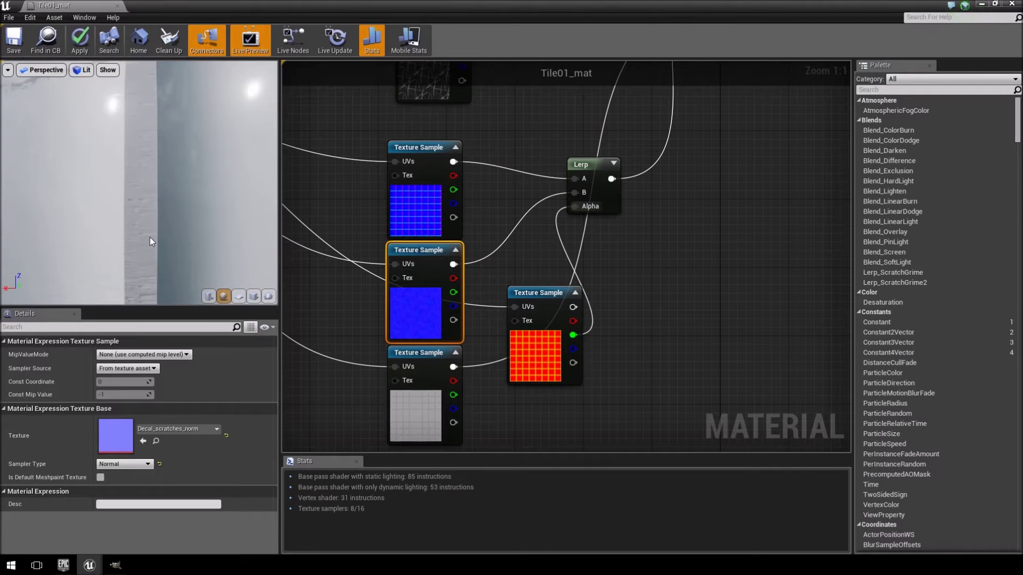
{"action": "right_click_drag", "start_coordinate": [149, 237], "coordinate": [149, 272]}
{"action": "left_click_drag", "start_coordinate": [150, 238], "coordinate": [218, 255]}
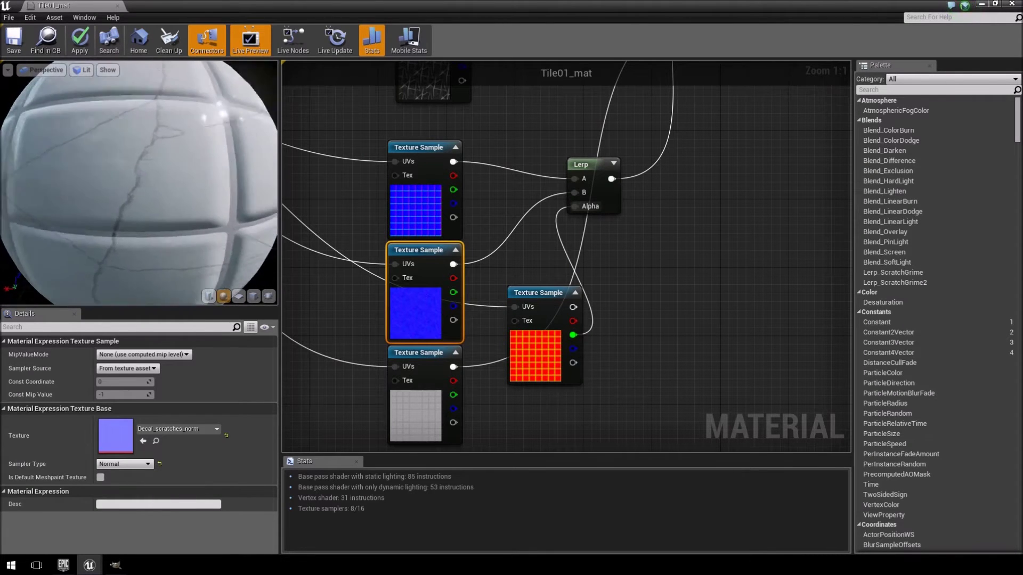
{"action": "mouse_move", "coordinate": [145, 231]}
{"action": "right_mouse_down"}
{"action": "mouse_move", "coordinate": [145, 203]}
{"action": "mouse_move", "coordinate": [144, 234]}
{"action": "right_mouse_up"}
{"action": "left_click_drag", "start_coordinate": [256, 188], "coordinate": [157, 165]}
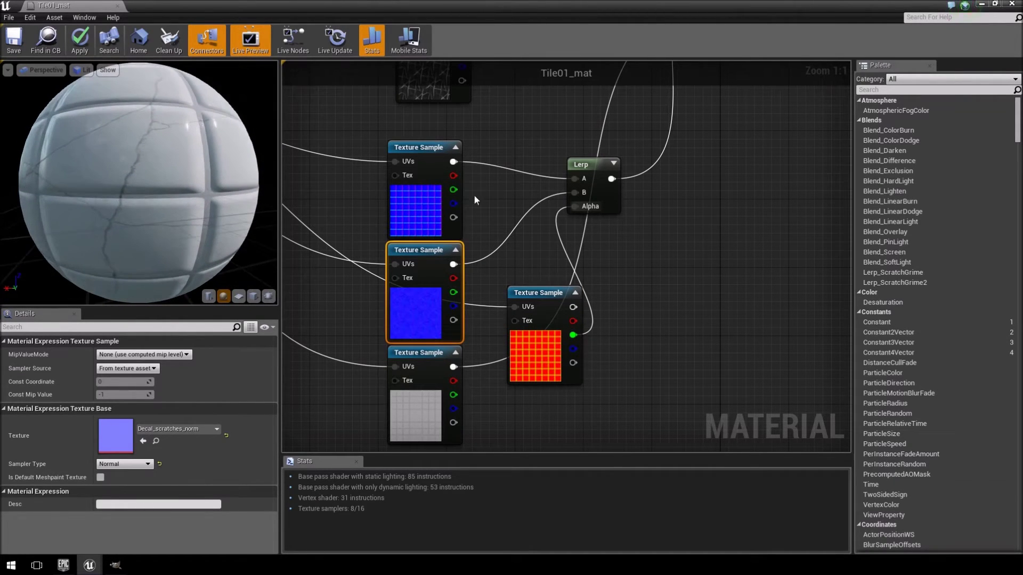
{"action": "left_click", "coordinate": [603, 170]}
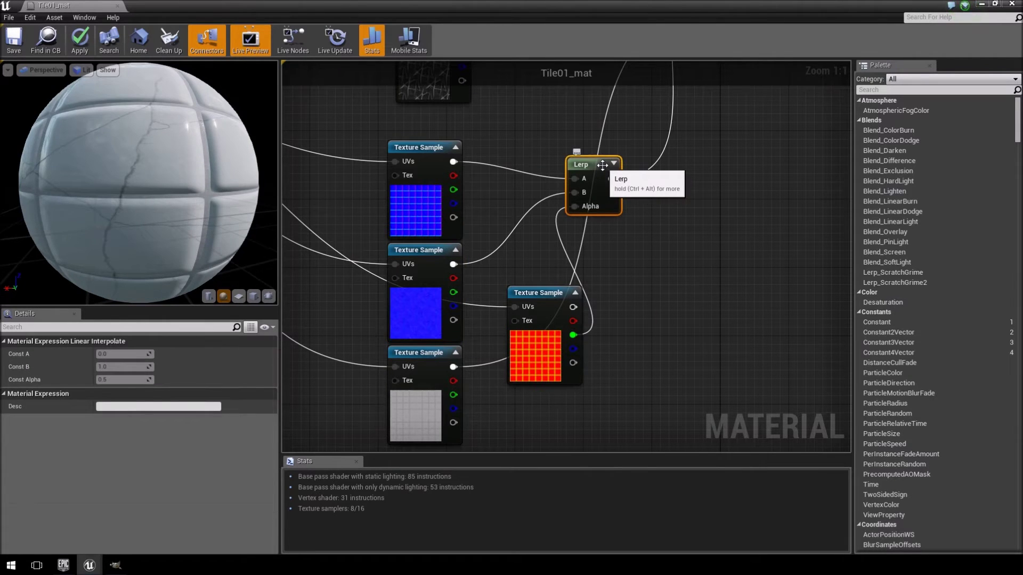
- Delete the normal-map Lerp and move the Tile01_AO sample up beside the black-and-white scratches sample
{"action": "key", "text": "Delete"}
{"action": "scroll", "coordinate": [506, 277], "scroll_direction": "down", "scroll_amount": 3}
{"action": "left_click_drag", "start_coordinate": [457, 334], "coordinate": [383, 102]}
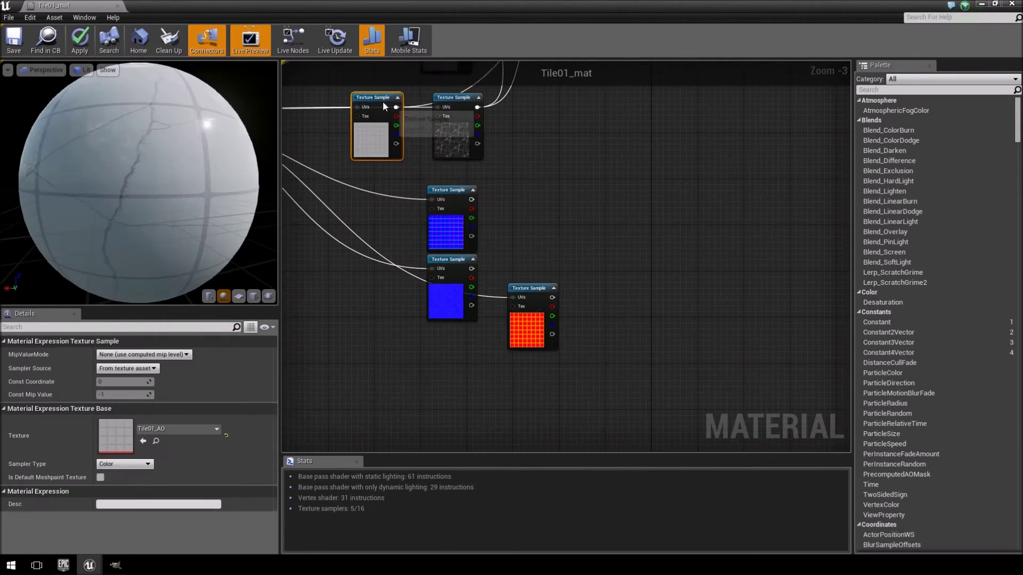
- Place the Tile01_MASK sample directly beneath the two normal-map samples, aligned with their column
{"action": "right_click_drag", "start_coordinate": [576, 290], "coordinate": [597, 277]}
{"action": "left_click_drag", "start_coordinate": [567, 304], "coordinate": [555, 356]}
{"action": "right_click_drag", "start_coordinate": [555, 356], "coordinate": [519, 368]}
{"action": "left_click_drag", "start_coordinate": [519, 367], "coordinate": [454, 362]}
{"action": "scroll", "coordinate": [560, 187], "scroll_direction": "up", "scroll_amount": 2}
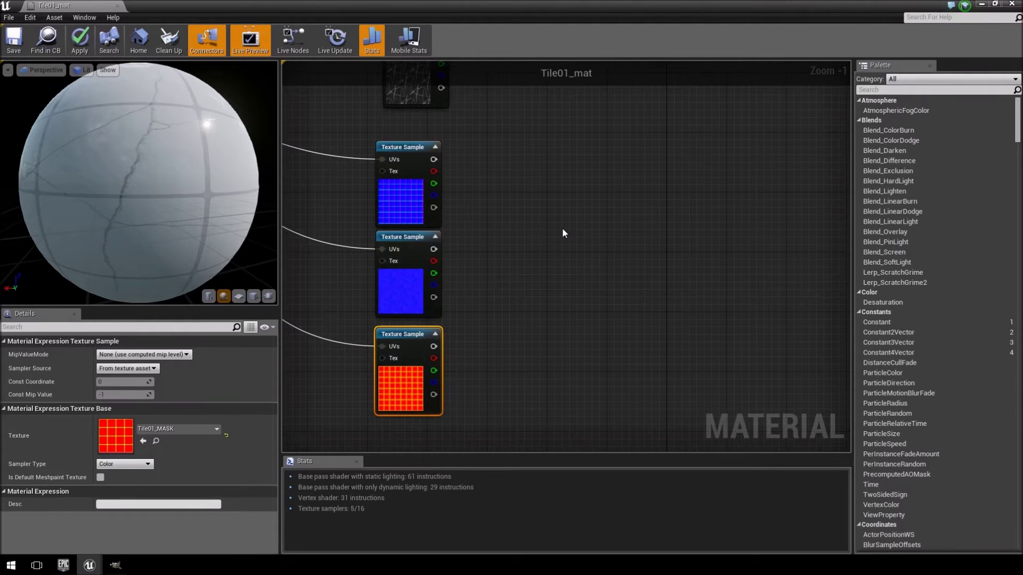
- Add a DetailTexturing function node and place it beside the normal-map samples
{"action": "right_click", "coordinate": [563, 232]}
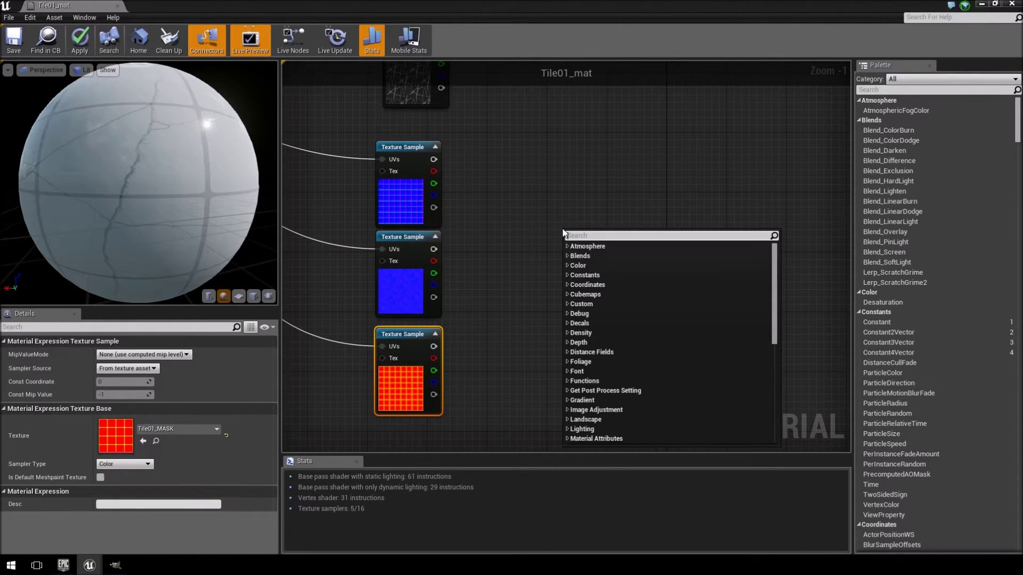
{"action": "type", "text": "detail"}
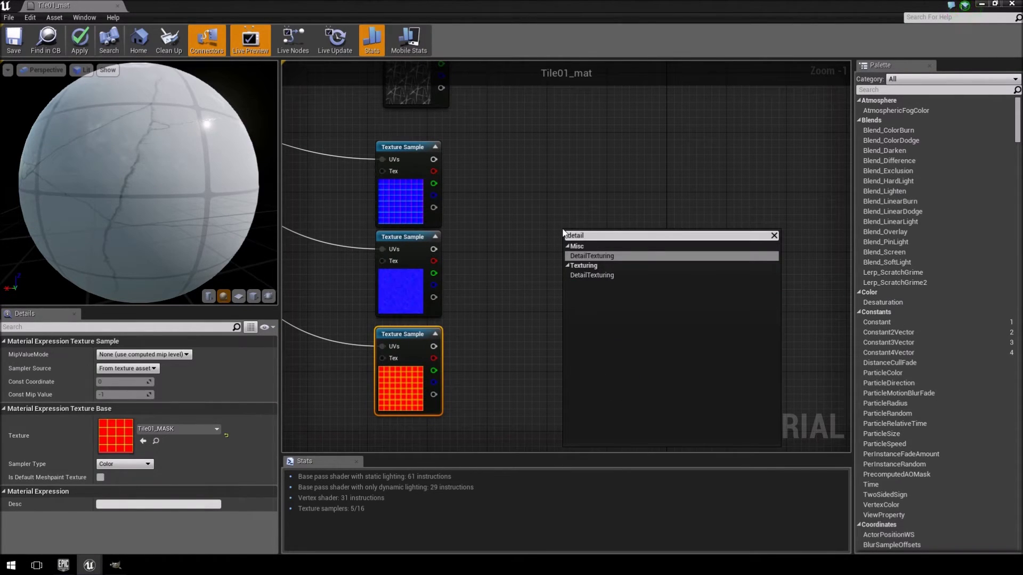
{"action": "left_click", "coordinate": [586, 257]}
{"action": "left_click_drag", "start_coordinate": [591, 235], "coordinate": [578, 173]}
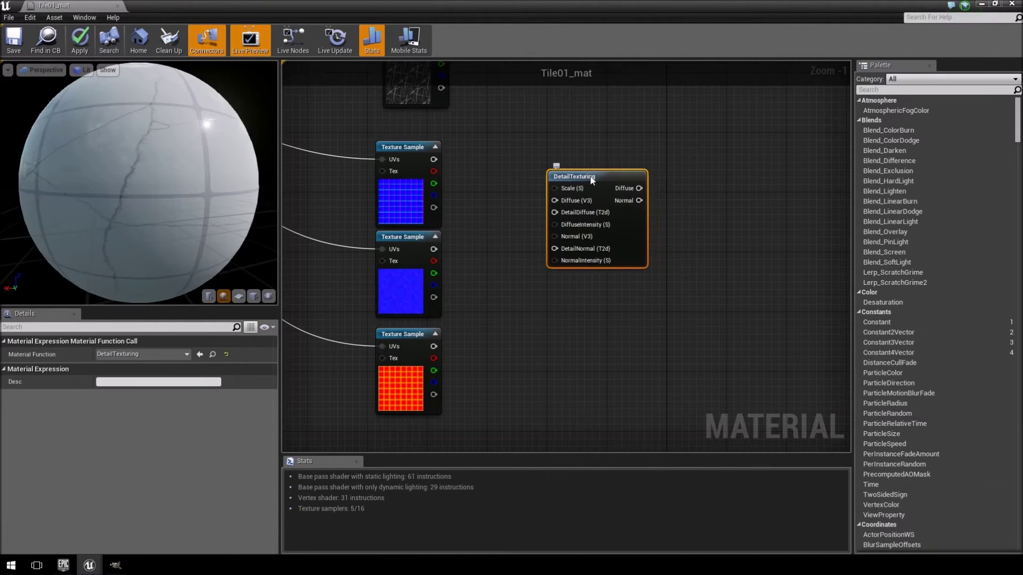
{"action": "scroll", "coordinate": [622, 181], "scroll_direction": "up", "scroll_amount": 1}
{"action": "right_click_drag", "start_coordinate": [623, 180], "coordinate": [597, 216]}
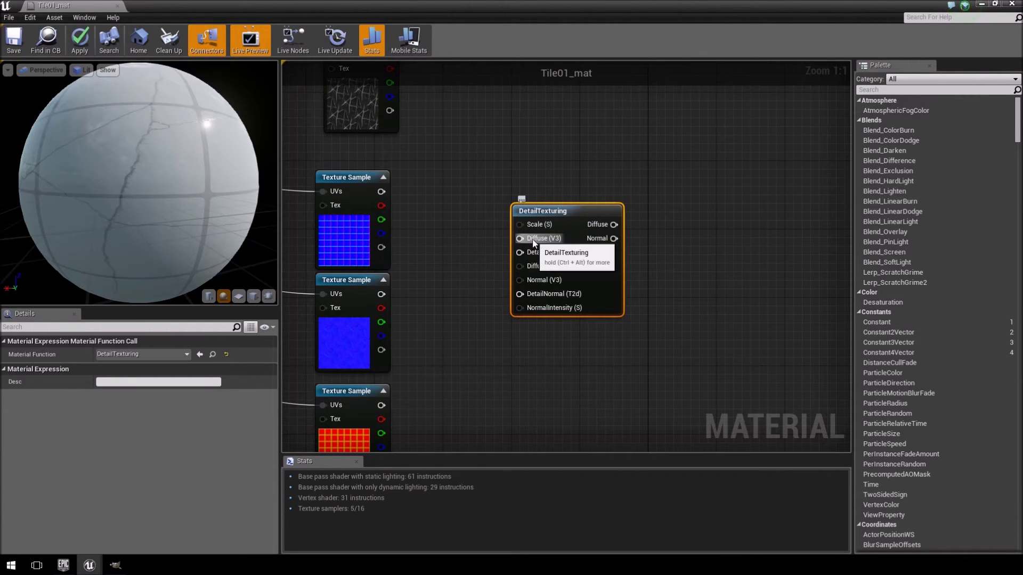
{"action": "left_click_drag", "start_coordinate": [534, 243], "coordinate": [496, 240]}
{"action": "left_click_drag", "start_coordinate": [447, 159], "coordinate": [447, 158]}
{"action": "left_click", "coordinate": [486, 265]}
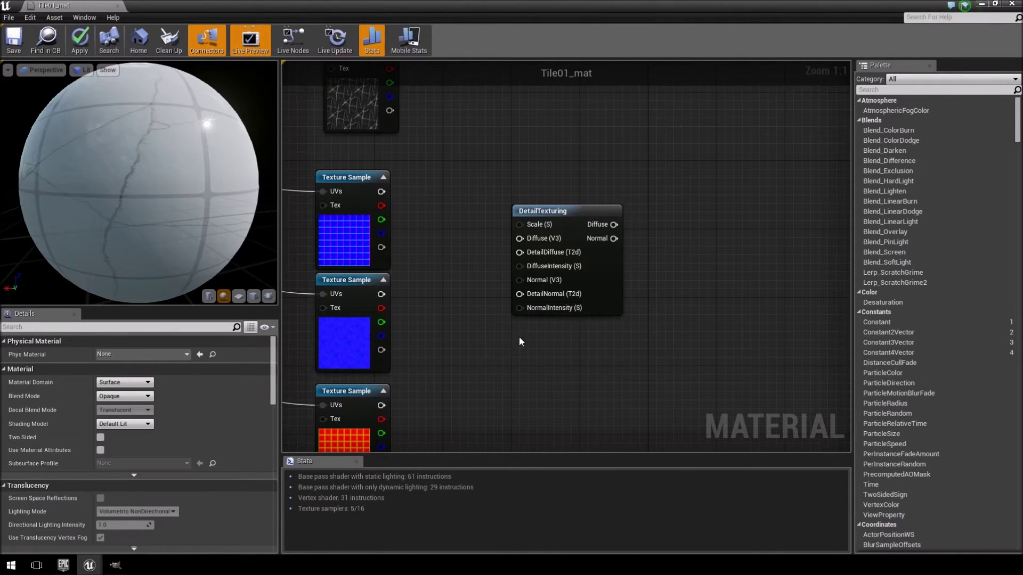
- Connect the Tile01_norm sample's main output to the Normal (V3) input of DetailTexturing
{"action": "right_click_drag", "start_coordinate": [520, 342], "coordinate": [612, 297]}
{"action": "right_click_drag", "start_coordinate": [539, 216], "coordinate": [509, 256]}
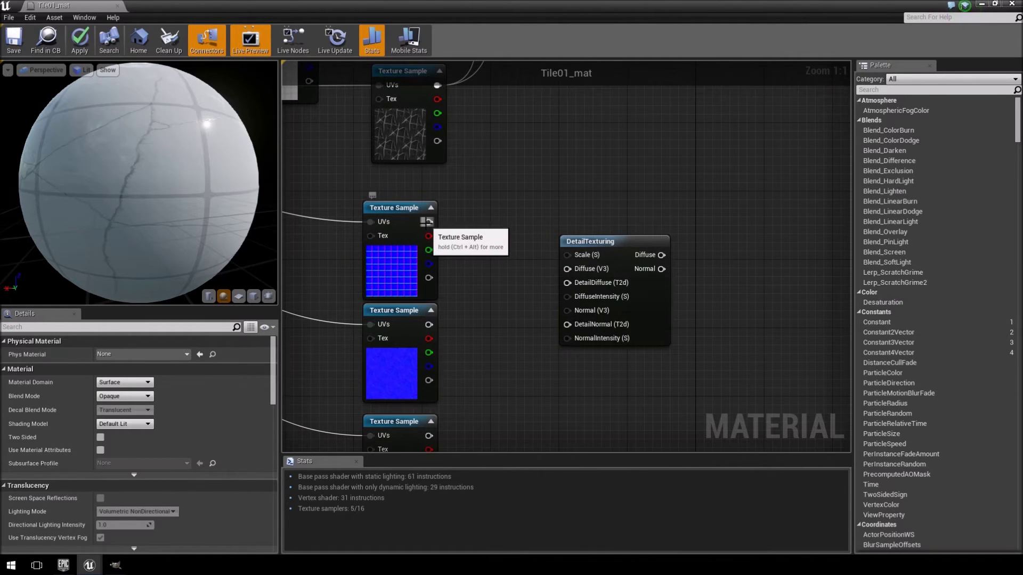
{"action": "left_click_drag", "start_coordinate": [429, 222], "coordinate": [495, 224]}
{"action": "left_click_drag", "start_coordinate": [572, 312], "coordinate": [572, 312]}
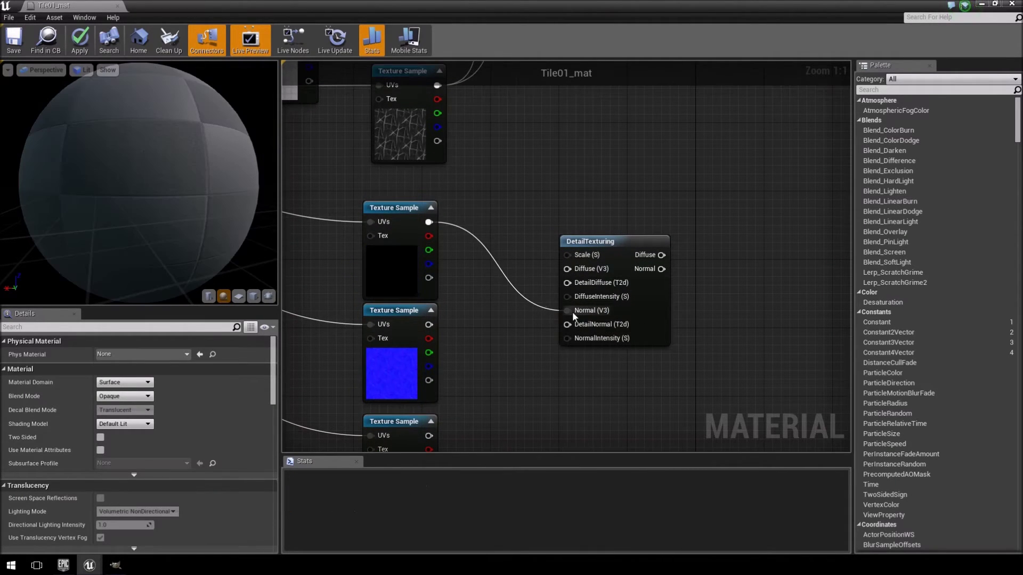
- Try to connect the Decal_scratches_norm sample's main output to the DetailNormal (T2d) input of DetailTexturing
{"action": "right_click_drag", "start_coordinate": [573, 314], "coordinate": [545, 193]}
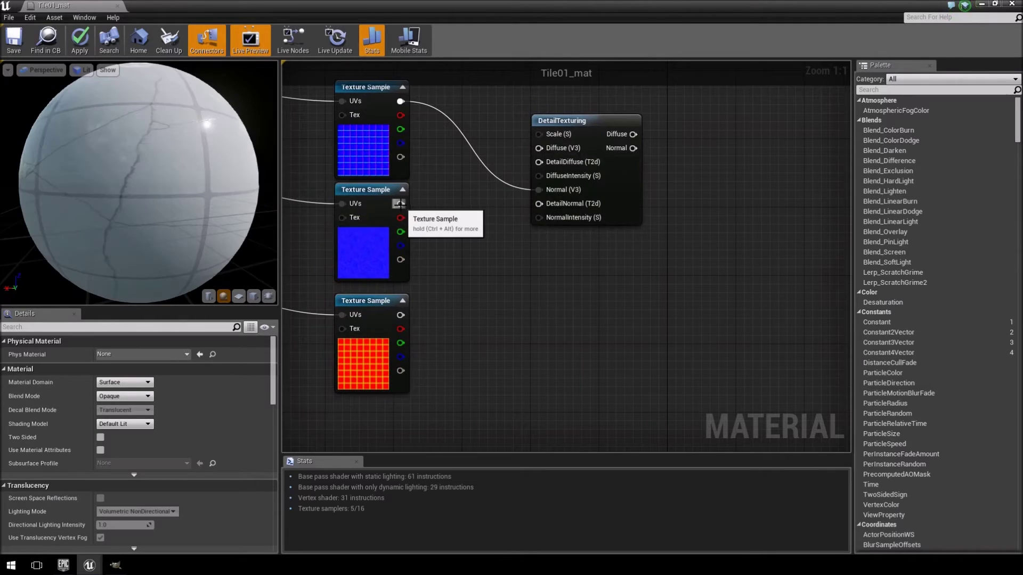
{"action": "left_click_drag", "start_coordinate": [401, 203], "coordinate": [406, 214]}
{"action": "left_click_drag", "start_coordinate": [369, 249], "coordinate": [563, 211]}
{"action": "left_click_drag", "start_coordinate": [400, 205], "coordinate": [539, 205]}
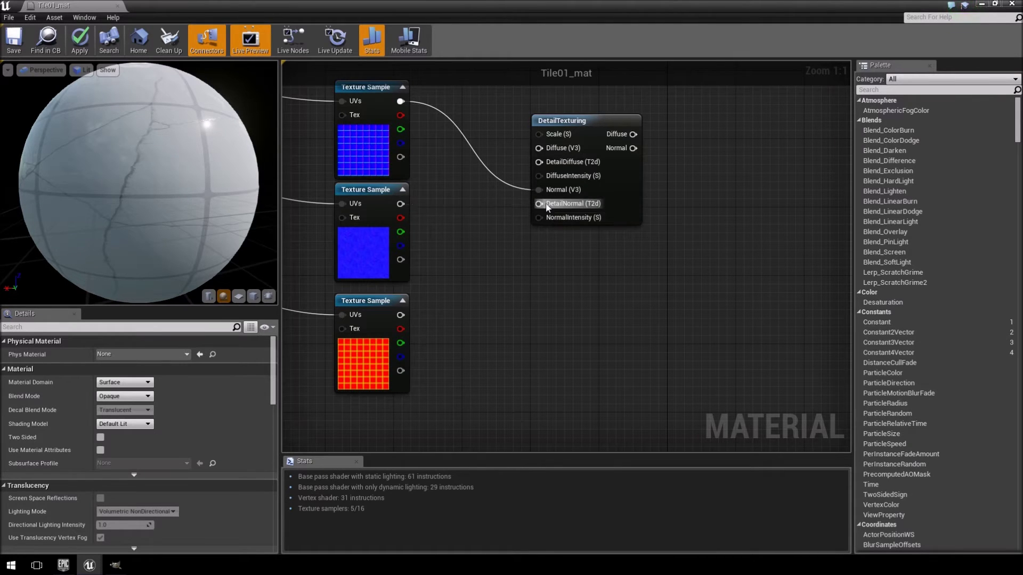
- Convert the Decal_scratches_norm sample to a Texture Object and connect it to DetailTexturing's DetailNormal (T2d) input
{"action": "left_click", "coordinate": [367, 197]}
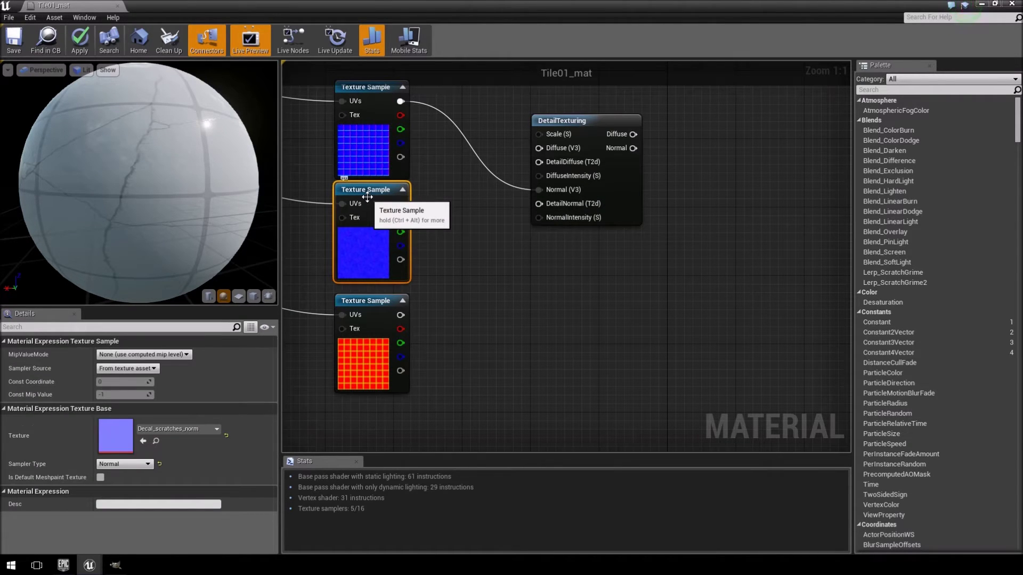
{"action": "right_click", "coordinate": [368, 197]}
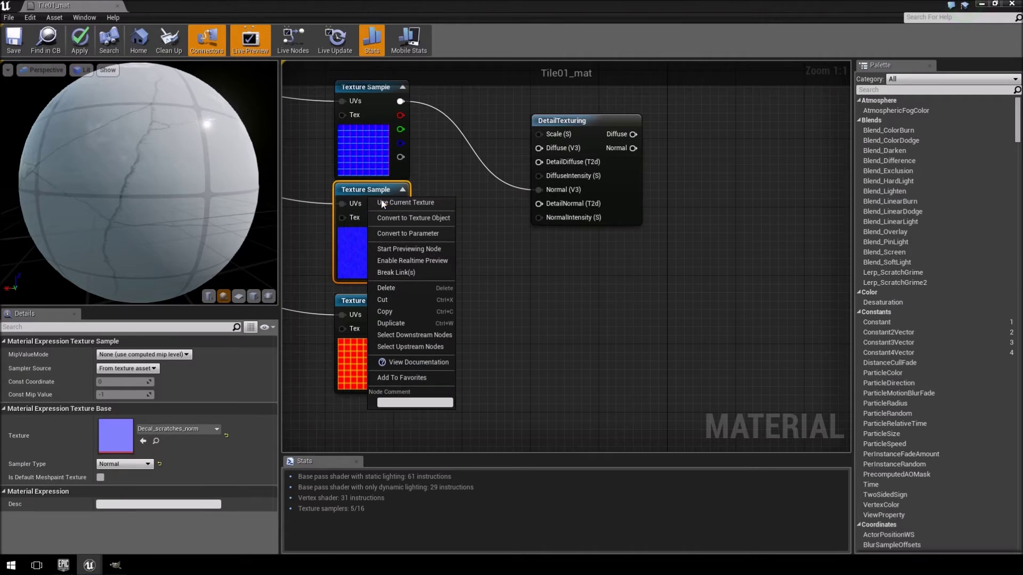
{"action": "left_click", "coordinate": [426, 218]}
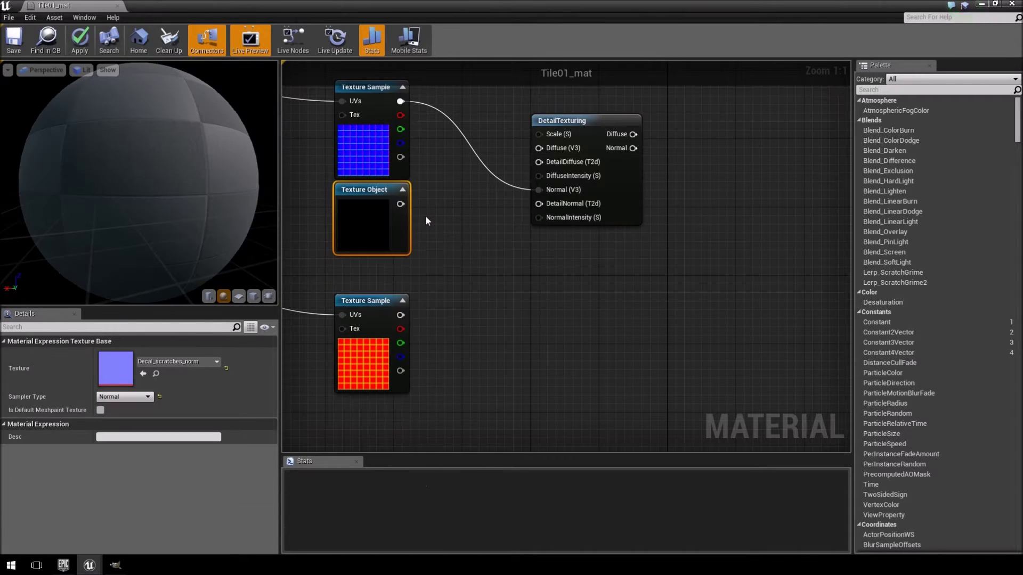
{"action": "left_click_drag", "start_coordinate": [400, 204], "coordinate": [539, 204]}
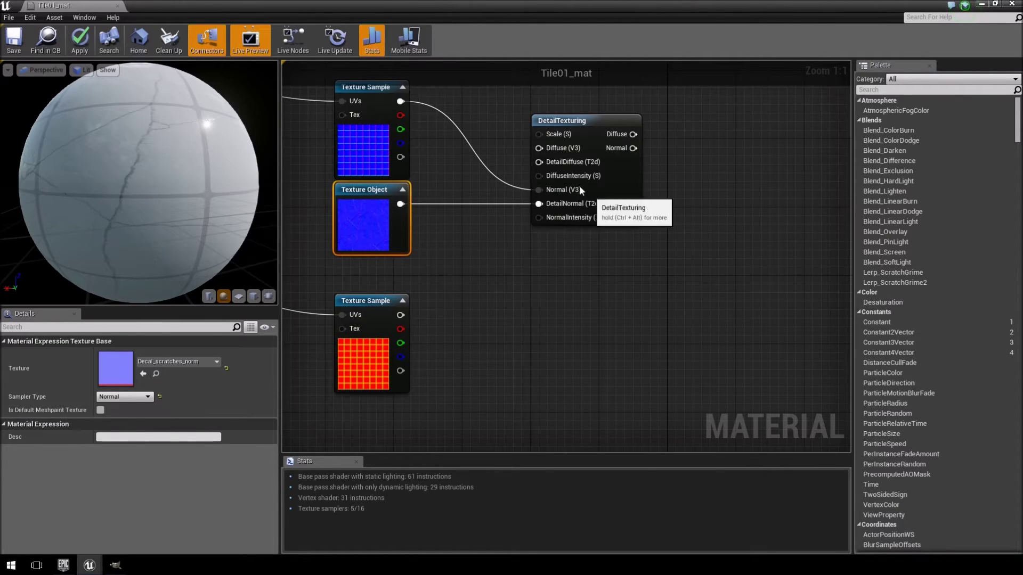
- Move DetailTexturing closer to the normal maps and connect its Normal output to the Tile01_mat Normal input
{"action": "right_click_drag", "start_coordinate": [564, 164], "coordinate": [501, 334]}
{"action": "scroll", "coordinate": [502, 335], "scroll_direction": "down", "scroll_amount": 3}
{"action": "right_click_drag", "start_coordinate": [572, 297], "coordinate": [557, 327]}
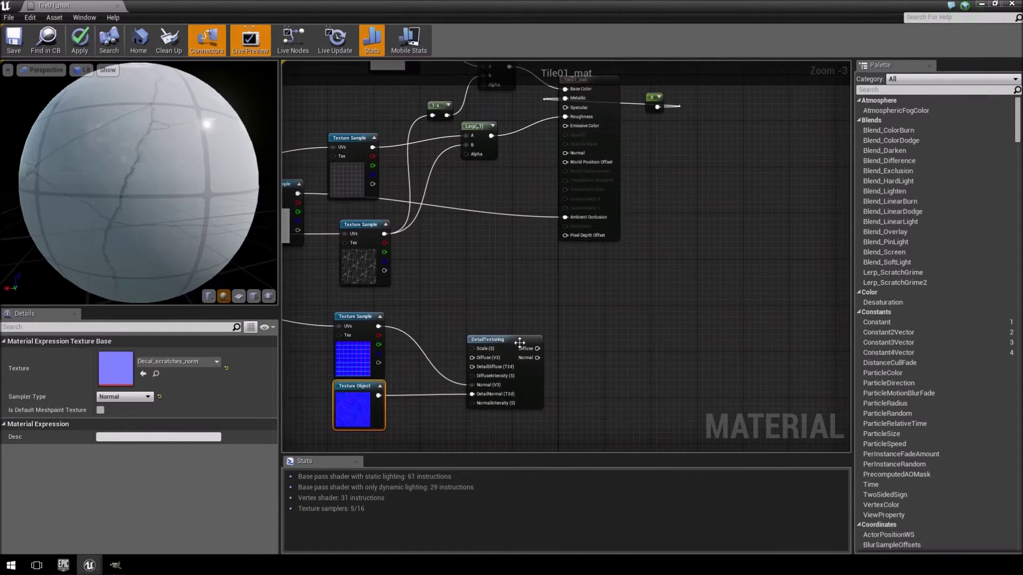
{"action": "left_click_drag", "start_coordinate": [516, 340], "coordinate": [494, 319]}
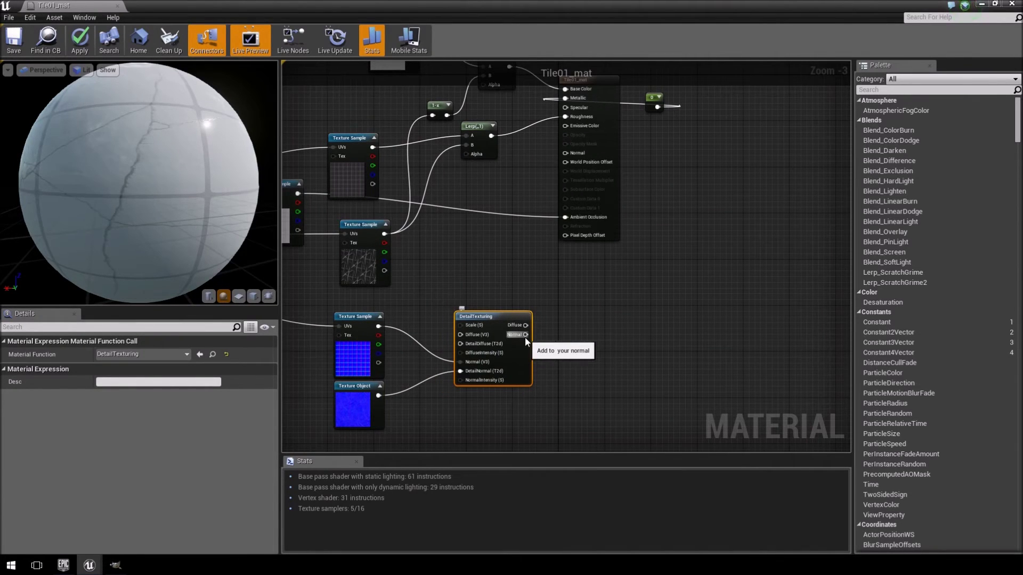
{"action": "left_click_drag", "start_coordinate": [525, 335], "coordinate": [573, 156]}
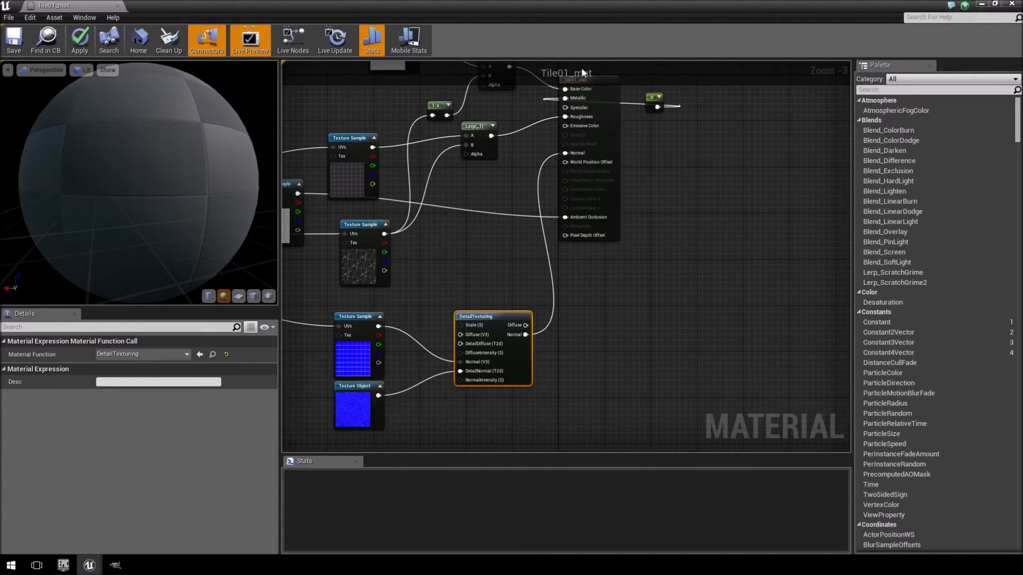
- Examine the combined tile and scratch normal detail on the preview sphere, both close up and from a distance
{"action": "right_click_drag", "start_coordinate": [622, 305], "coordinate": [690, 236]}
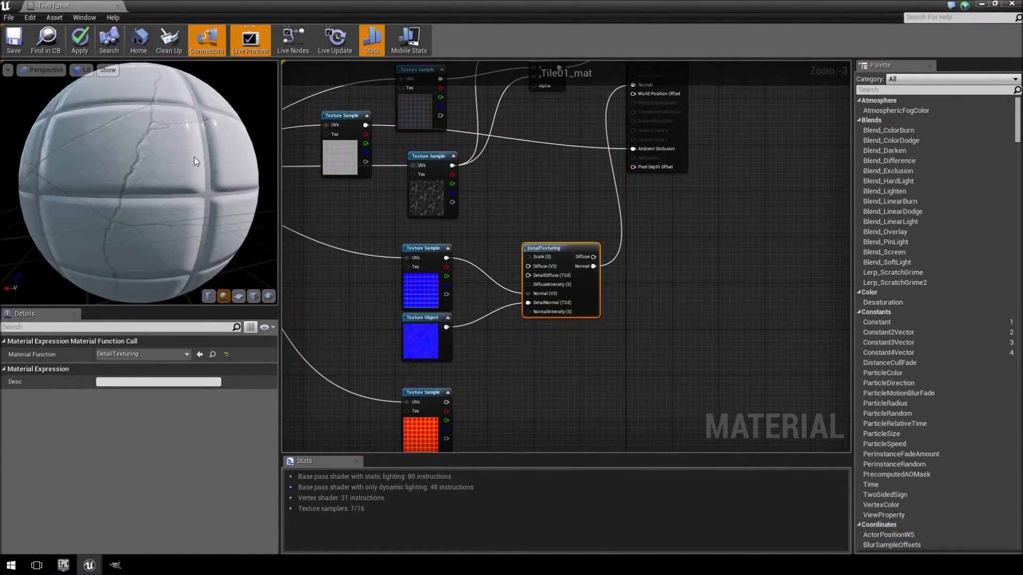
{"action": "scroll", "coordinate": [188, 160], "scroll_direction": "up", "scroll_amount": 5}
{"action": "scroll", "coordinate": [186, 162], "scroll_direction": "down", "scroll_amount": 5}
{"action": "mouse_move", "coordinate": [185, 163]}
{"action": "left_mouse_down"}
{"action": "mouse_move", "coordinate": [193, 176]}
{"action": "mouse_move", "coordinate": [185, 163]}
{"action": "left_mouse_up"}
{"action": "scroll", "coordinate": [186, 168], "scroll_direction": "up", "scroll_amount": 3}
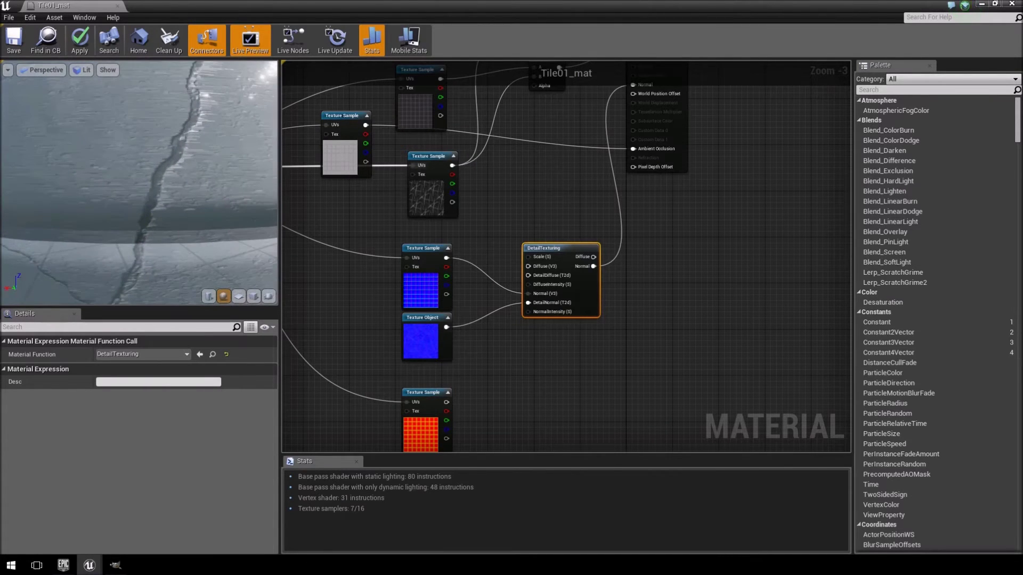
{"action": "left_click", "coordinate": [424, 269]}
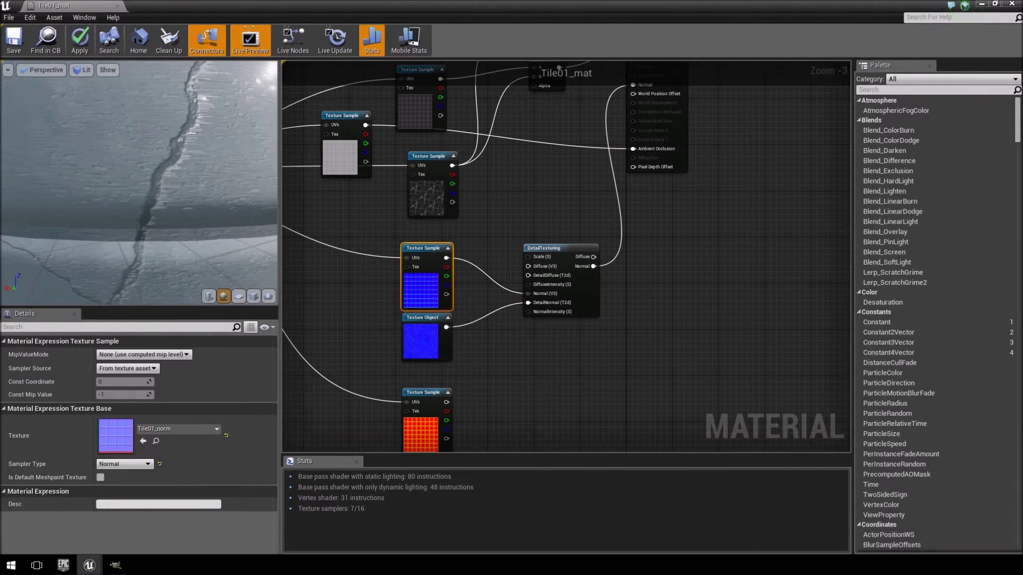
{"action": "scroll", "coordinate": [222, 228], "scroll_direction": "down", "scroll_amount": 4}
{"action": "mouse_move", "coordinate": [222, 228]}
{"action": "left_mouse_down"}
{"action": "mouse_move", "coordinate": [159, 224]}
{"action": "mouse_move", "coordinate": [234, 224]}
{"action": "mouse_move", "coordinate": [222, 228]}
{"action": "left_mouse_up"}
{"action": "mouse_move", "coordinate": [156, 230]}
{"action": "left_mouse_down"}
{"action": "mouse_move", "coordinate": [163, 224]}
{"action": "mouse_move", "coordinate": [139, 213]}
{"action": "mouse_move", "coordinate": [165, 218]}
{"action": "mouse_move", "coordinate": [157, 230]}
{"action": "left_mouse_up"}
{"action": "scroll", "coordinate": [156, 231], "scroll_direction": "down", "scroll_amount": 4}
{"action": "right_click_drag", "start_coordinate": [556, 404], "coordinate": [511, 318]}
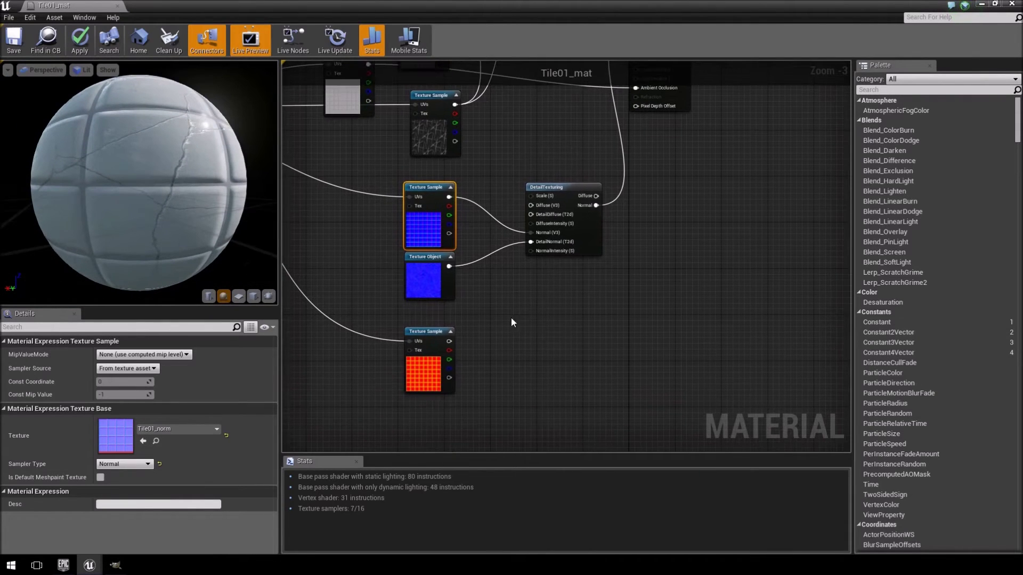
{"action": "right_click_drag", "start_coordinate": [182, 166], "coordinate": [193, 161]}
{"action": "left_click_drag", "start_coordinate": [193, 162], "coordinate": [171, 97]}
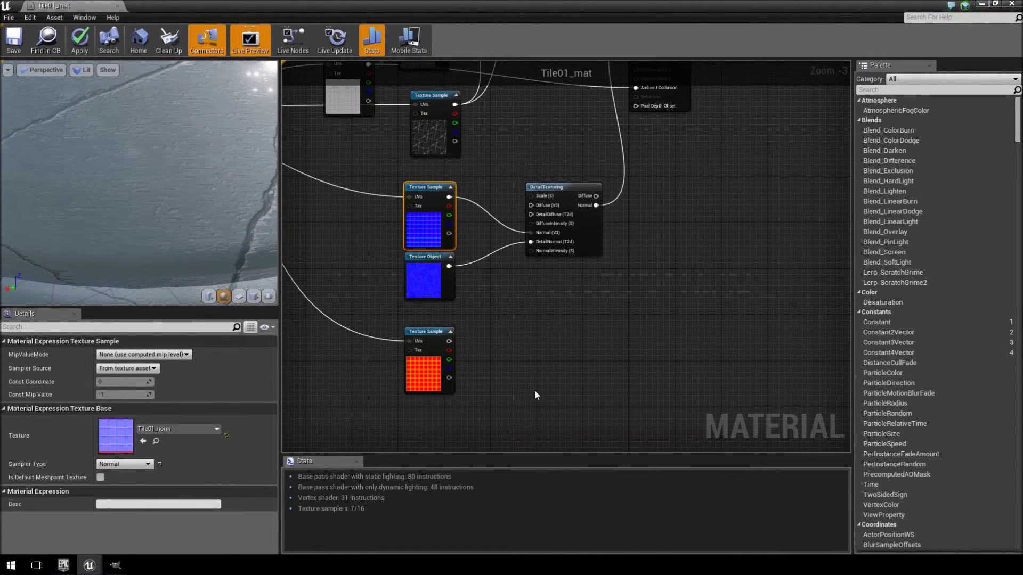
- Connect the Tile01_MASK green channel to DetailTexturing's NormalIntensity (S) input and inspect the scratches on the preview sphere
{"action": "scroll", "coordinate": [524, 364], "scroll_direction": "up", "scroll_amount": 3}
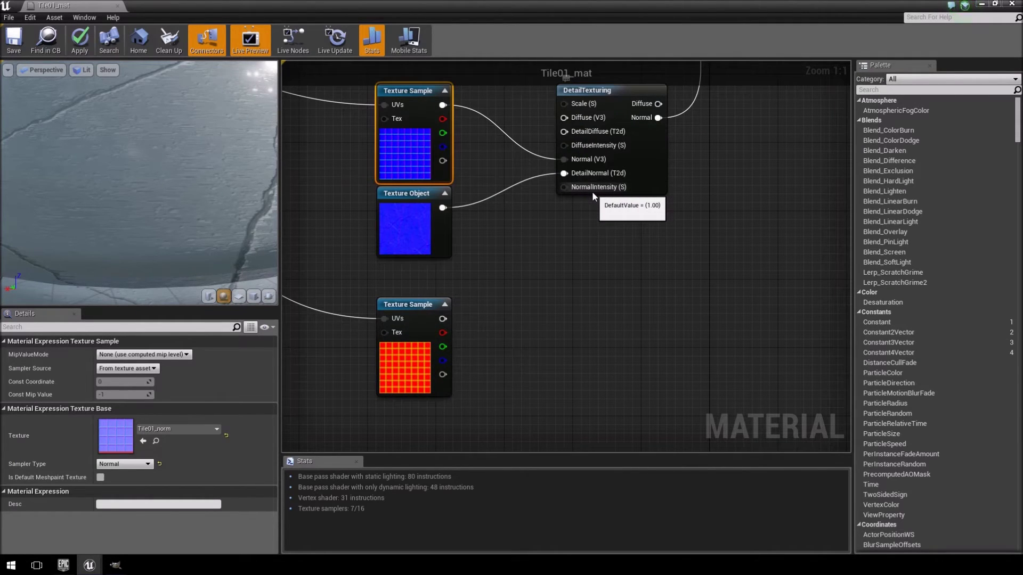
{"action": "left_click", "coordinate": [405, 367]}
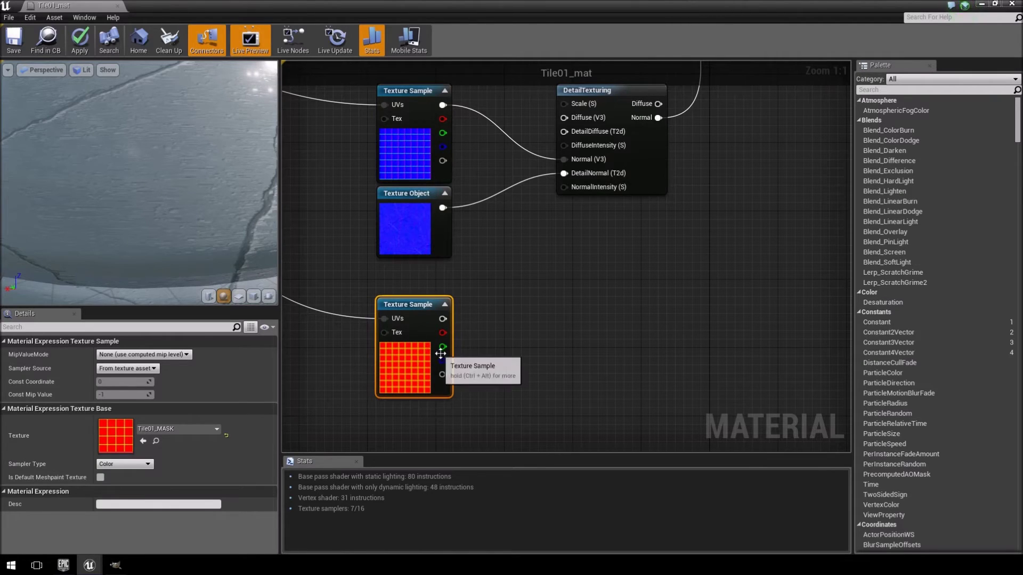
{"action": "left_click_drag", "start_coordinate": [442, 346], "coordinate": [571, 186]}
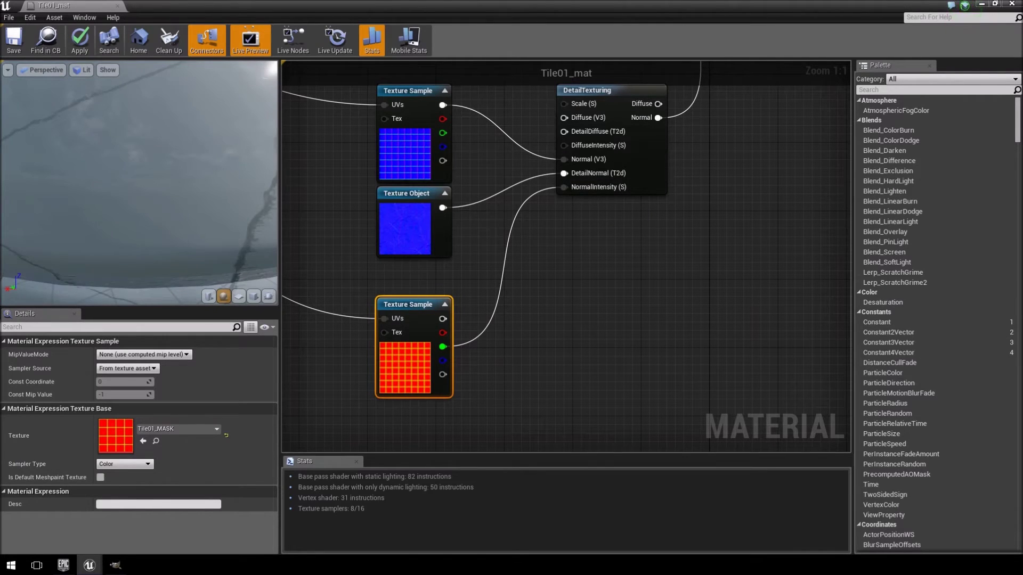
{"action": "left_click_drag", "start_coordinate": [174, 226], "coordinate": [205, 199]}
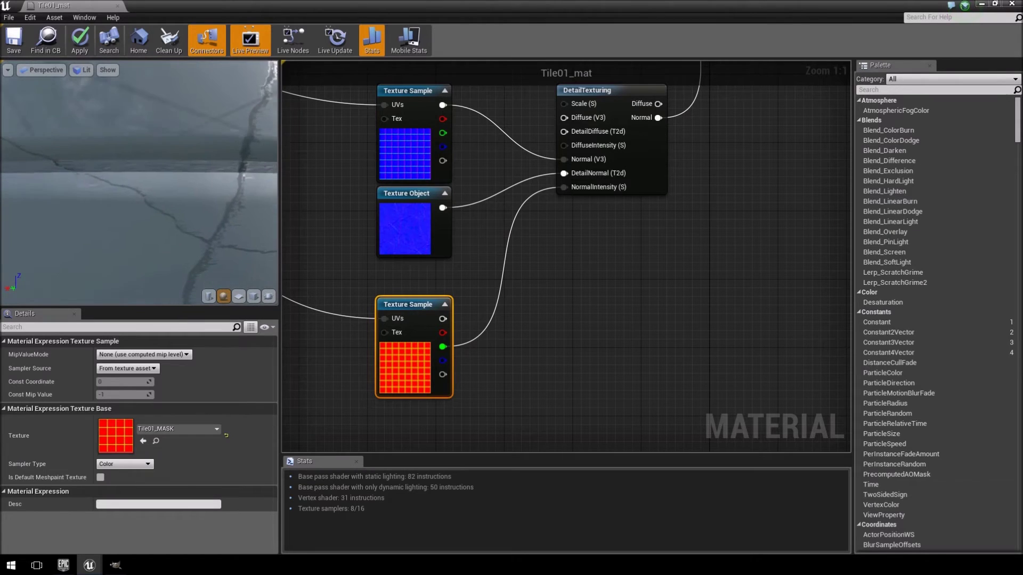
{"action": "left_click_drag", "start_coordinate": [133, 175], "coordinate": [213, 204]}
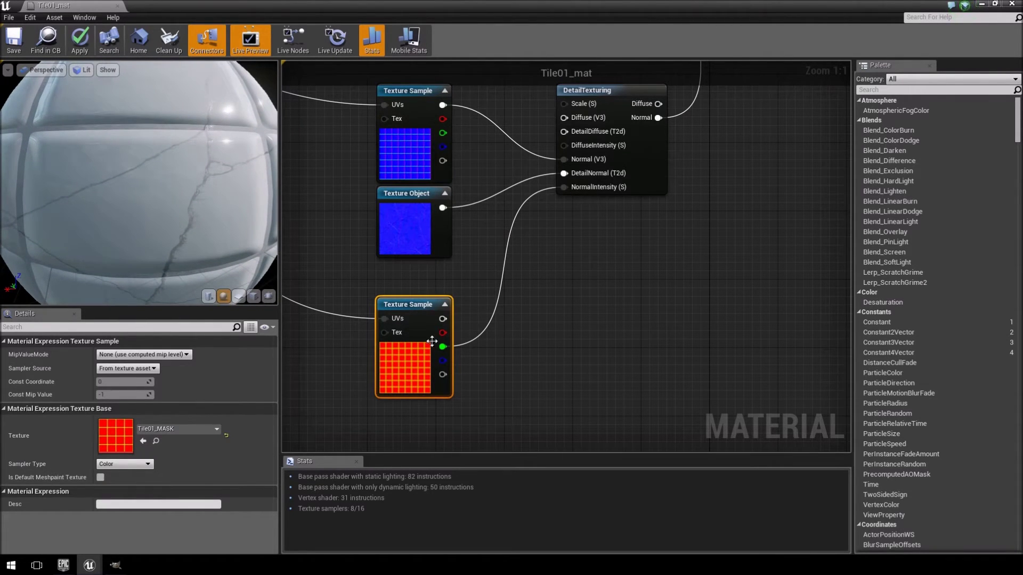
- Connect the Tile01_MASK red channel to DetailTexturing's NormalIntensity (S) input and inspect the tile surface on the preview sphere
{"action": "left_click_drag", "start_coordinate": [579, 201], "coordinate": [575, 187]}
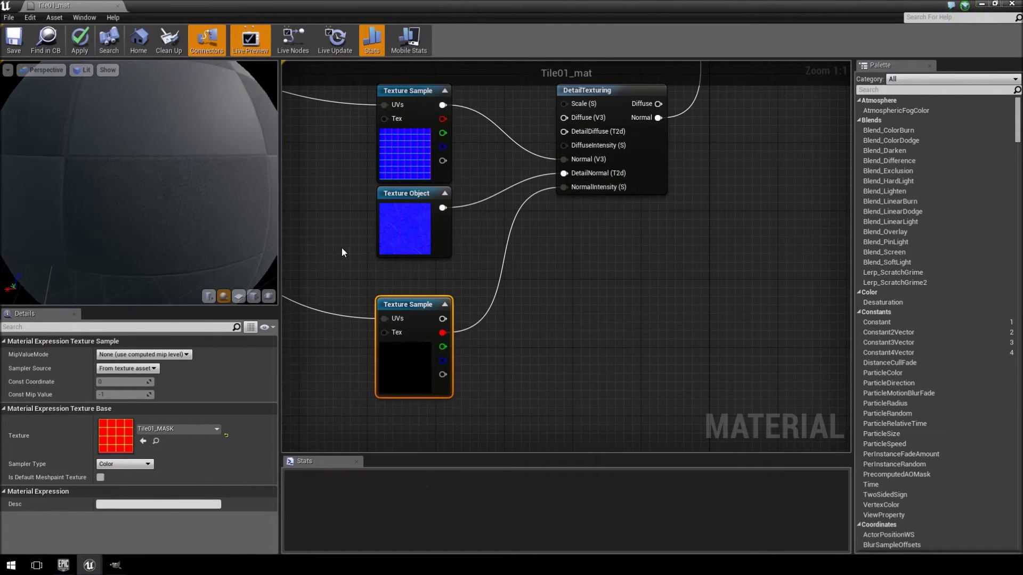
{"action": "left_click_drag", "start_coordinate": [122, 248], "coordinate": [196, 171]}
{"action": "scroll", "coordinate": [128, 245], "scroll_direction": "up", "scroll_amount": 4}
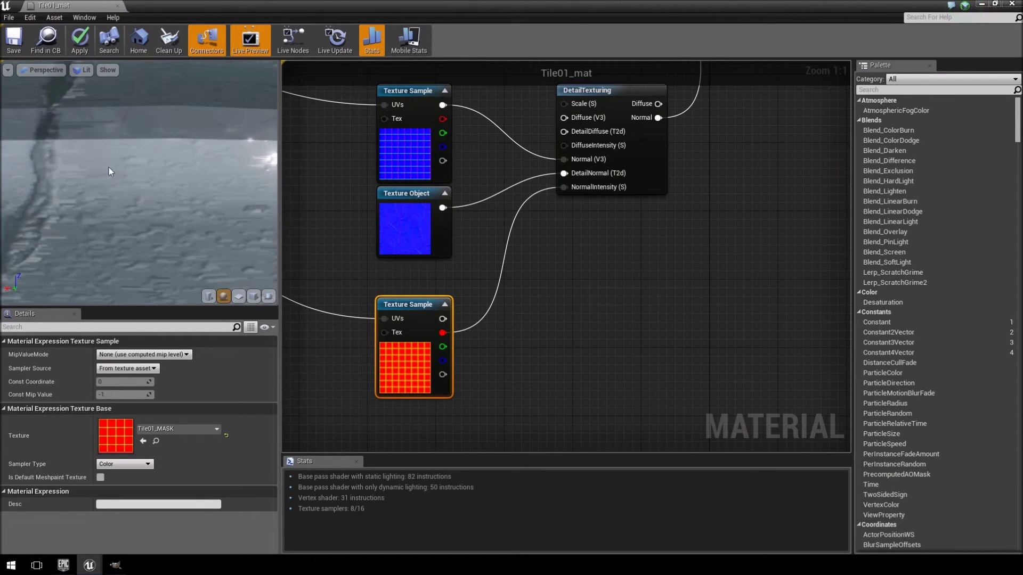
{"action": "scroll", "coordinate": [108, 169], "scroll_direction": "down", "scroll_amount": 6}
{"action": "left_click_drag", "start_coordinate": [109, 173], "coordinate": [108, 238]}
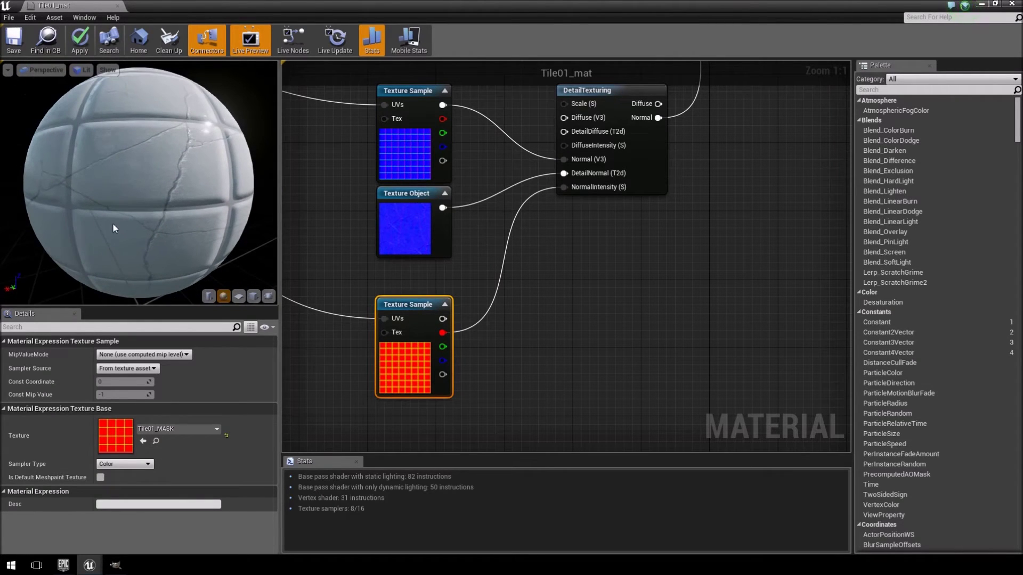
{"action": "mouse_move", "coordinate": [113, 225]}
{"action": "right_mouse_down"}
{"action": "mouse_move", "coordinate": [114, 237]}
{"action": "mouse_move", "coordinate": [113, 200]}
{"action": "mouse_move", "coordinate": [115, 256]}
{"action": "mouse_move", "coordinate": [114, 233]}
{"action": "right_mouse_up"}
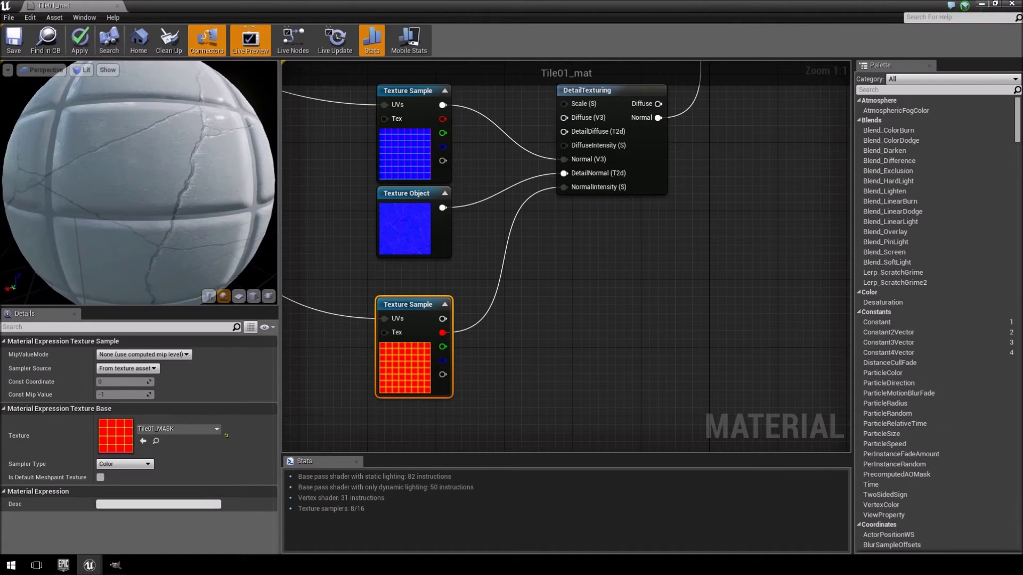
{"action": "left_click_drag", "start_coordinate": [113, 233], "coordinate": [137, 212]}
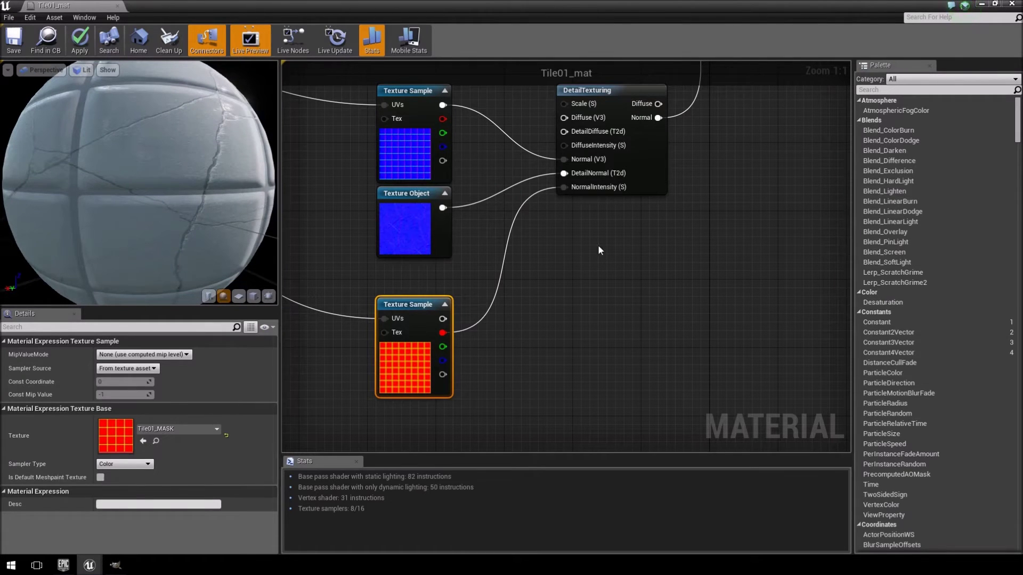
- Move the Base Color texture sample and its Lerp node closer to the roughness nodes to tidy the graph
{"action": "scroll", "coordinate": [600, 251], "scroll_direction": "down", "scroll_amount": 4}
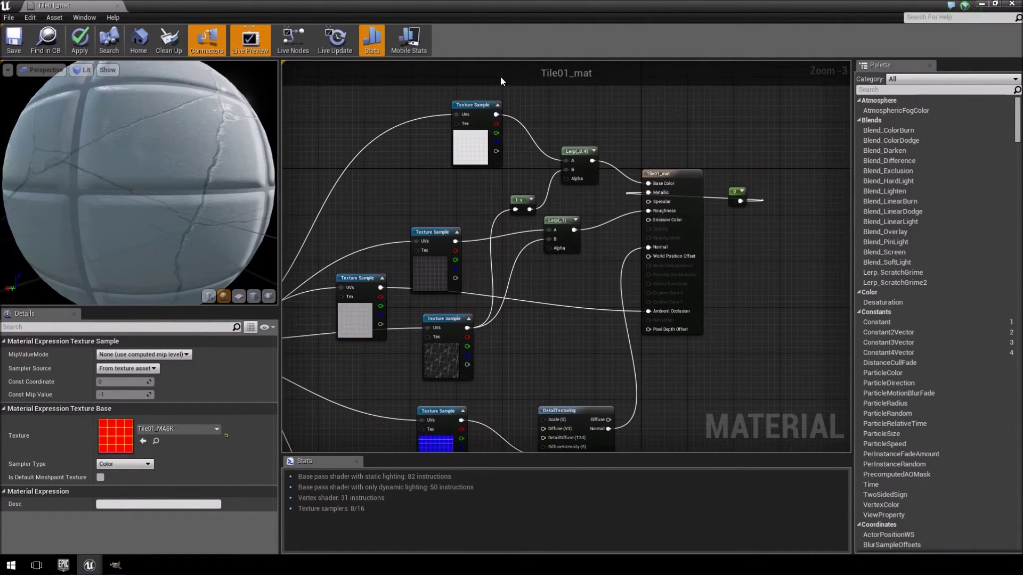
{"action": "left_click_drag", "start_coordinate": [475, 106], "coordinate": [444, 140]}
{"action": "left_click_drag", "start_coordinate": [590, 147], "coordinate": [561, 149]}
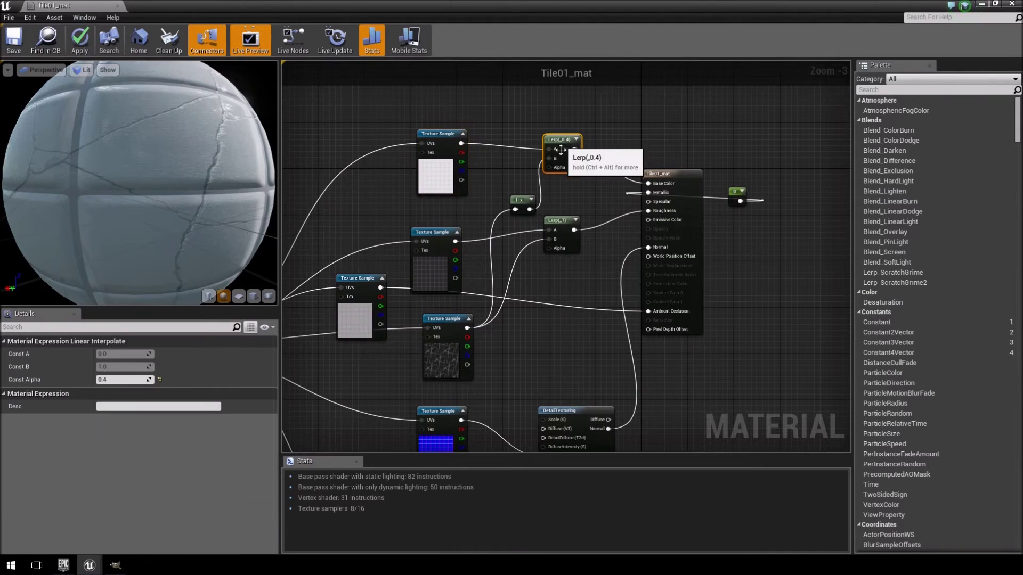
- Move the 1-x node and the Base Color and Roughness Lerp nodes closer to their texture samples
{"action": "left_click_drag", "start_coordinate": [512, 206], "coordinate": [497, 219]}
{"action": "left_click_drag", "start_coordinate": [561, 222], "coordinate": [537, 245]}
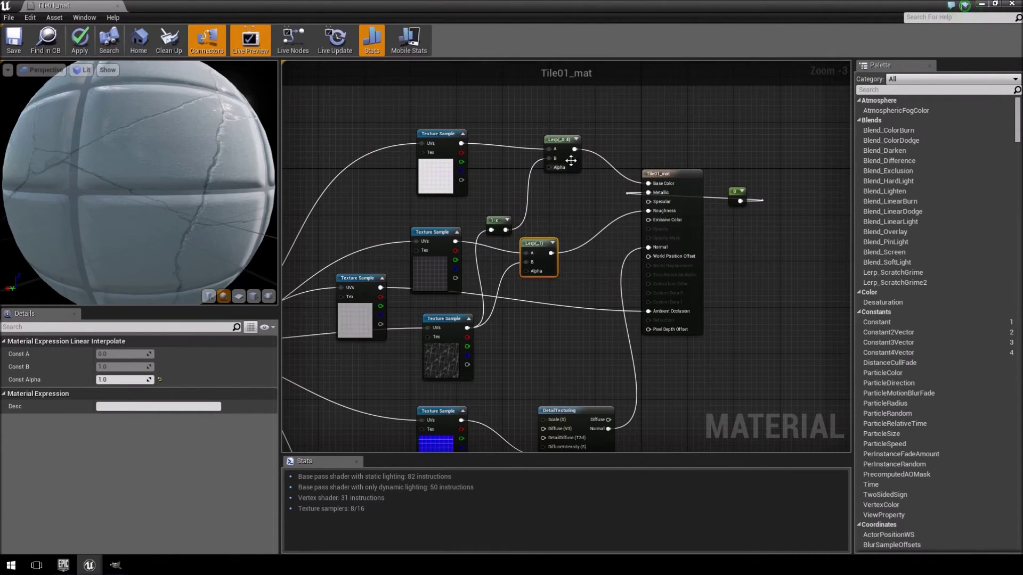
{"action": "left_click_drag", "start_coordinate": [561, 152], "coordinate": [527, 187]}
{"action": "right_click_drag", "start_coordinate": [582, 246], "coordinate": [580, 153]}
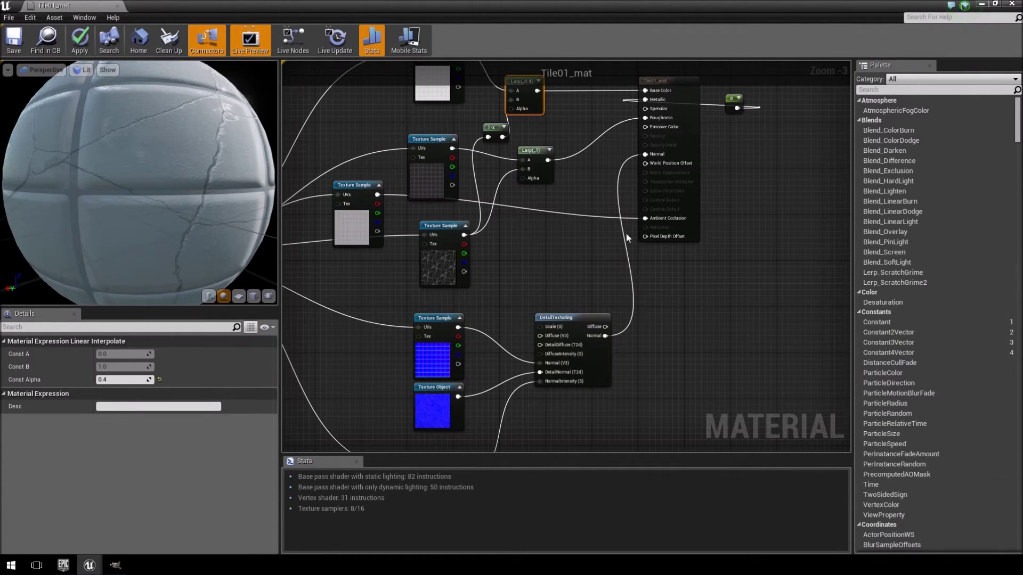
- Reposition the 1-x node next to the Roughness Lerp, above the Decal_scratches texture sample
{"action": "left_click", "coordinate": [496, 126]}
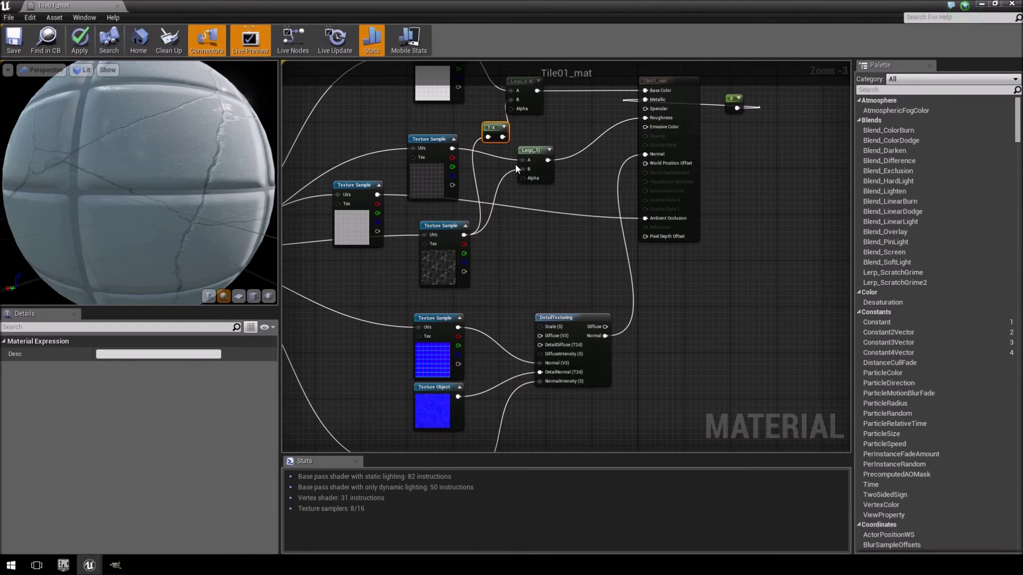
{"action": "scroll", "coordinate": [515, 164], "scroll_direction": "up", "scroll_amount": 2}
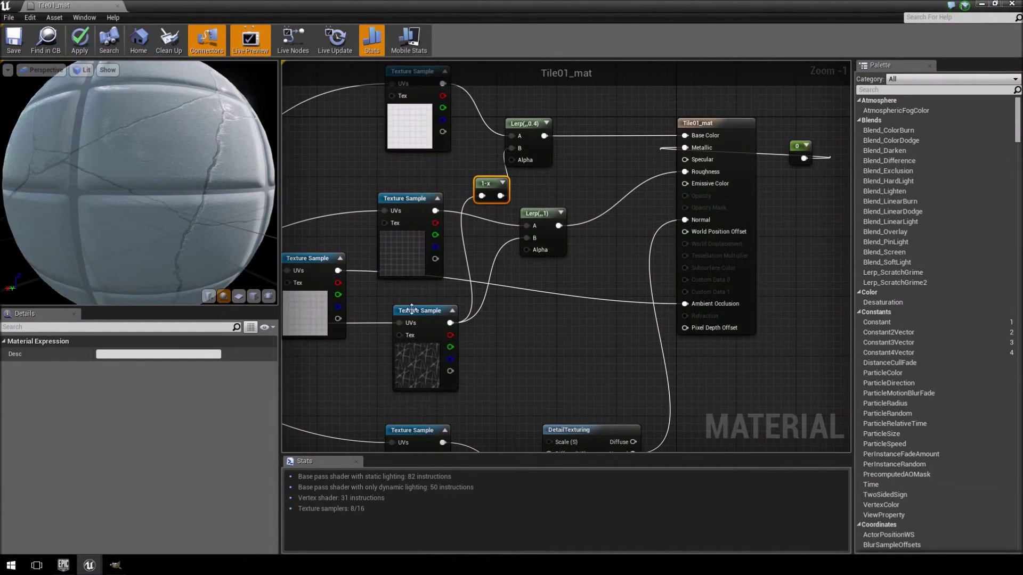
{"action": "left_click", "coordinate": [412, 310]}
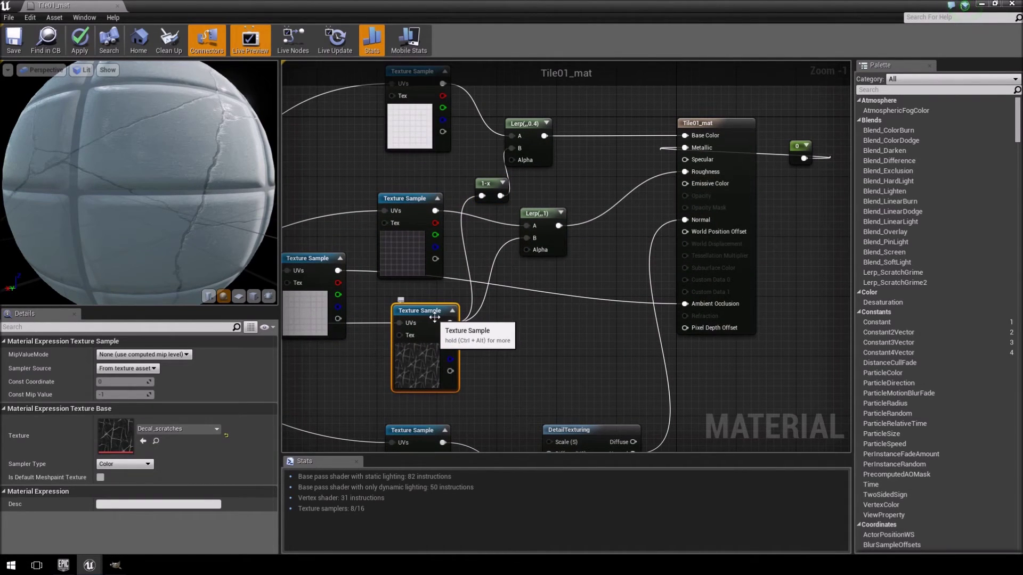
{"action": "right_click_drag", "start_coordinate": [487, 334], "coordinate": [503, 277]}
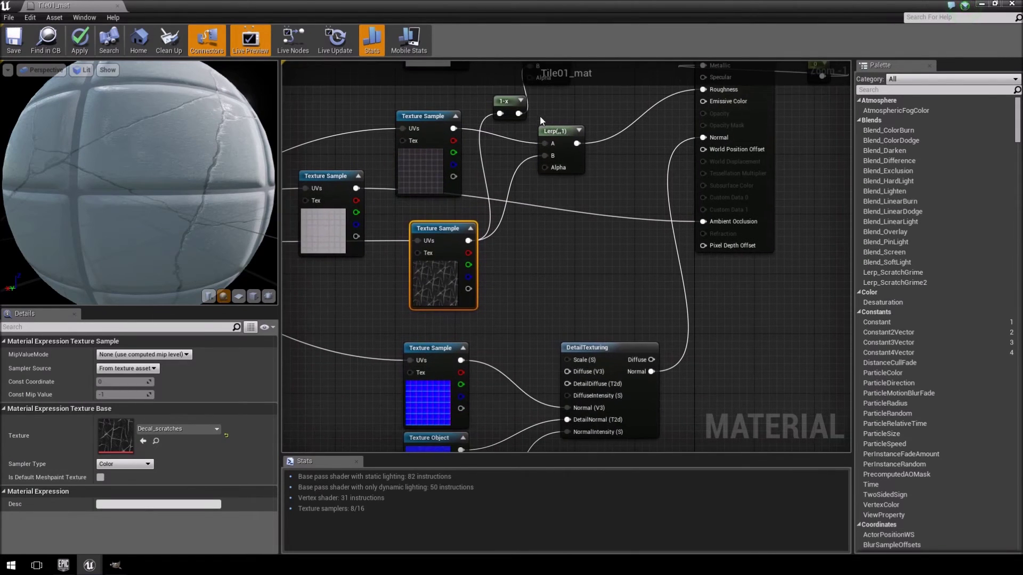
{"action": "left_click_drag", "start_coordinate": [504, 102], "coordinate": [513, 138]}
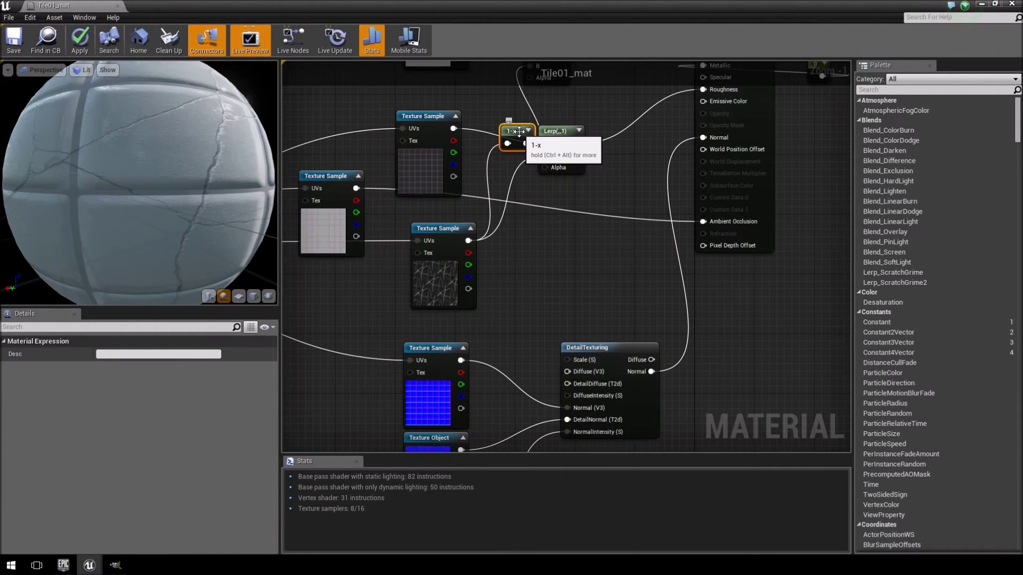
{"action": "left_click", "coordinate": [435, 284]}
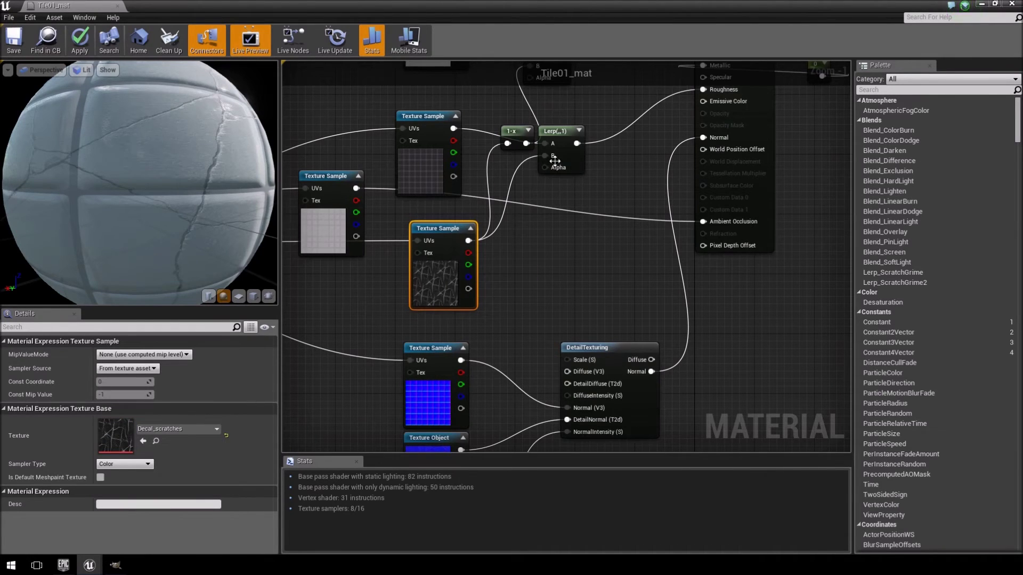
- Line up the Base Color and Roughness Lerp nodes one above the other, just before the material output node
{"action": "right_click_drag", "start_coordinate": [555, 161], "coordinate": [503, 216]}
{"action": "left_click_drag", "start_coordinate": [508, 191], "coordinate": [548, 266]}
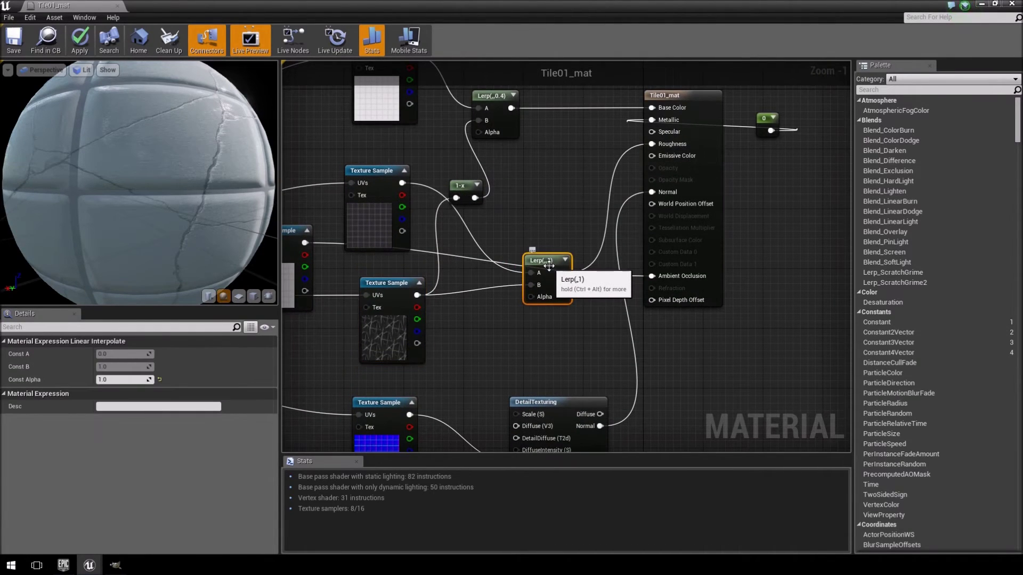
{"action": "right_click_drag", "start_coordinate": [580, 148], "coordinate": [578, 178]}
{"action": "left_click_drag", "start_coordinate": [549, 165], "coordinate": [592, 140]}
{"action": "left_click_drag", "start_coordinate": [590, 320], "coordinate": [591, 208]}
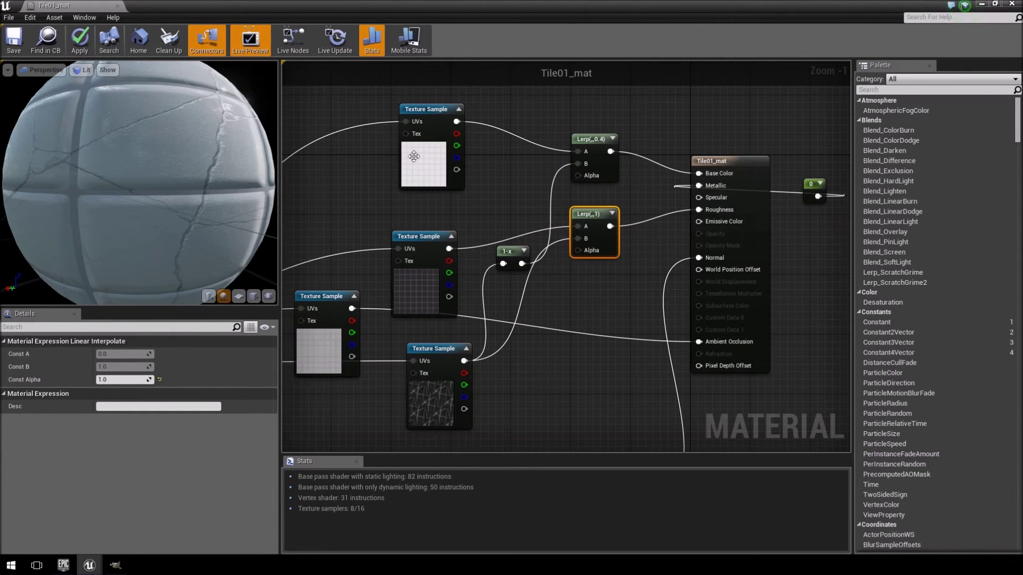
- Inspect the scratches and the tile seam close up on the preview sphere
{"action": "left_click_drag", "start_coordinate": [212, 162], "coordinate": [197, 165]}
{"action": "right_click_drag", "start_coordinate": [212, 162], "coordinate": [219, 184]}
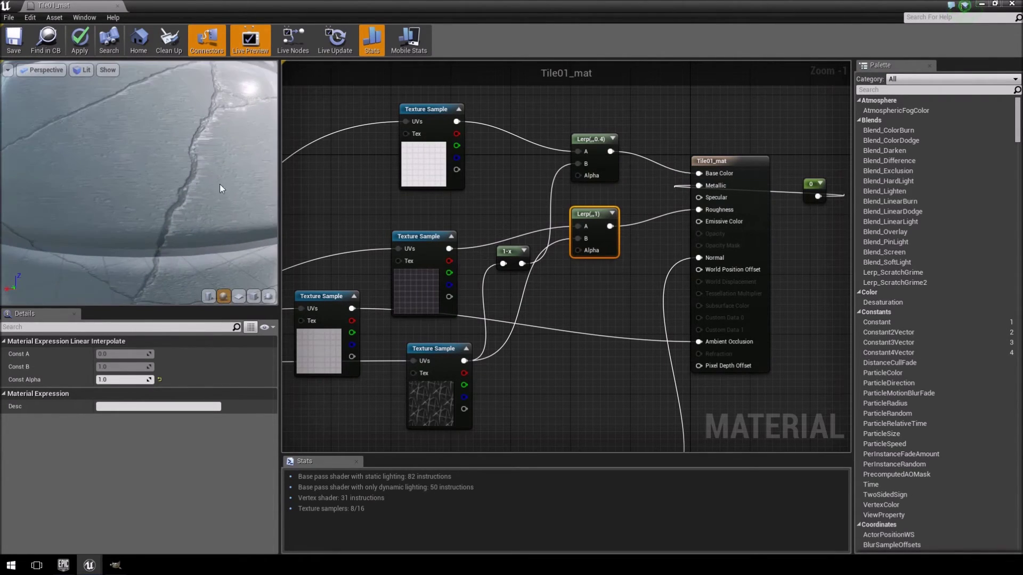
{"action": "left_click_drag", "start_coordinate": [240, 241], "coordinate": [250, 218]}
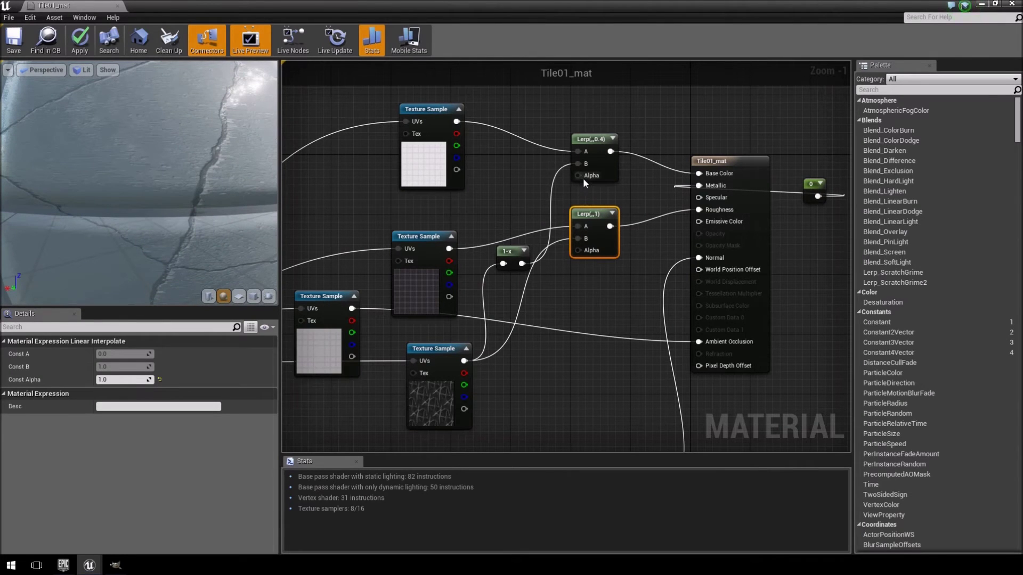
- Move the Tile01_MASK sample beside the Decal_scratches sample and connect its red channel to the Alpha of both Lerp nodes
{"action": "scroll", "coordinate": [583, 177], "scroll_direction": "down", "scroll_amount": 3}
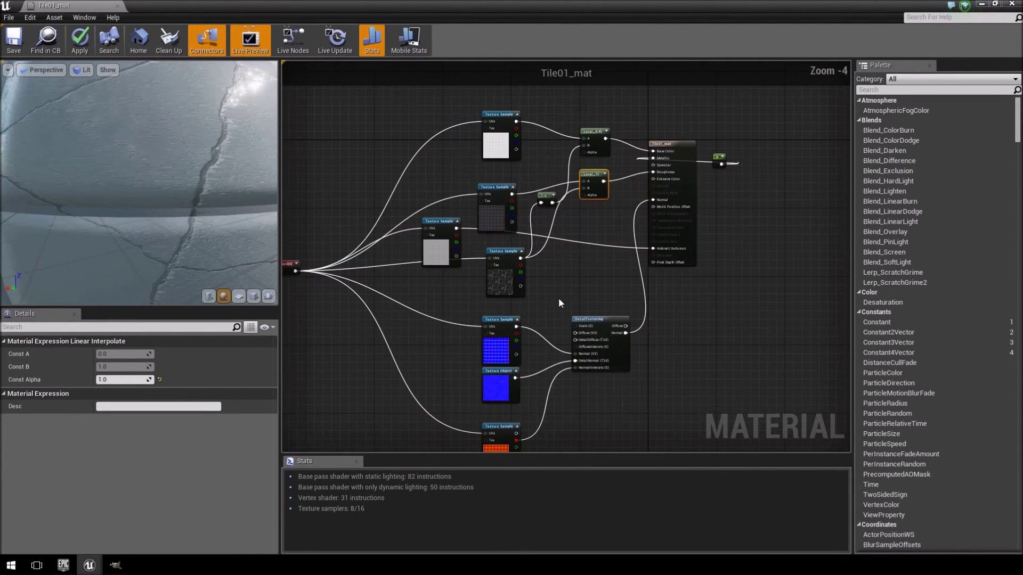
{"action": "left_click_drag", "start_coordinate": [511, 426], "coordinate": [554, 239]}
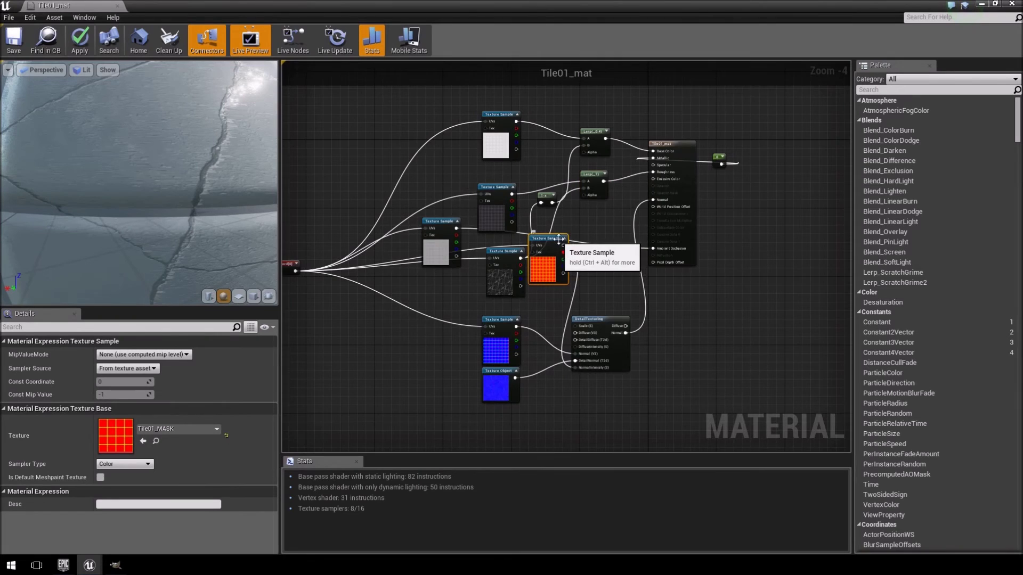
{"action": "scroll", "coordinate": [489, 329], "scroll_direction": "up", "scroll_amount": 2}
{"action": "scroll", "coordinate": [490, 329], "scroll_direction": "up", "scroll_amount": 2}
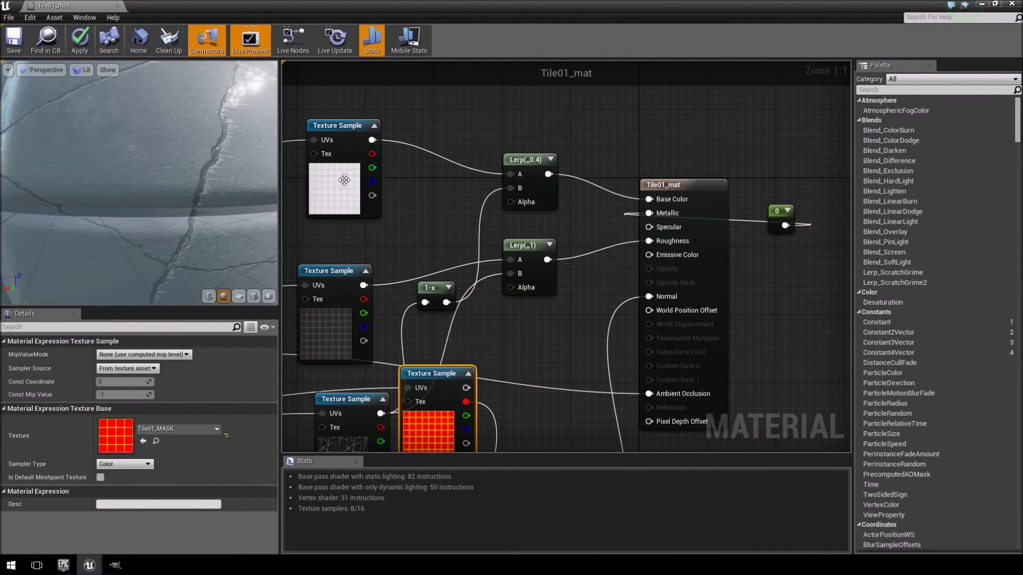
{"action": "left_click_drag", "start_coordinate": [465, 402], "coordinate": [517, 202]}
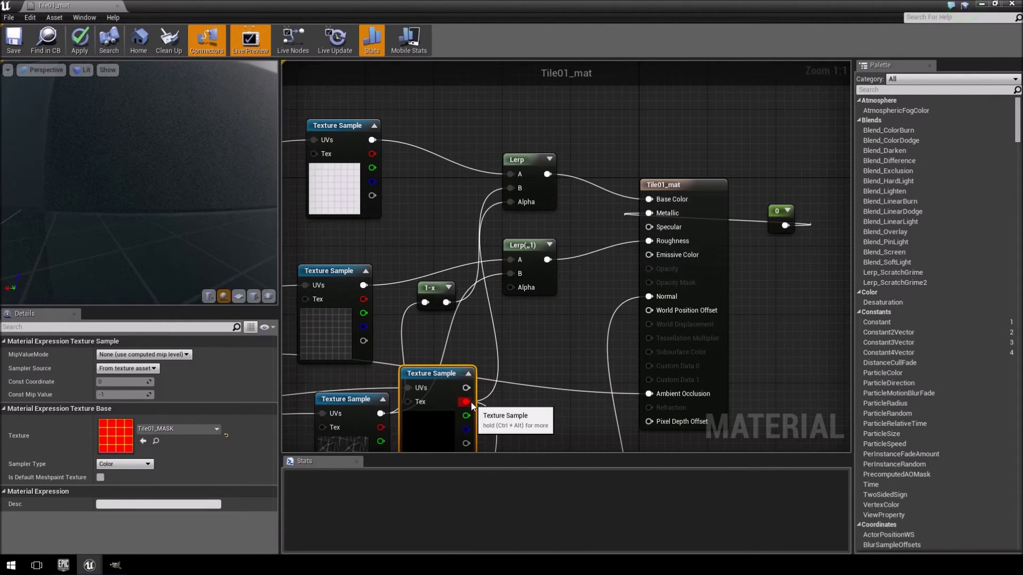
{"action": "left_click_drag", "start_coordinate": [465, 402], "coordinate": [514, 289]}
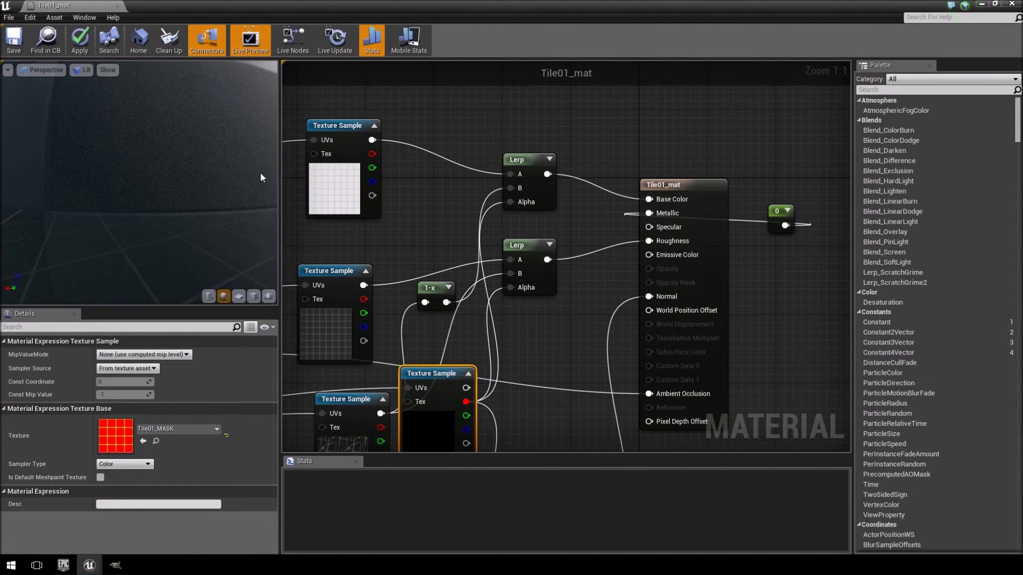
- Examine the masked scratches on the preview sphere from several angles, both close up and from a distance
{"action": "left_click_drag", "start_coordinate": [181, 166], "coordinate": [202, 200]}
{"action": "right_click_drag", "start_coordinate": [188, 162], "coordinate": [188, 192]}
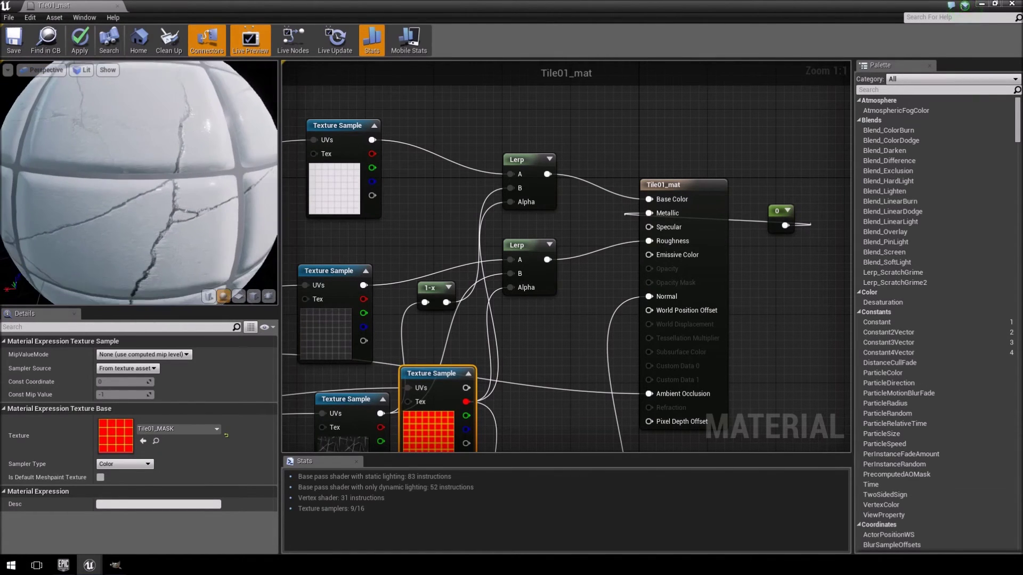
{"action": "left_click_drag", "start_coordinate": [189, 162], "coordinate": [184, 195]}
{"action": "right_click_drag", "start_coordinate": [184, 194], "coordinate": [184, 138]}
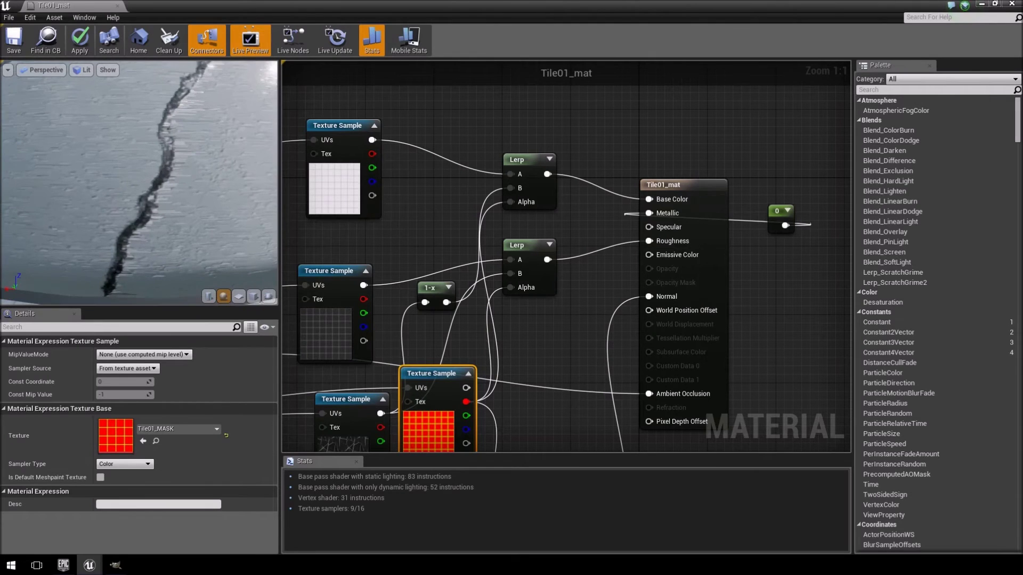
{"action": "left_click_drag", "start_coordinate": [184, 170], "coordinate": [95, 170]}
{"action": "scroll", "coordinate": [144, 133], "scroll_direction": "down", "scroll_amount": 8}
{"action": "left_click_drag", "start_coordinate": [143, 133], "coordinate": [122, 151]}
{"action": "scroll", "coordinate": [144, 133], "scroll_direction": "up", "scroll_amount": 8}
{"action": "right_click_drag", "start_coordinate": [122, 151], "coordinate": [122, 114]}
{"action": "right_click_drag", "start_coordinate": [75, 167], "coordinate": [75, 128]}
{"action": "left_click_drag", "start_coordinate": [74, 168], "coordinate": [88, 173]}
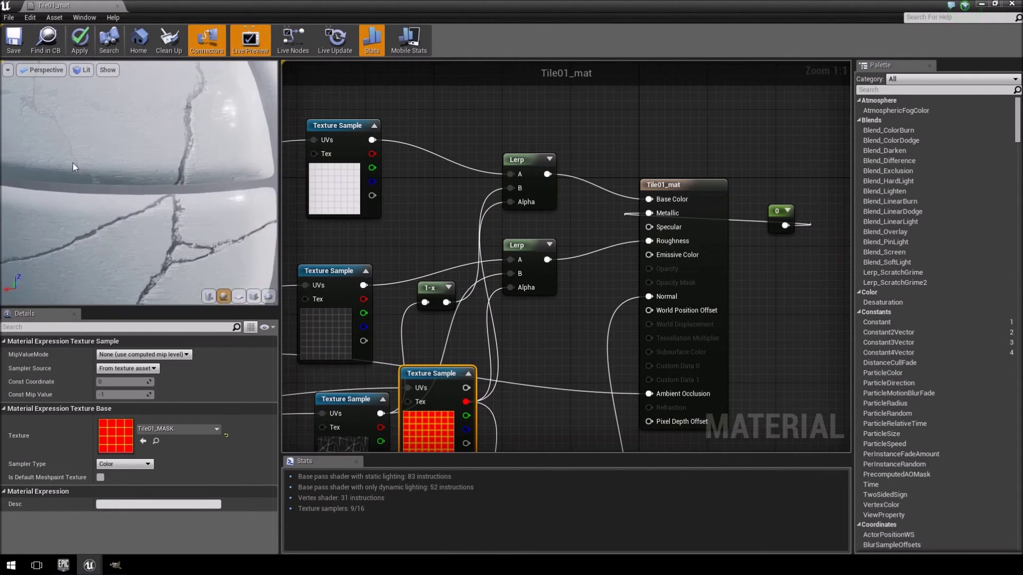
{"action": "scroll", "coordinate": [73, 167], "scroll_direction": "down", "scroll_amount": 10}
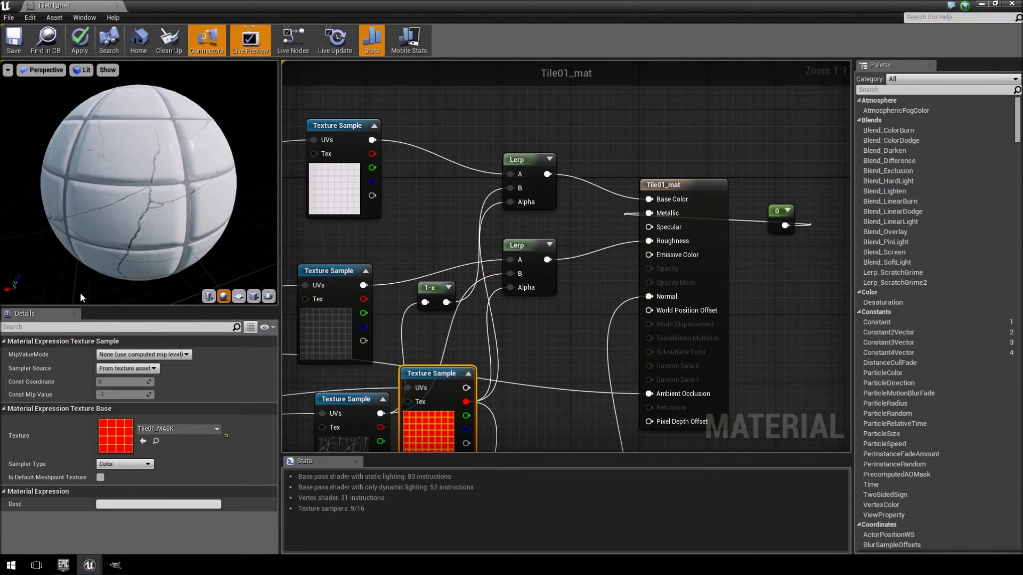
{"action": "left_click_drag", "start_coordinate": [152, 198], "coordinate": [104, 186]}
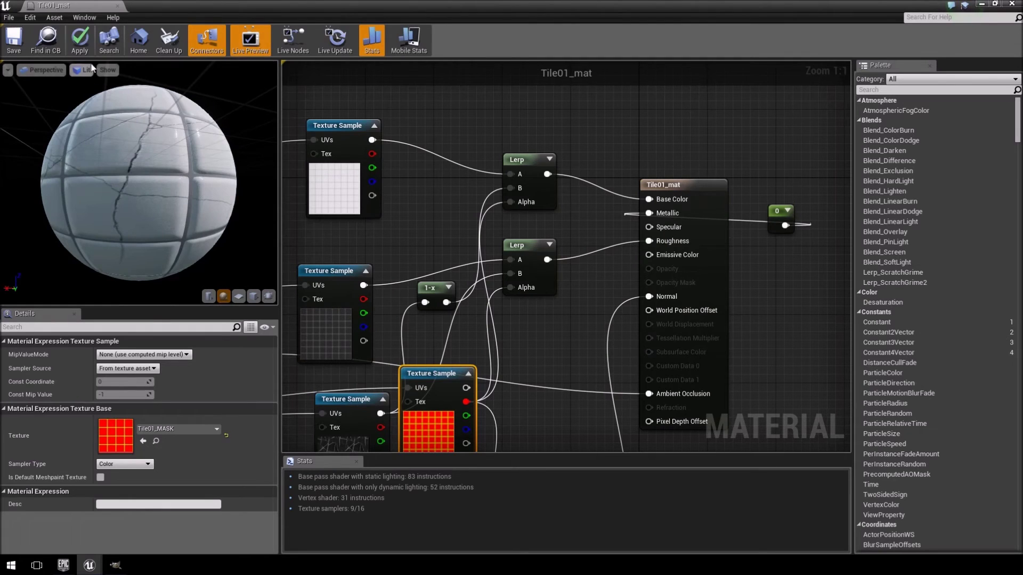
- Close the material editor and play the level to inspect the scratched tile wall at close range
{"action": "left_click", "coordinate": [1010, 5]}
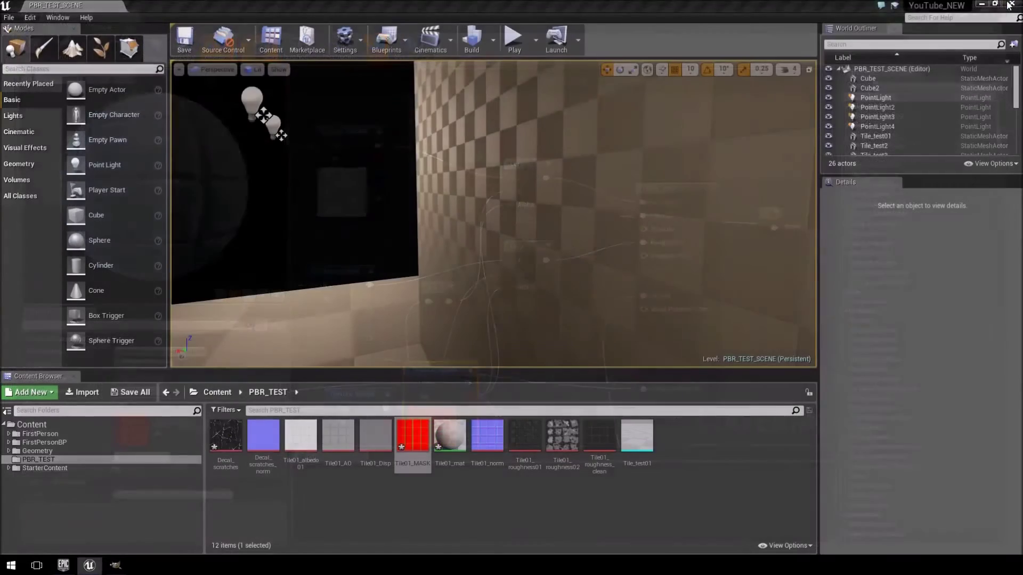
{"action": "left_click", "coordinate": [514, 39]}
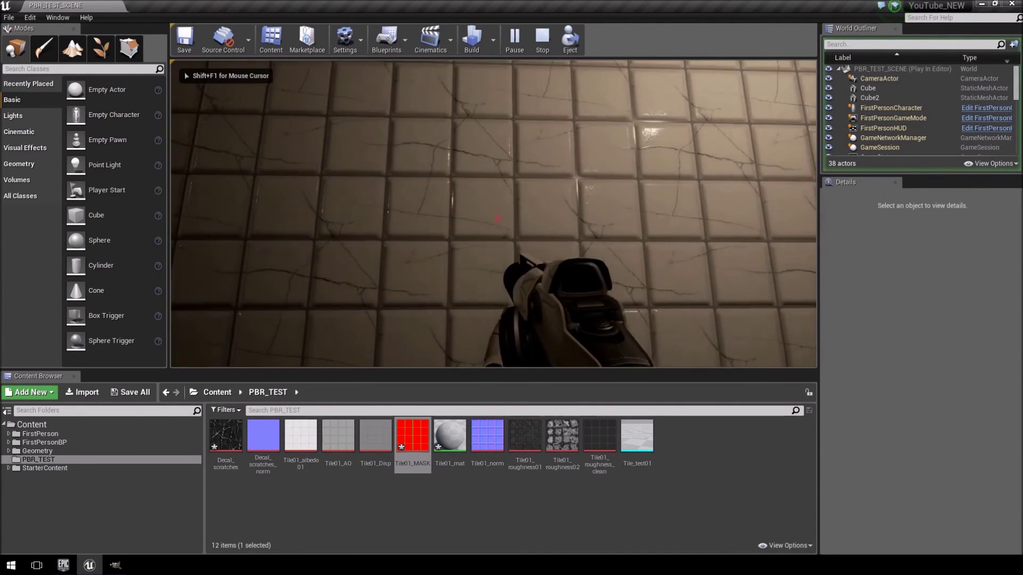
{"action": "key", "text": "w"}
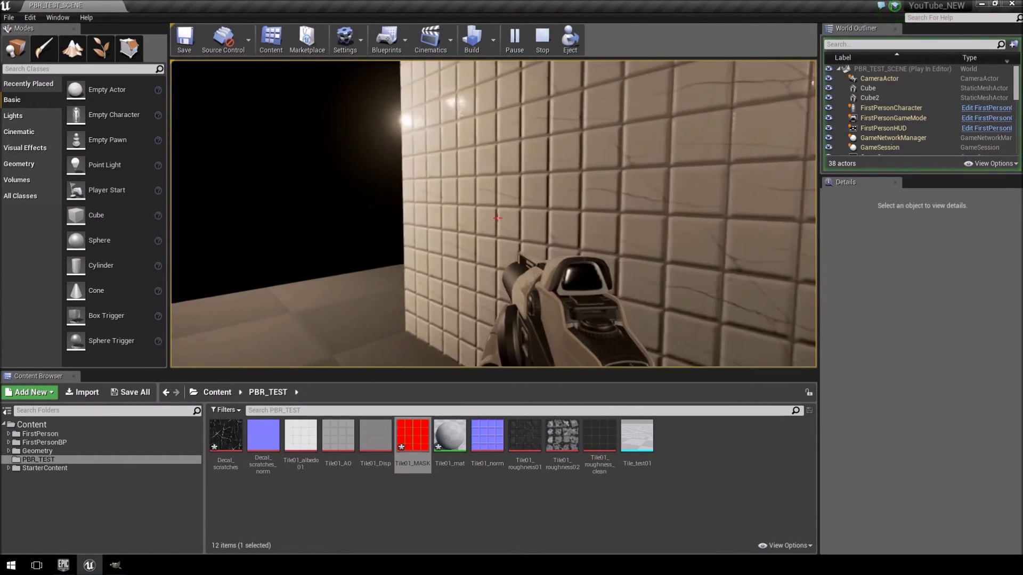
{"action": "key", "text": "w"}
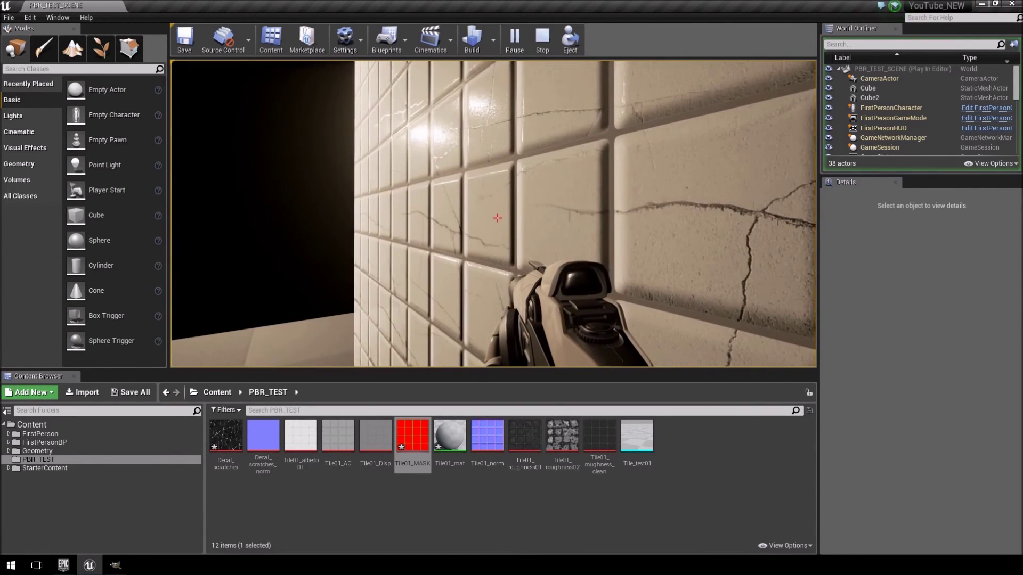
{"action": "key", "text": "Escape"}
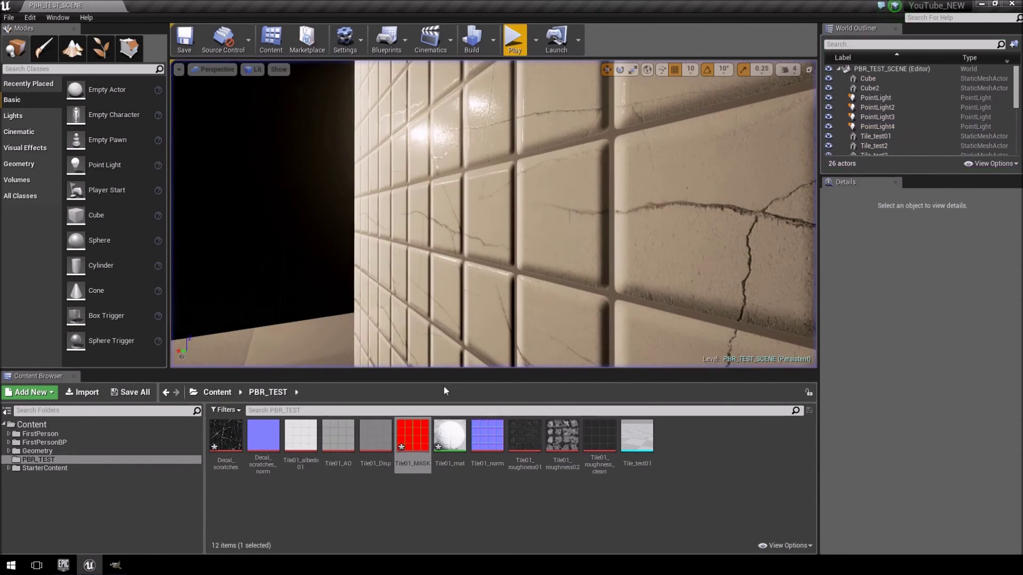
- Open the Tile01_MASK texture to examine its red tile and green grout areas, and close it
{"action": "double_click", "coordinate": [413, 436]}
{"action": "scroll", "coordinate": [325, 159], "scroll_direction": "down", "scroll_amount": 6}
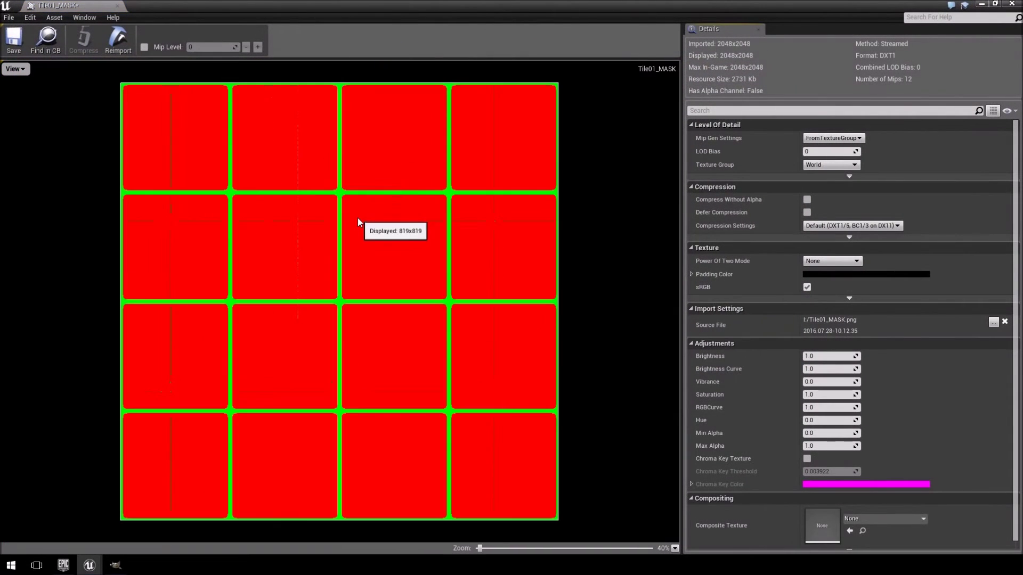
{"action": "left_click", "coordinate": [117, 6]}
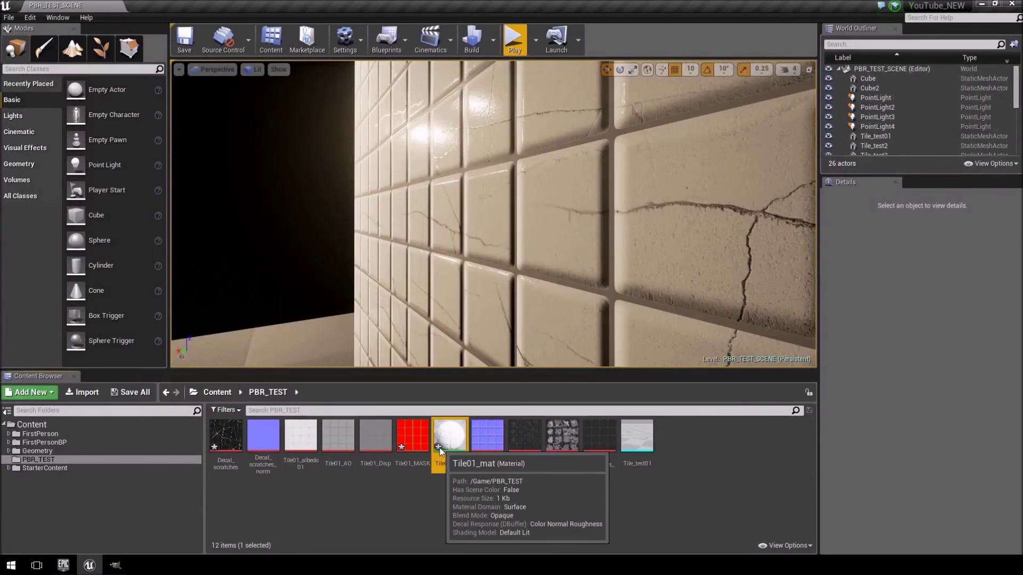
- Reopen Tile01_mat and move the DetailTexturing node up beside the Tile01_MASK texture sample
{"action": "double_click", "coordinate": [451, 434]}
{"action": "right_click_drag", "start_coordinate": [500, 228], "coordinate": [451, 200]}
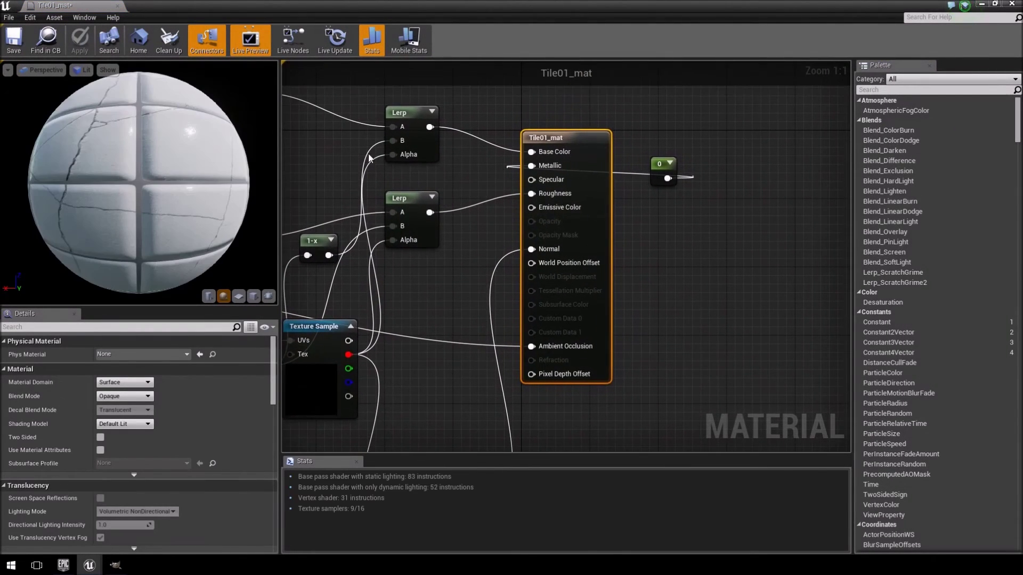
{"action": "right_click_drag", "start_coordinate": [370, 157], "coordinate": [611, 102]}
{"action": "left_click_drag", "start_coordinate": [556, 184], "coordinate": [561, 184]}
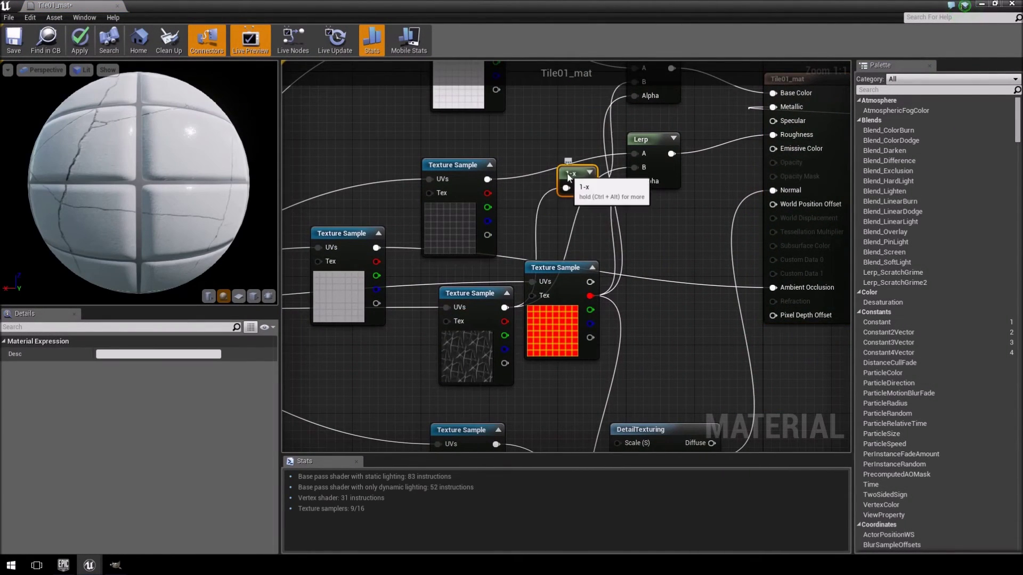
{"action": "right_click_drag", "start_coordinate": [593, 180], "coordinate": [466, 69]}
{"action": "left_click_drag", "start_coordinate": [549, 322], "coordinate": [573, 166]}
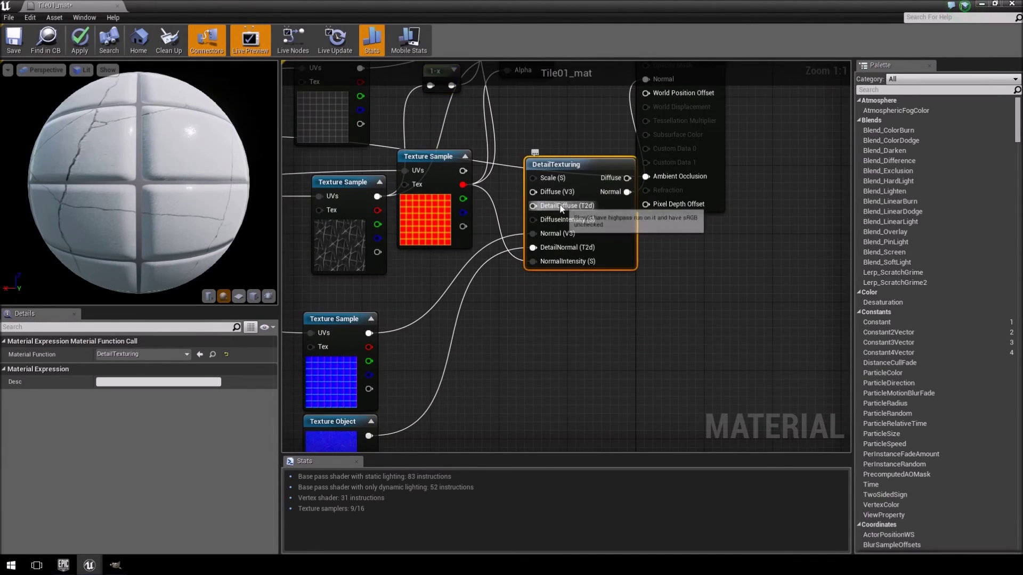
{"action": "right_click_drag", "start_coordinate": [560, 208], "coordinate": [567, 375]}
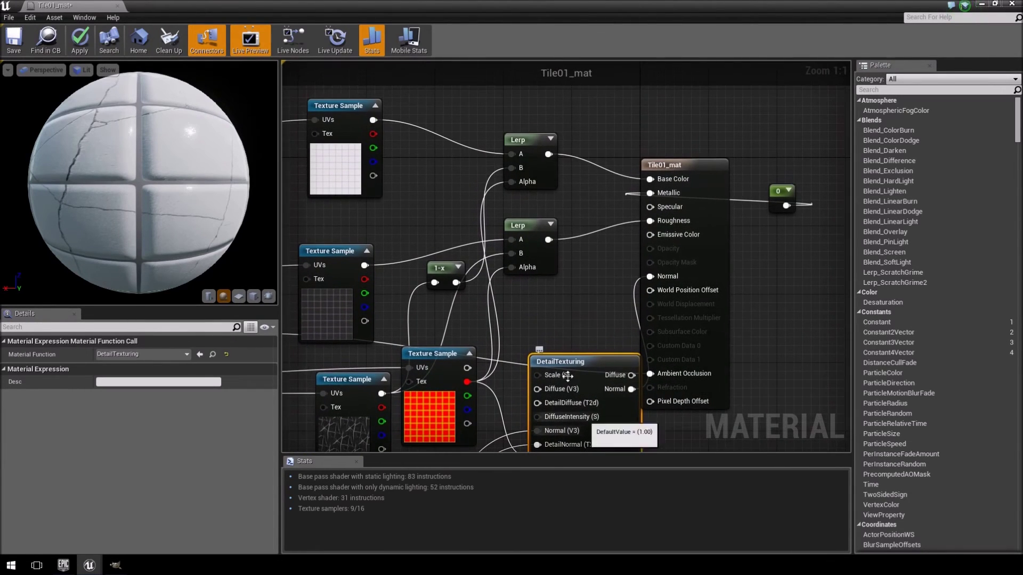
- Delete the Base Color Lerp, the Roughness Lerp and the 1-x node from the graph
{"action": "left_click", "coordinate": [528, 139]}
{"action": "left_click", "coordinate": [528, 226], "text": "ctrl"}
{"action": "key", "text": "Delete"}
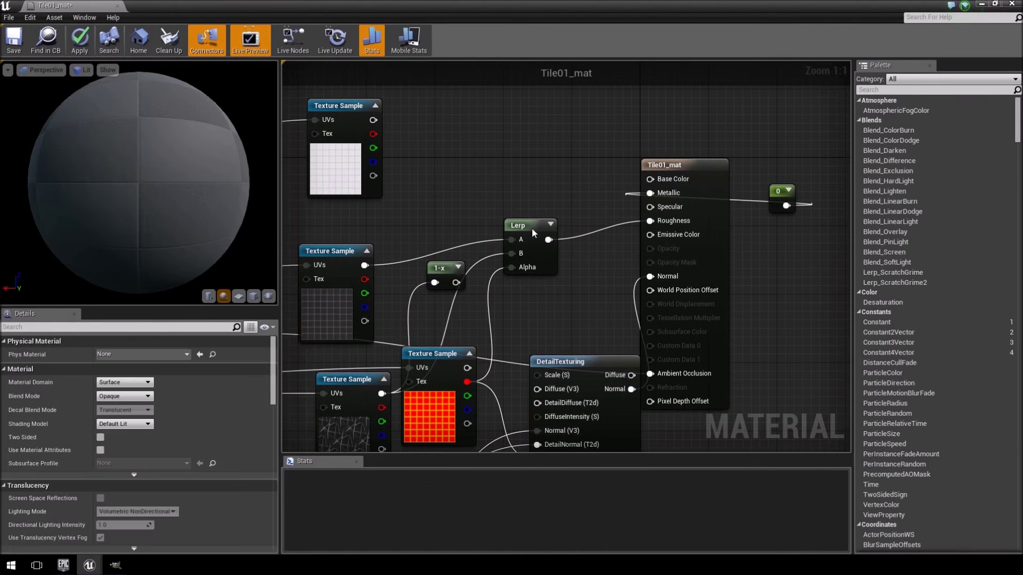
{"action": "left_click", "coordinate": [448, 270]}
{"action": "key", "text": "Delete"}
{"action": "right_click_drag", "start_coordinate": [512, 223], "coordinate": [586, 126]}
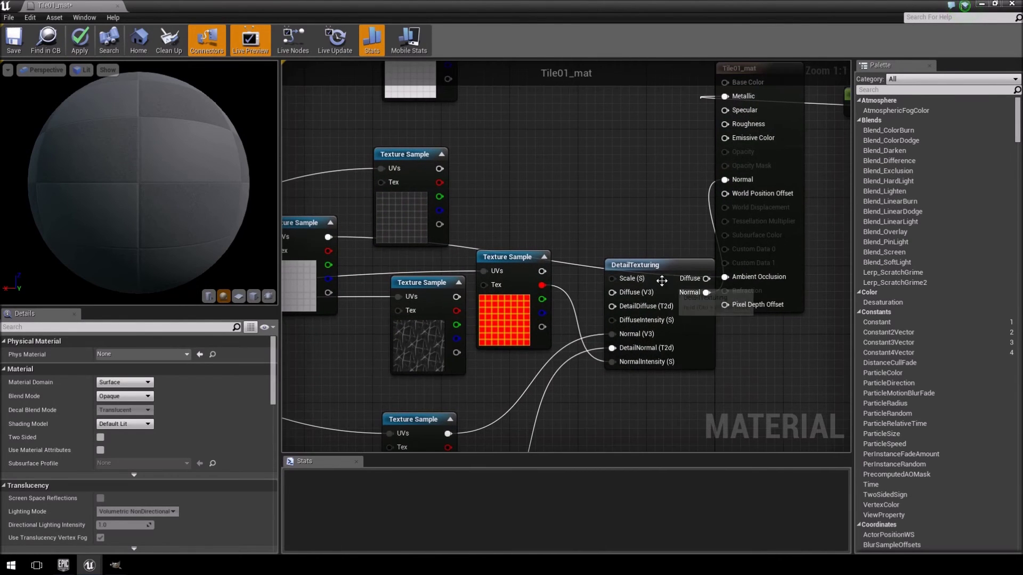
- Connect the tile albedo sample to DetailTexturing's Diffuse (V3) input and the Tile01_roughness_clean sample to the material's Roughness
{"action": "left_click_drag", "start_coordinate": [651, 271], "coordinate": [629, 128]}
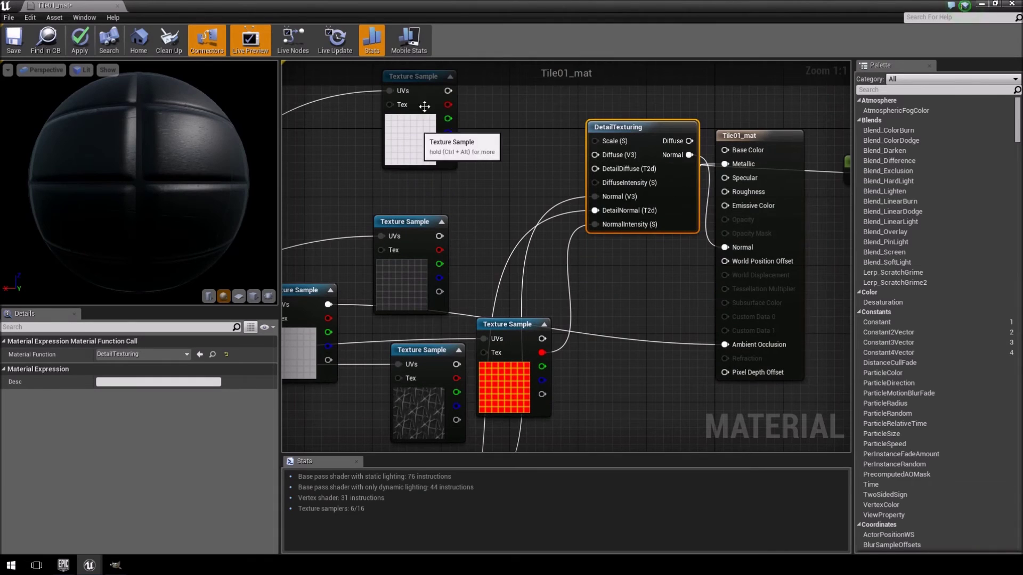
{"action": "left_click_drag", "start_coordinate": [447, 91], "coordinate": [613, 155]}
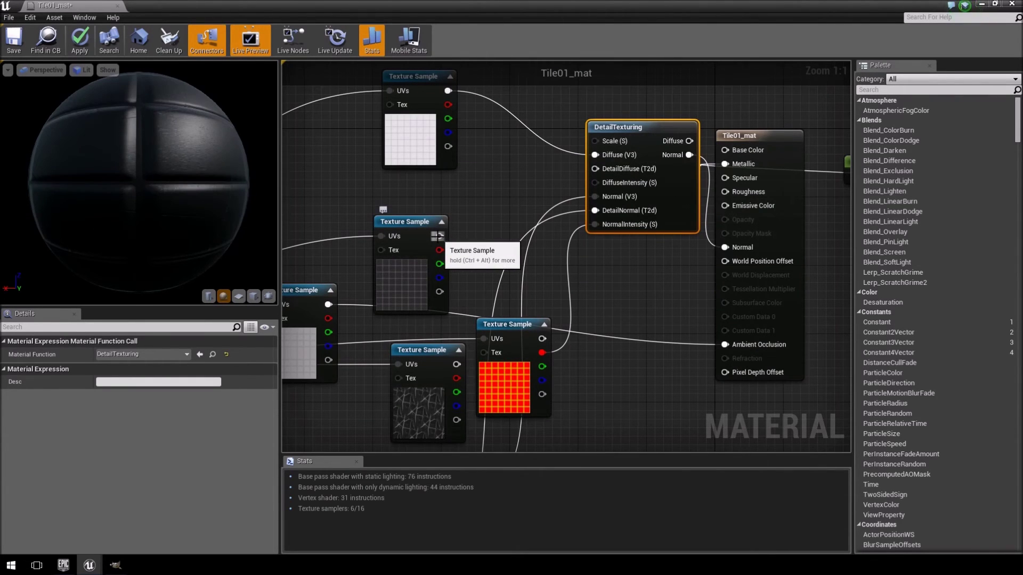
{"action": "left_click_drag", "start_coordinate": [642, 144], "coordinate": [616, 127]}
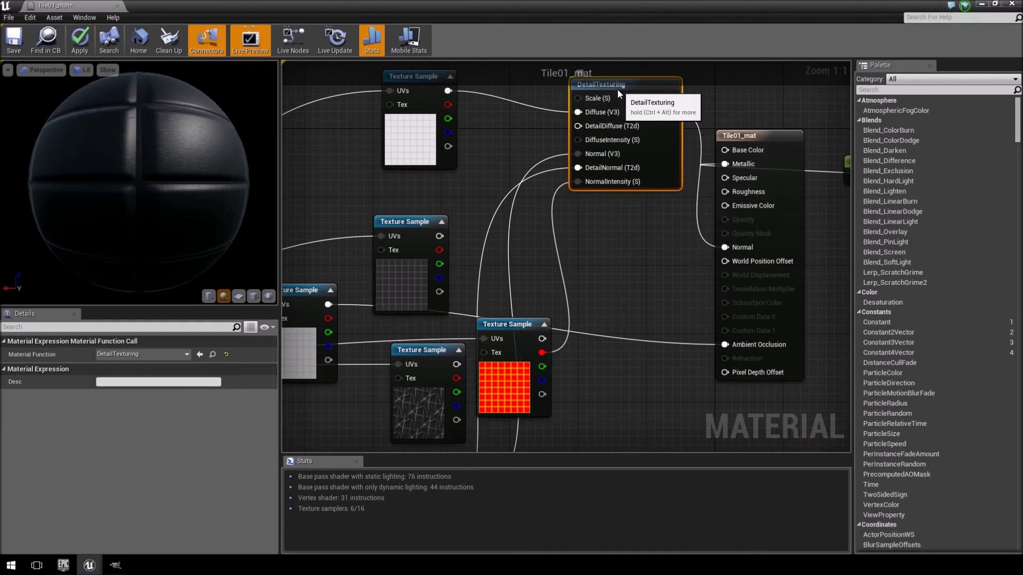
{"action": "left_click_drag", "start_coordinate": [426, 347], "coordinate": [410, 348]}
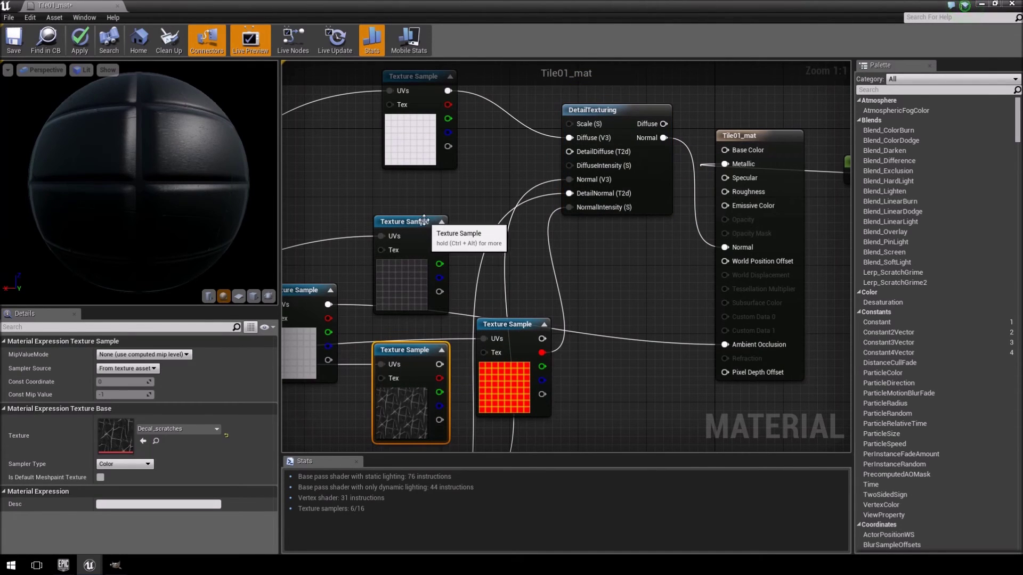
{"action": "left_click_drag", "start_coordinate": [421, 219], "coordinate": [726, 192]}
- Convert the Decal_scratches texture sample to a Texture Object and connect it to DetailTexturing's DetailDiffuse (T2d) input
{"action": "left_click_drag", "start_coordinate": [438, 365], "coordinate": [577, 154]}
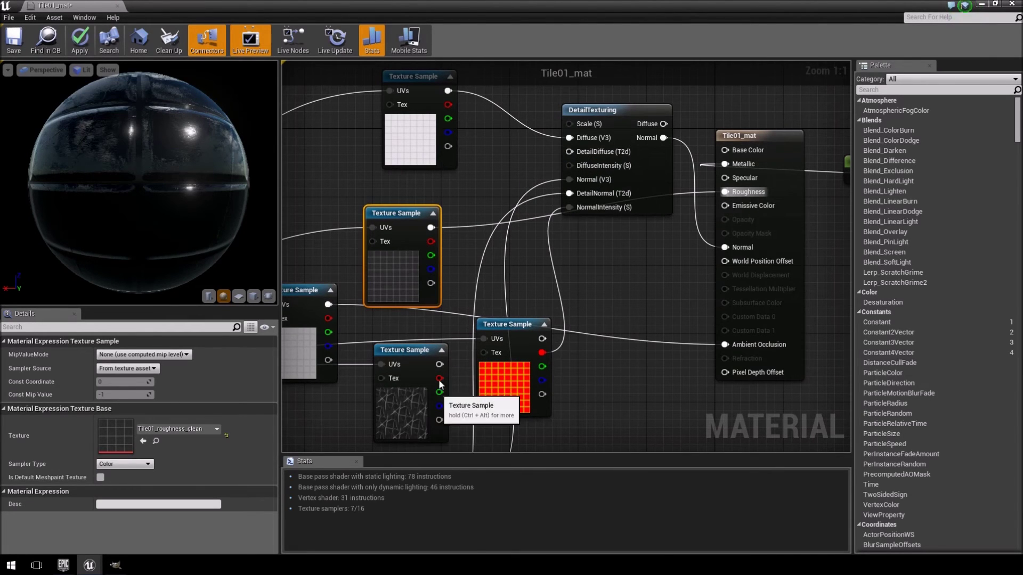
{"action": "left_click", "coordinate": [402, 360]}
{"action": "right_click_drag", "start_coordinate": [402, 360], "coordinate": [472, 255]}
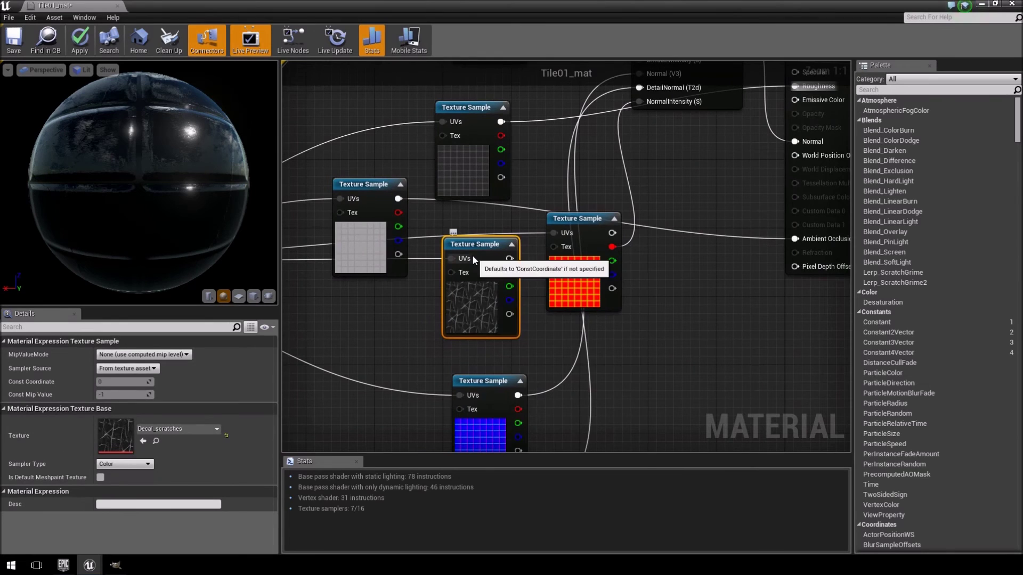
{"action": "right_click", "coordinate": [473, 254]}
{"action": "left_click", "coordinate": [509, 314]}
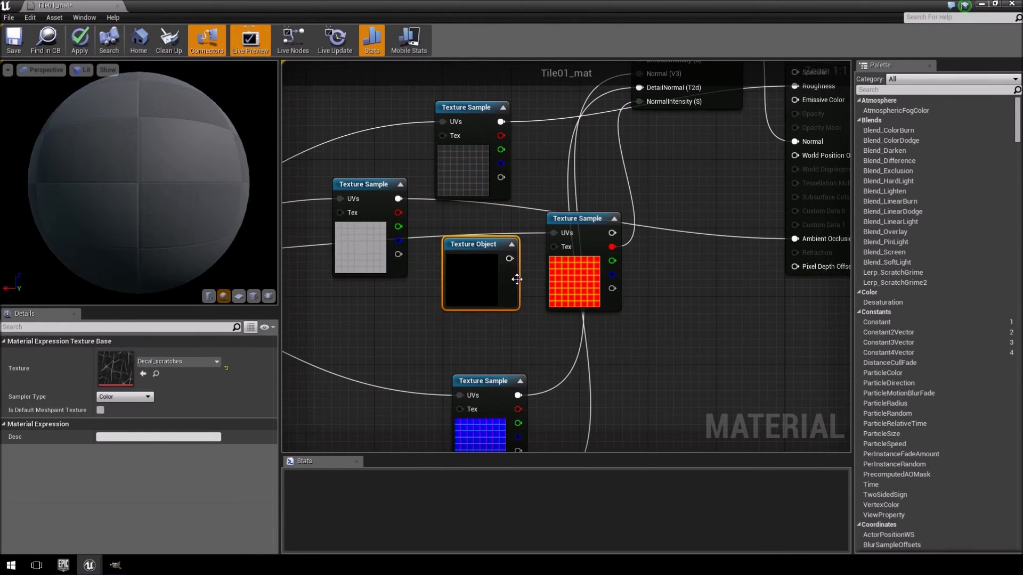
{"action": "right_click_drag", "start_coordinate": [512, 285], "coordinate": [441, 394]}
{"action": "left_click_drag", "start_coordinate": [437, 367], "coordinate": [576, 156]}
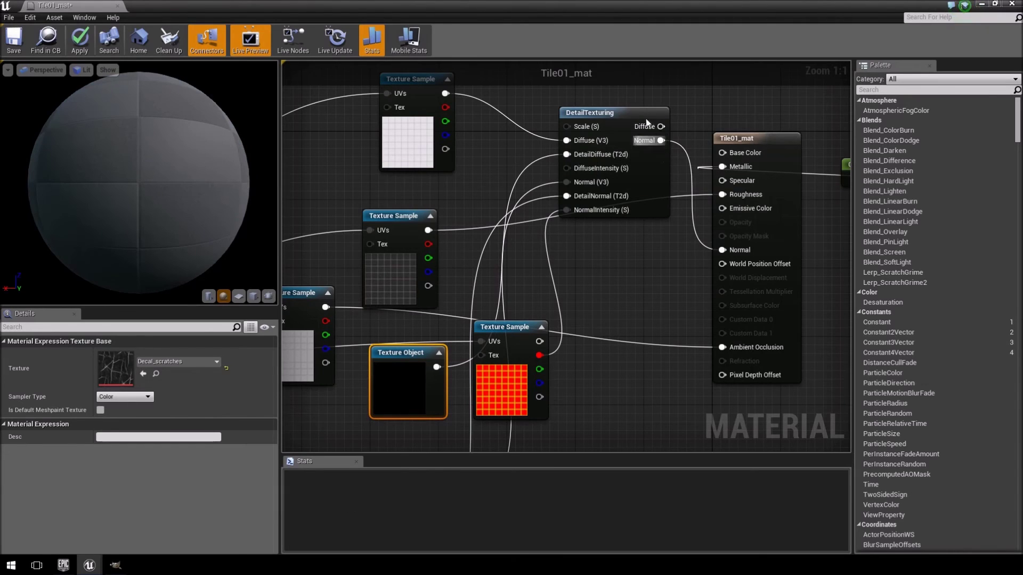
- Move the scratches Texture Object up near the albedo sample and connect DetailTexturing's Diffuse output to Base Color
{"action": "left_click_drag", "start_coordinate": [648, 124], "coordinate": [682, 124]}
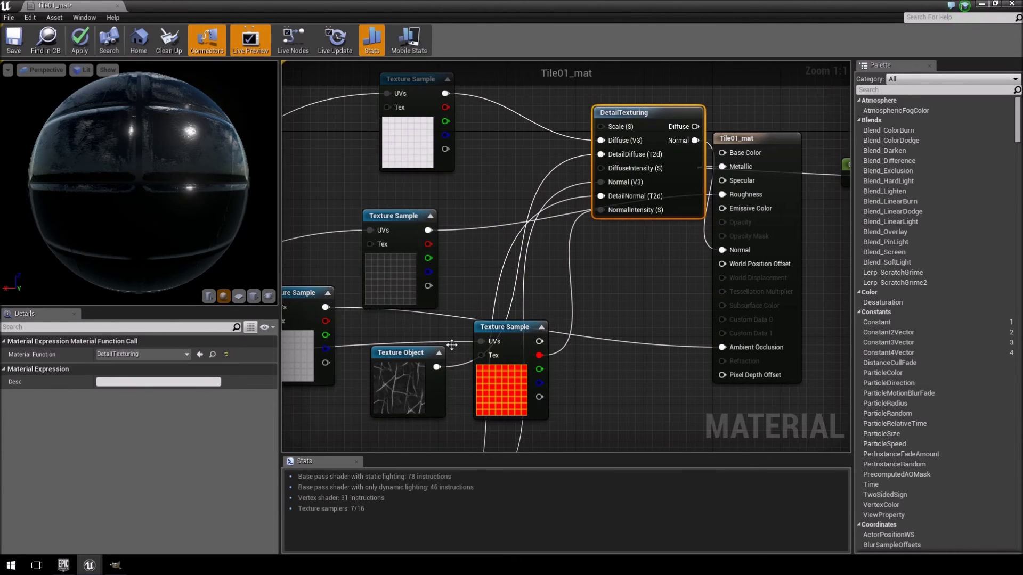
{"action": "left_click_drag", "start_coordinate": [410, 360], "coordinate": [340, 173]}
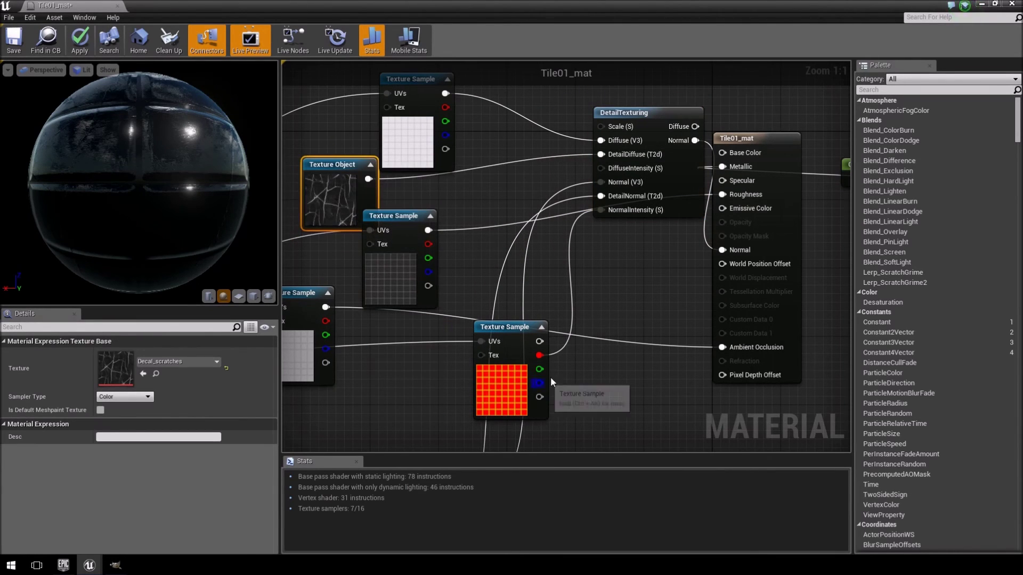
{"action": "right_click_drag", "start_coordinate": [551, 196], "coordinate": [500, 260]}
{"action": "left_click_drag", "start_coordinate": [597, 183], "coordinate": [674, 215]}
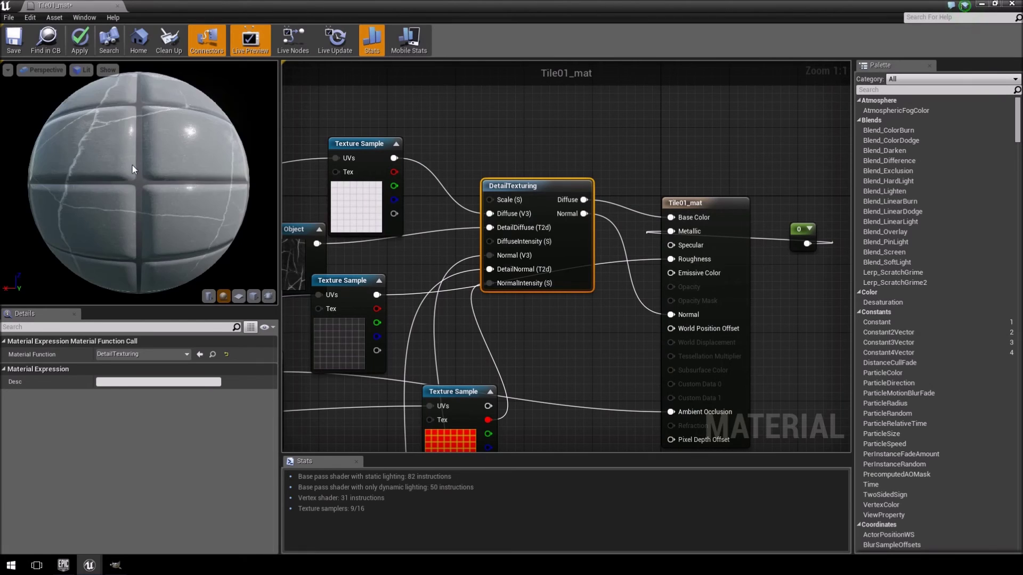
{"action": "left_click_drag", "start_coordinate": [132, 165], "coordinate": [187, 166]}
{"action": "right_click_drag", "start_coordinate": [139, 160], "coordinate": [138, 213]}
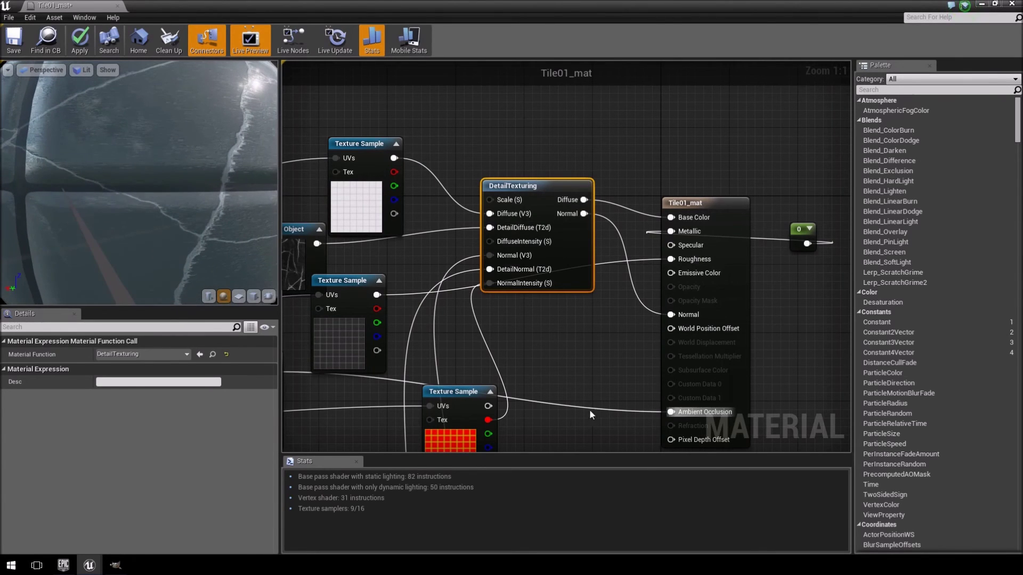
- Connect the Tile01_MASK sample's red channel to DetailTexturing's DiffuseIntensity (S) input and apply the material changes
{"action": "left_click_drag", "start_coordinate": [492, 424], "coordinate": [491, 241]}
{"action": "left_click_drag", "start_coordinate": [541, 191], "coordinate": [584, 193]}
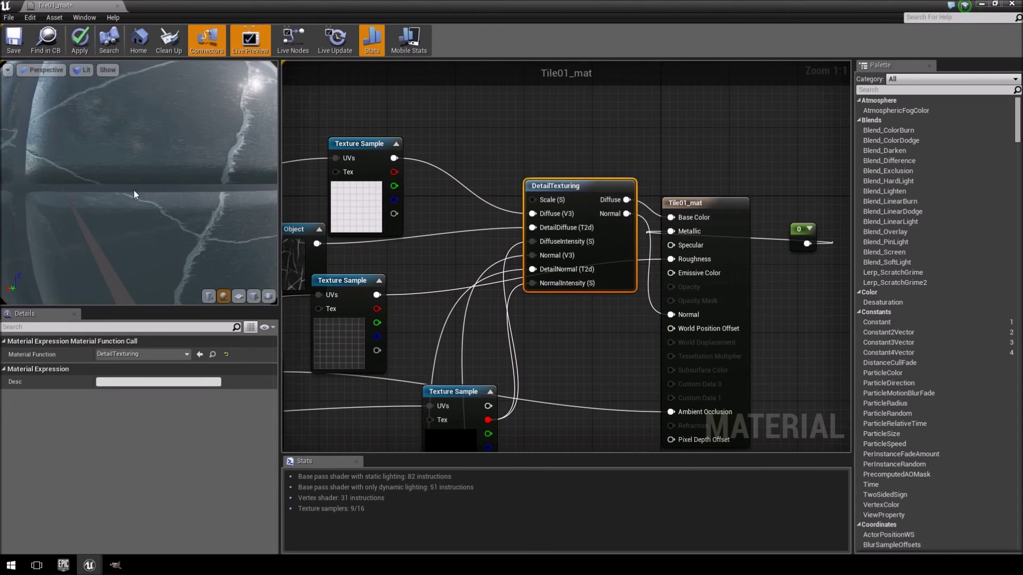
{"action": "left_click_drag", "start_coordinate": [160, 181], "coordinate": [130, 88]}
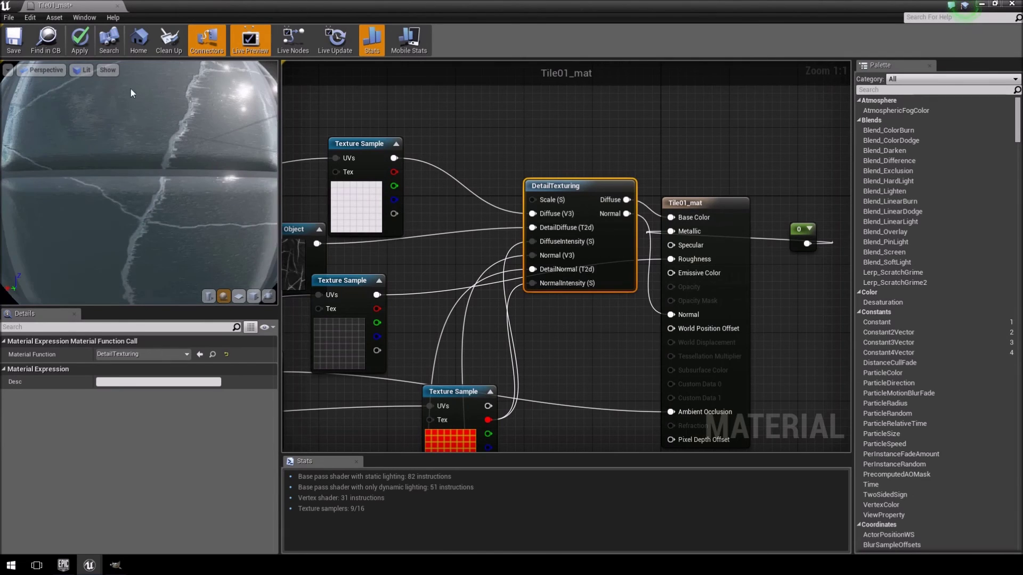
{"action": "left_click", "coordinate": [80, 40]}
- Minimize the material editor and examine the scratches and grout on the level's tile wall at close range
{"action": "left_click", "coordinate": [981, 5]}
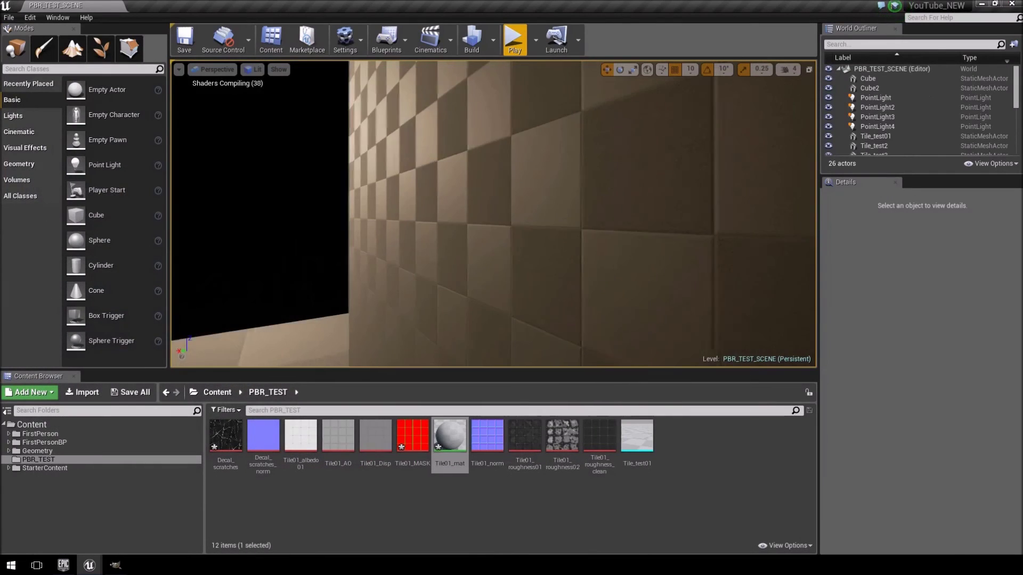
{"action": "key", "text": "a"}
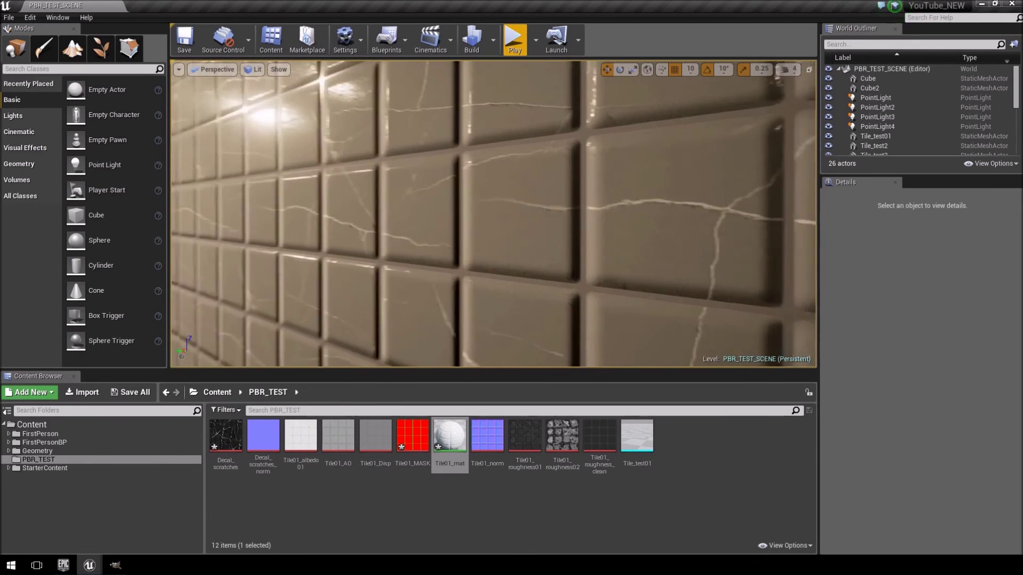
{"action": "key", "text": "w"}
{"action": "mouse_move", "coordinate": [493, 213]}
{"action": "right_mouse_down"}
{"action": "mouse_move", "coordinate": [520, 214]}
{"action": "mouse_move", "coordinate": [451, 214]}
{"action": "mouse_move", "coordinate": [493, 214]}
{"action": "right_mouse_up"}
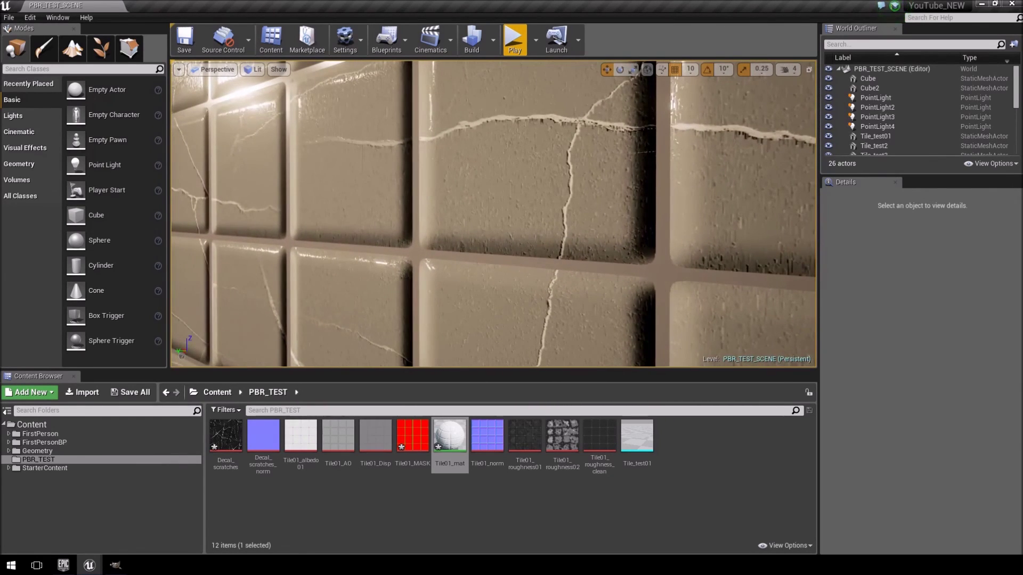
{"action": "right_click_drag", "start_coordinate": [495, 166], "coordinate": [495, 165]}
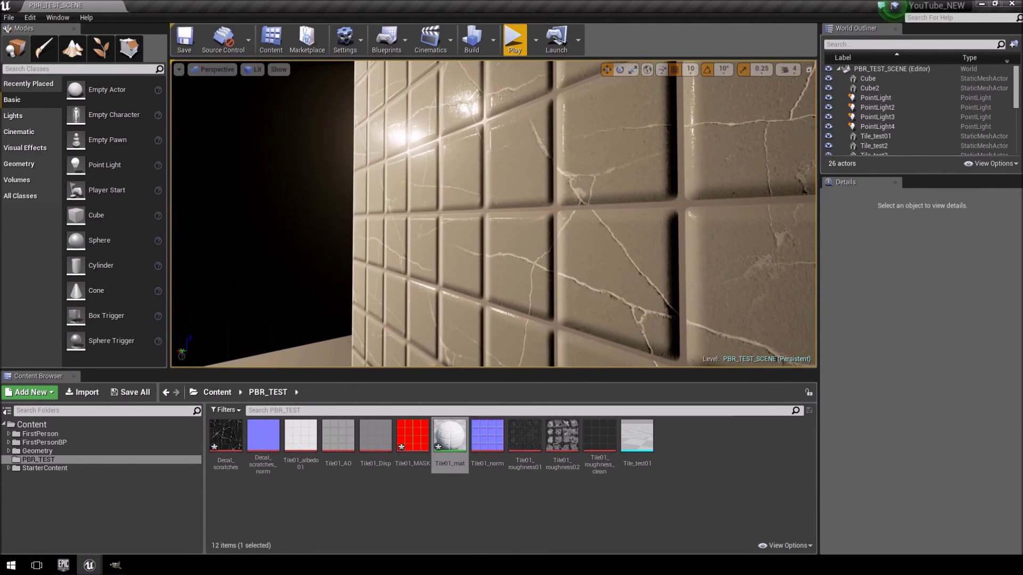
- Open the Decal_scratches texture to examine its scratch pattern and transparency, and close it
{"action": "double_click", "coordinate": [227, 457]}
{"action": "scroll", "coordinate": [497, 247], "scroll_direction": "down", "scroll_amount": 4}
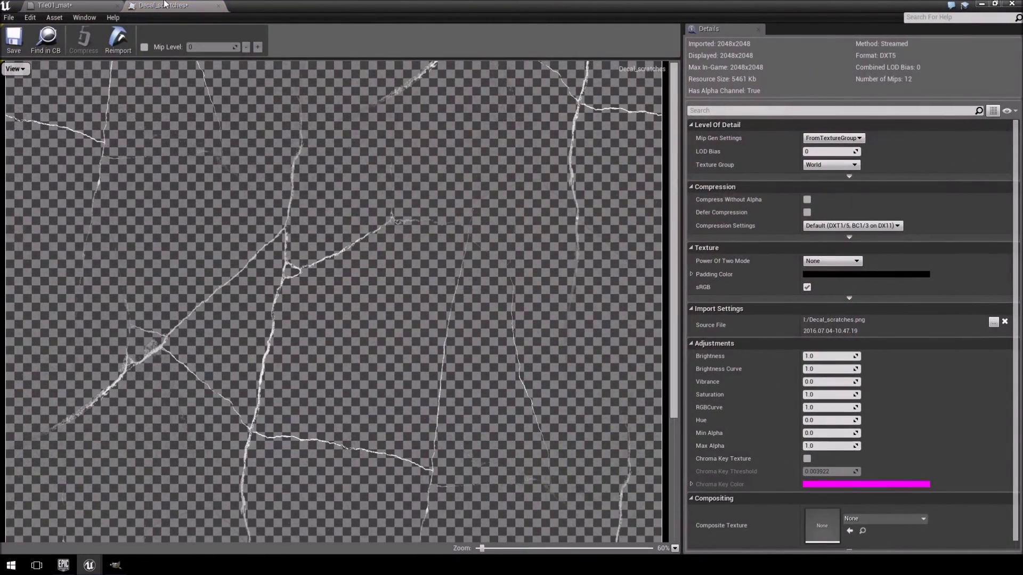
{"action": "left_click", "coordinate": [219, 5]}
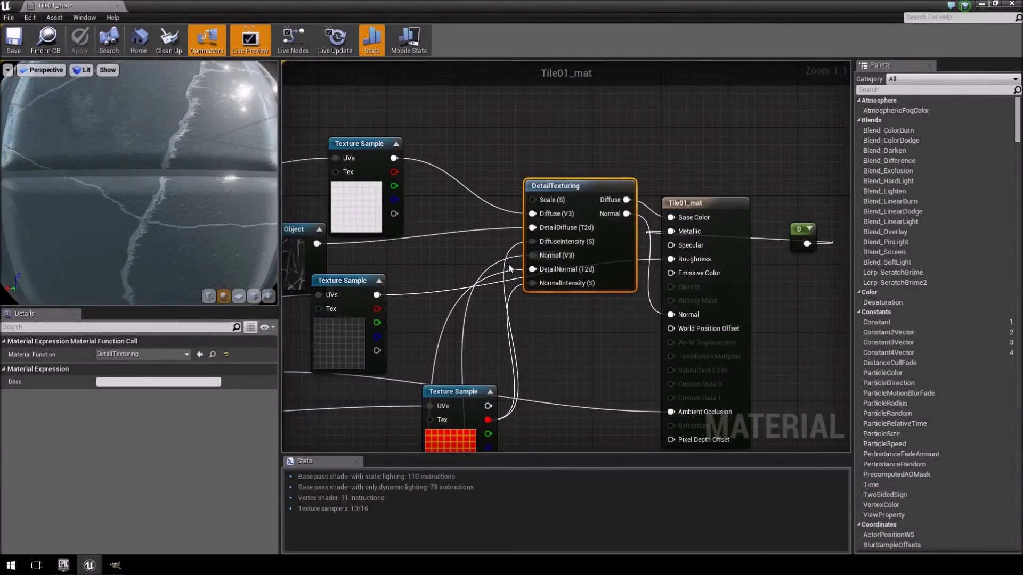
- Move the Tile01_MASK sample closer to the roughness sample and nudge the DetailTexturing node slightly down
{"action": "right_click_drag", "start_coordinate": [508, 263], "coordinate": [561, 235]}
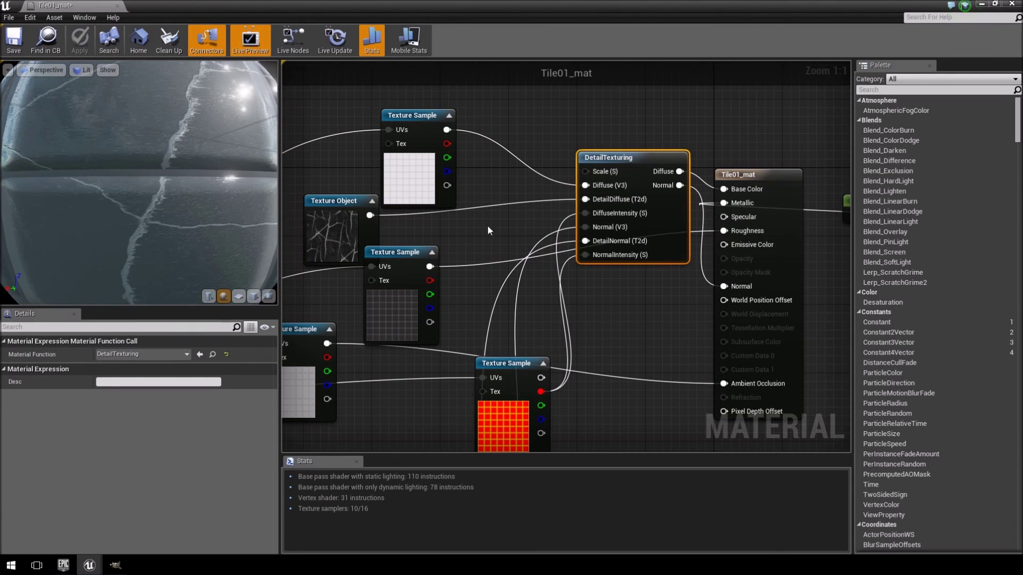
{"action": "left_click_drag", "start_coordinate": [504, 372], "coordinate": [478, 346]}
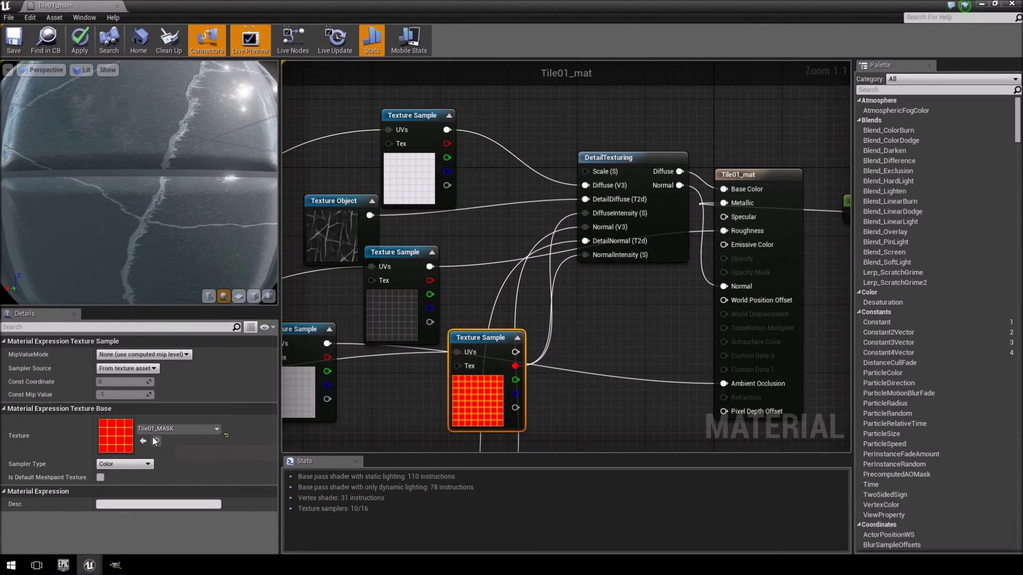
{"action": "right_click_drag", "start_coordinate": [523, 388], "coordinate": [500, 374]}
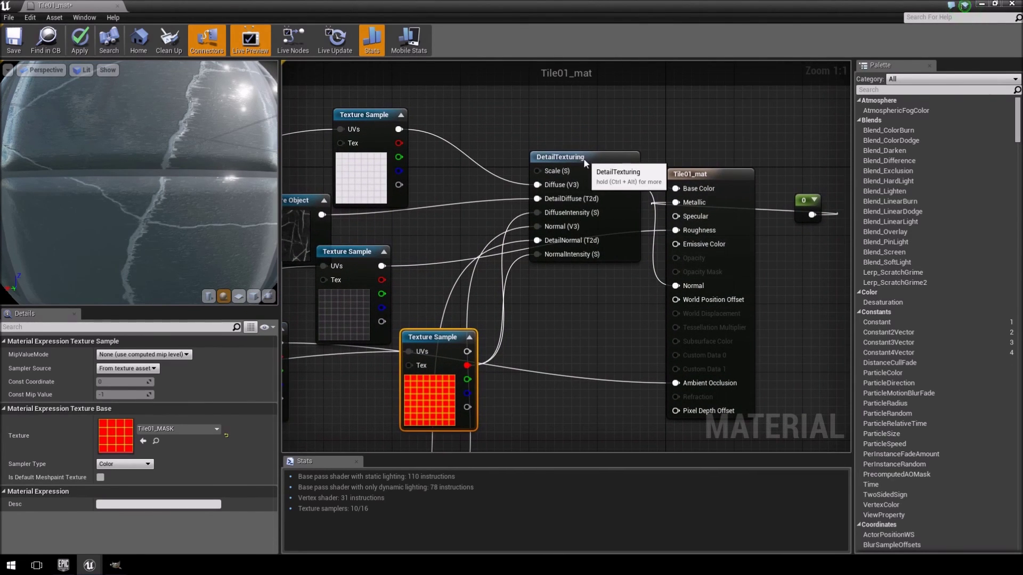
{"action": "left_click_drag", "start_coordinate": [578, 161], "coordinate": [581, 166]}
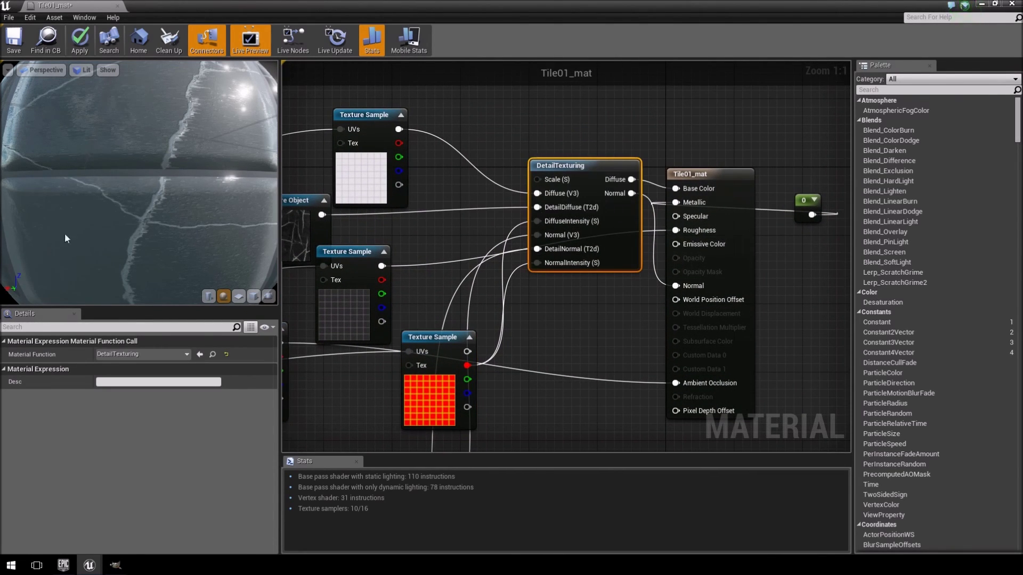
- Examine the scratches across the tiles and grout lines on the material preview sphere from several angles
{"action": "left_click_drag", "start_coordinate": [65, 232], "coordinate": [47, 207]}
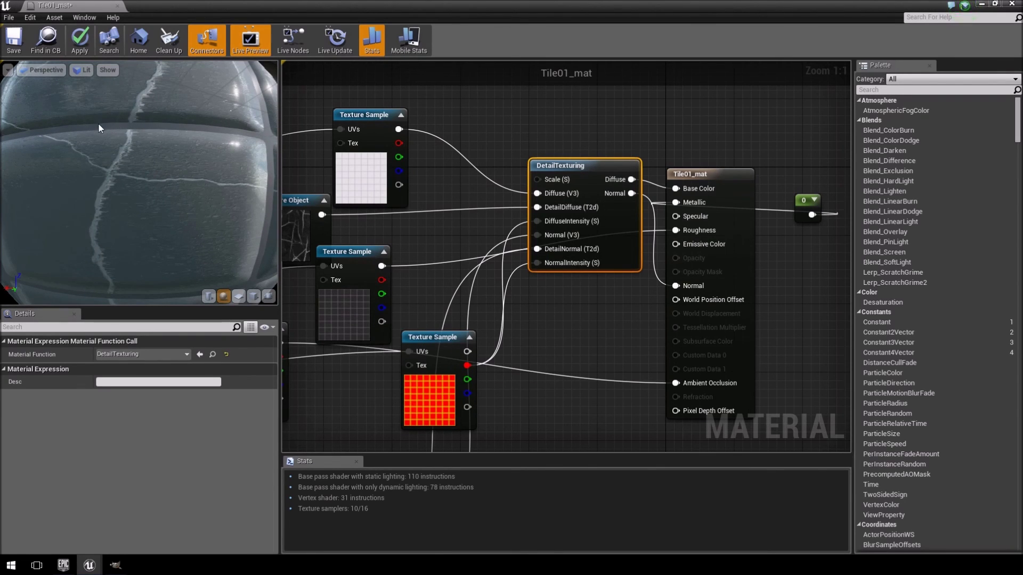
{"action": "scroll", "coordinate": [201, 131], "scroll_direction": "down", "scroll_amount": 6}
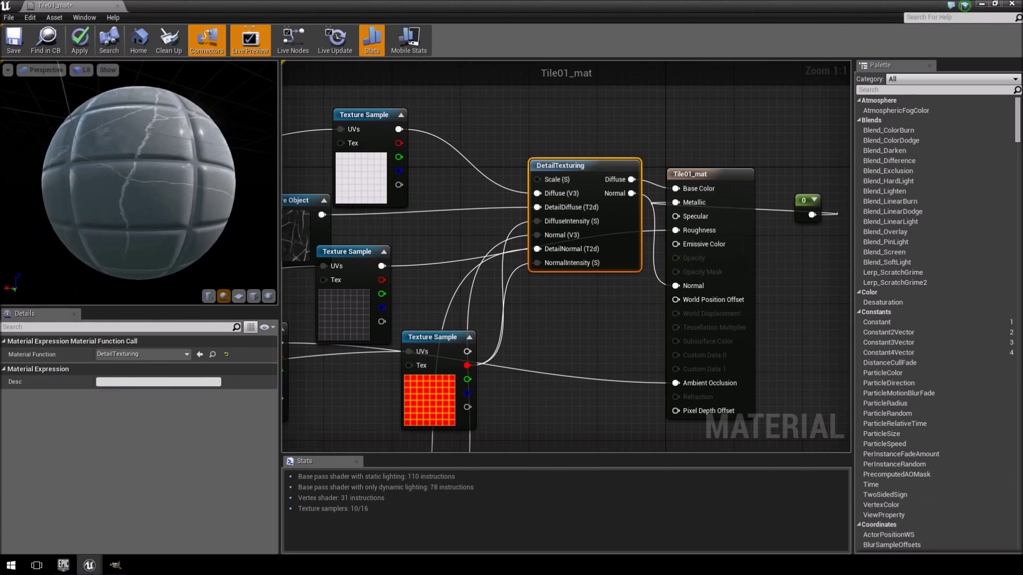
{"action": "left_click_drag", "start_coordinate": [215, 133], "coordinate": [148, 180]}
{"action": "scroll", "coordinate": [196, 134], "scroll_direction": "up", "scroll_amount": 6}
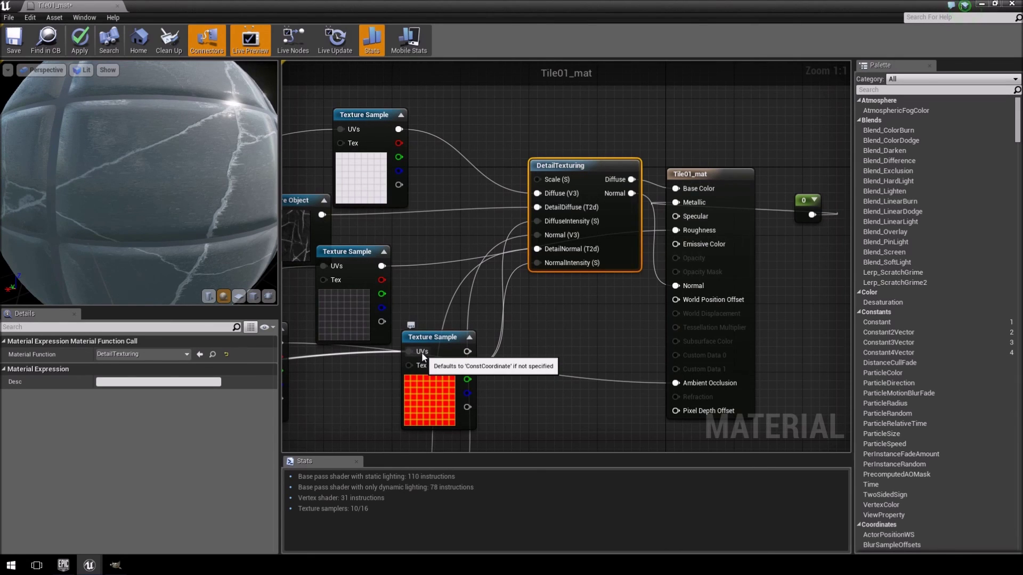
- Switch to the Tile01_MASK image in GIMP and set the foreground color to blue (0000ff)
{"action": "left_click", "coordinate": [120, 569]}
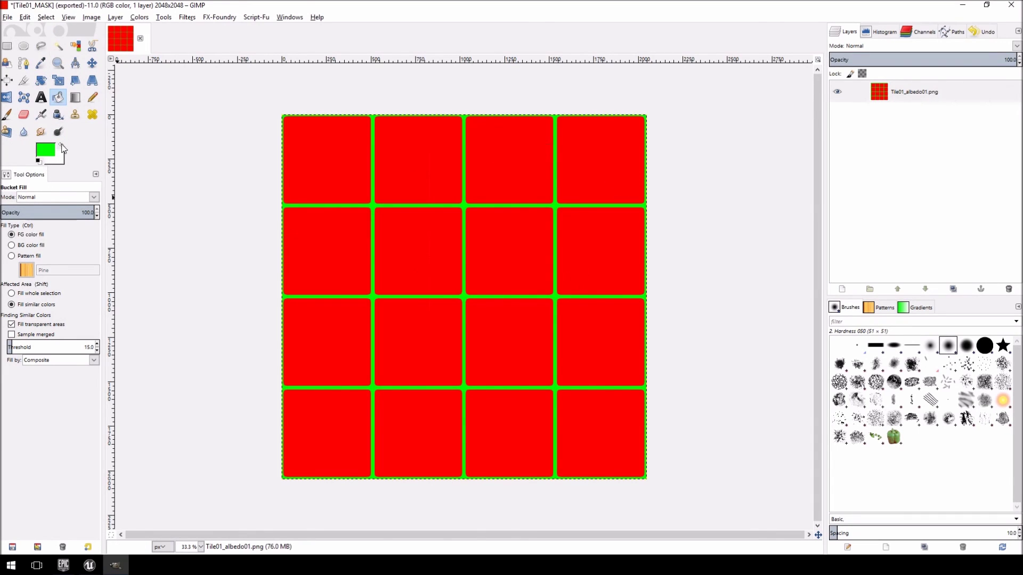
{"action": "left_click", "coordinate": [46, 156]}
{"action": "left_click", "coordinate": [203, 184]}
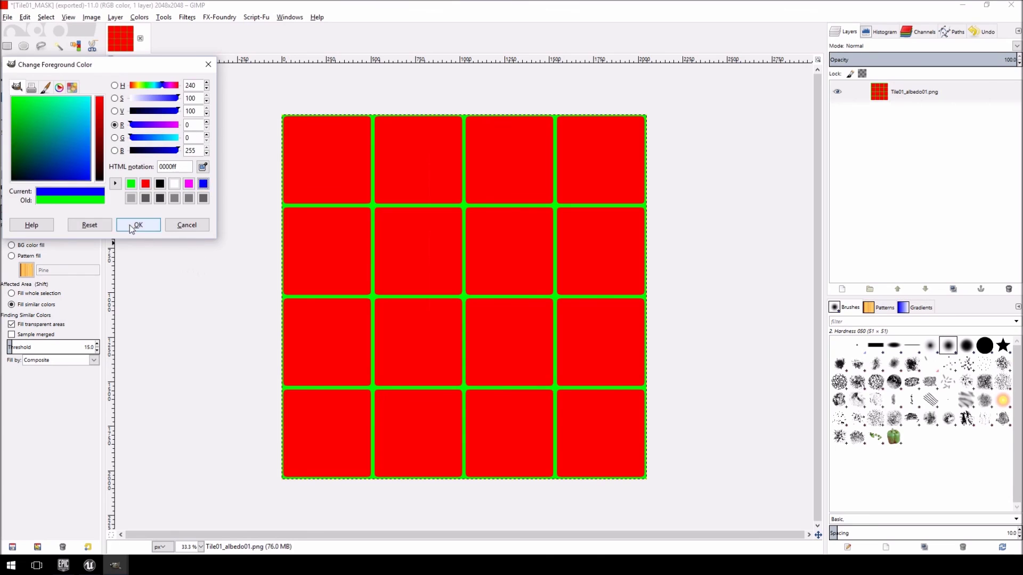
{"action": "left_click", "coordinate": [138, 225]}
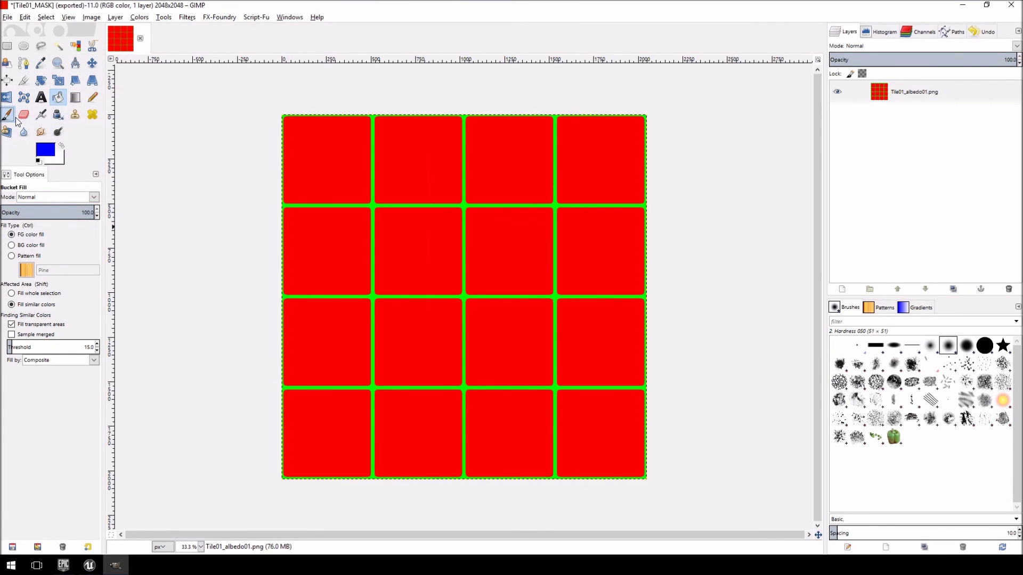
- Paint a diagonal blue Paintbrush stroke across the mask's tiles, undo it, and return to Unreal's material editor
{"action": "key", "text": "p"}
{"action": "left_click_drag", "start_coordinate": [373, 426], "coordinate": [595, 115]}
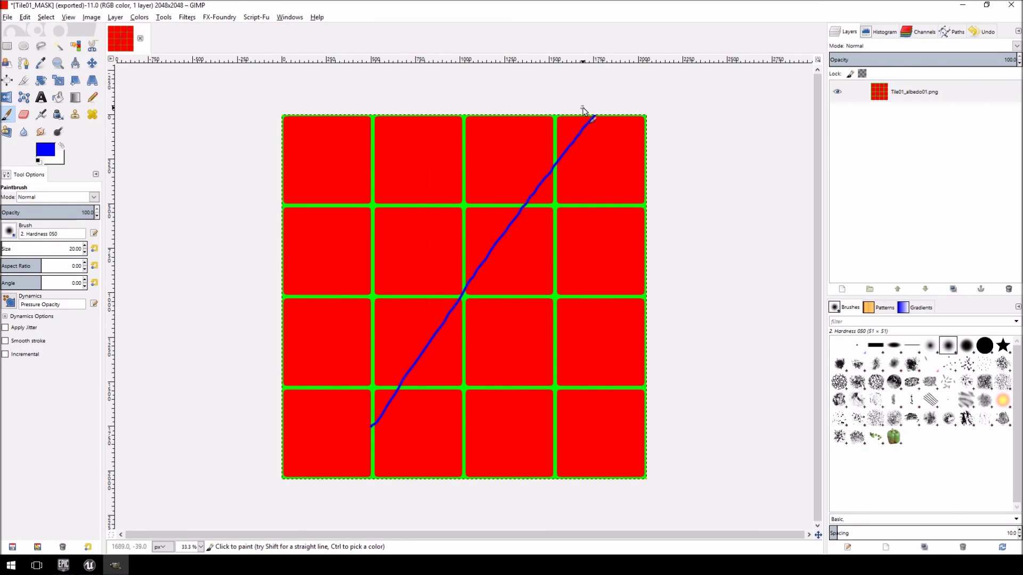
{"action": "key", "text": "ctrl+z"}
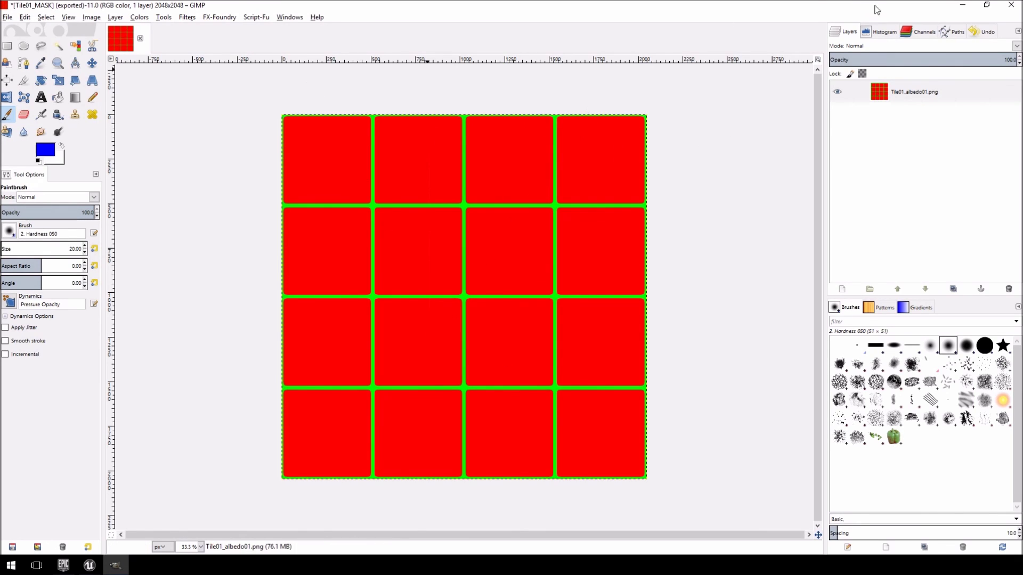
{"action": "left_click", "coordinate": [966, 5]}
- Line up DetailTexturing beside the Tile01_mat output and move the Tile01_MASK sample down above the blue normal map sample
{"action": "scroll", "coordinate": [656, 225], "scroll_direction": "down", "scroll_amount": 2}
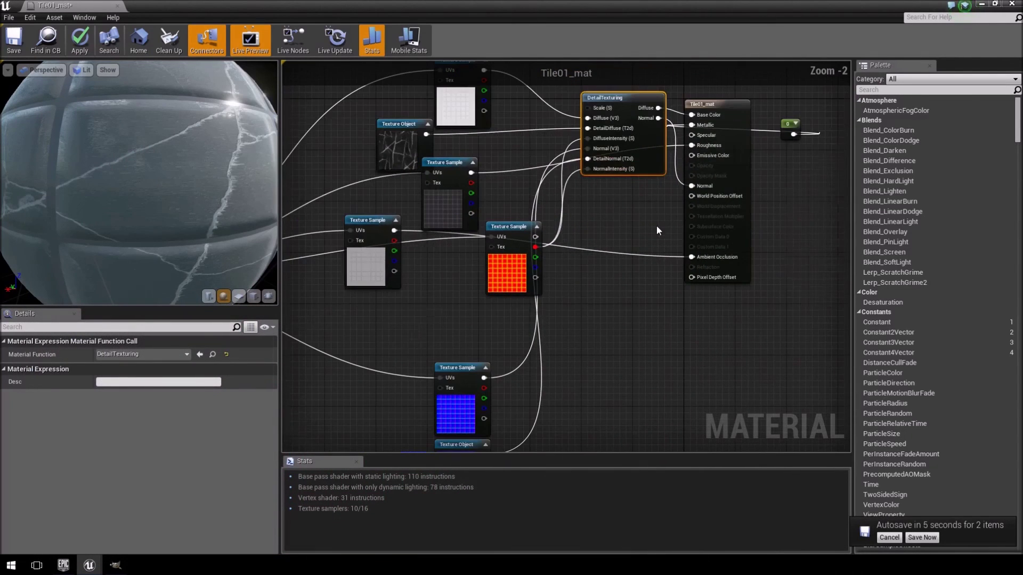
{"action": "left_click_drag", "start_coordinate": [636, 114], "coordinate": [585, 185]}
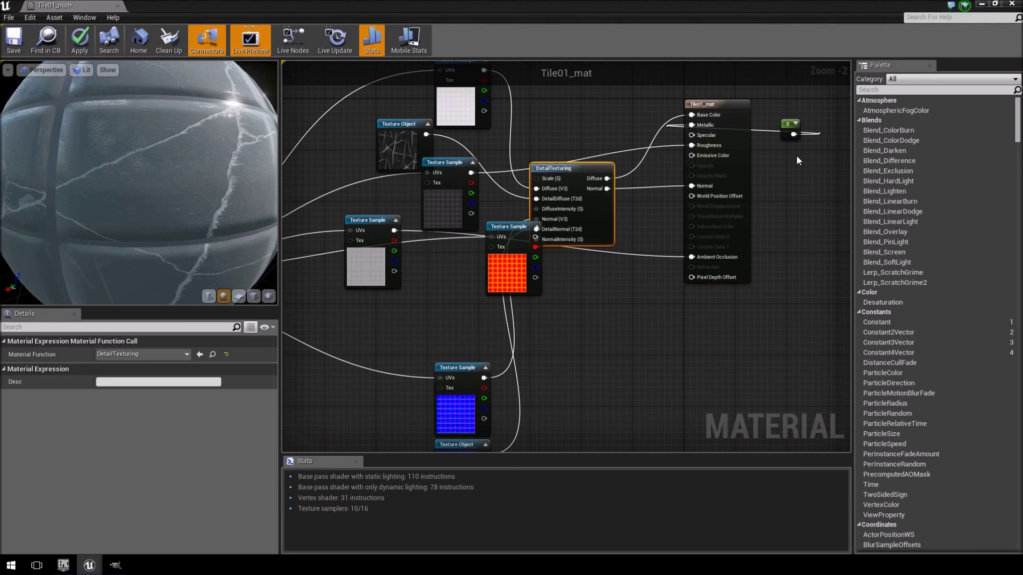
{"action": "left_click_drag", "start_coordinate": [563, 170], "coordinate": [588, 106]}
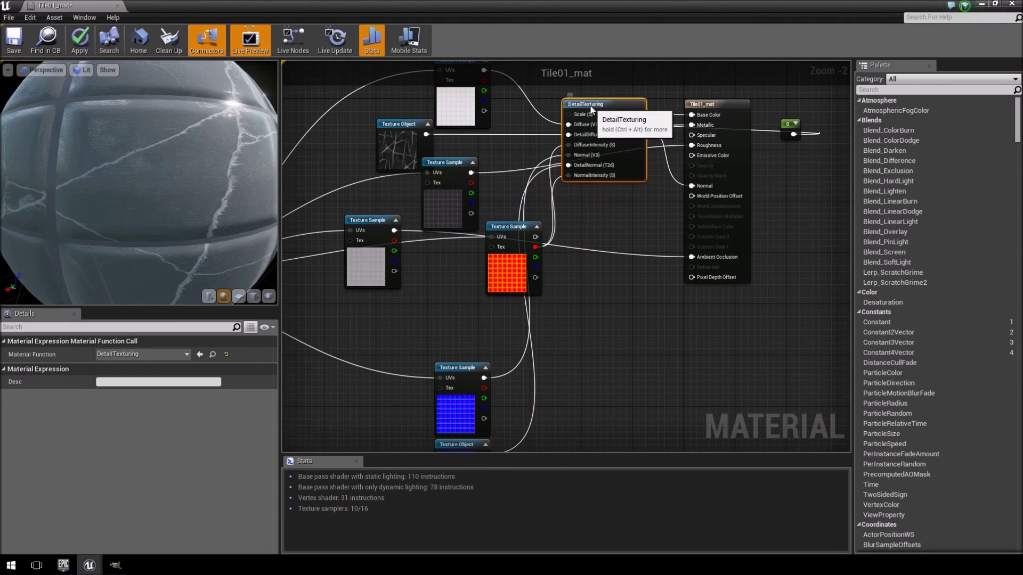
{"action": "left_click_drag", "start_coordinate": [526, 236], "coordinate": [469, 287]}
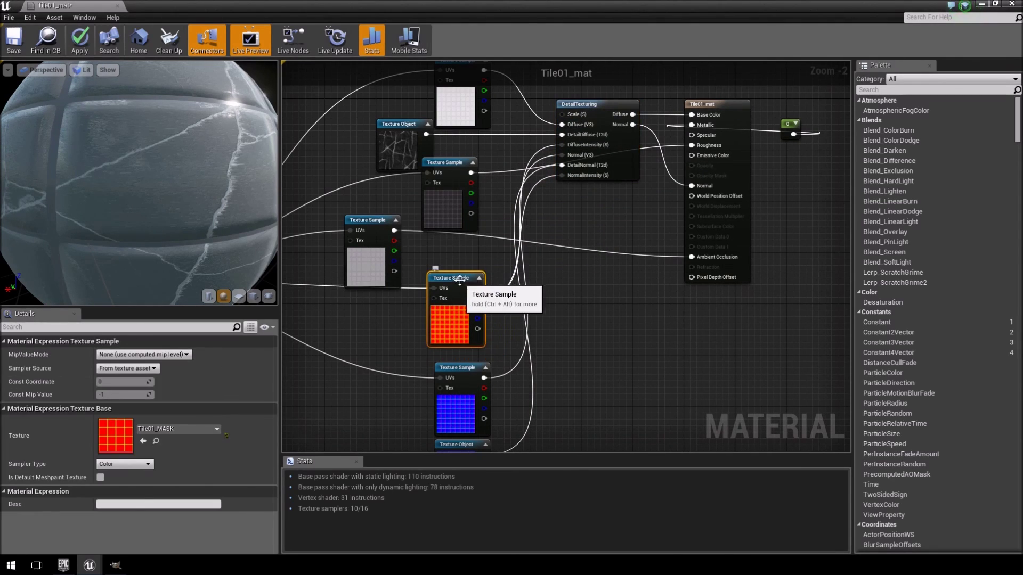